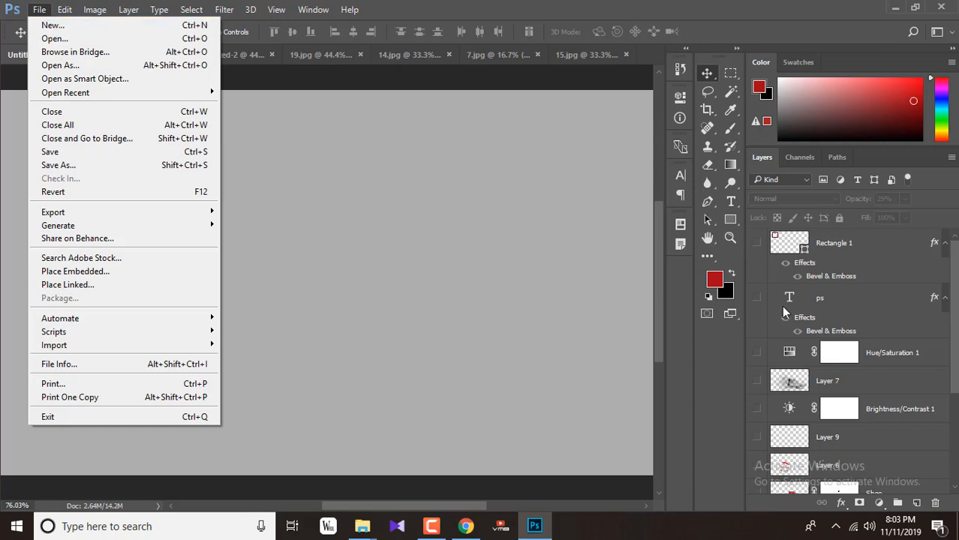
Make all hidden layers of the finished shoe composition visible, from the logo frame down to the base layers.
click(756, 251)
drag(756, 251, 758, 490)
scroll(807, 397, down, 5)
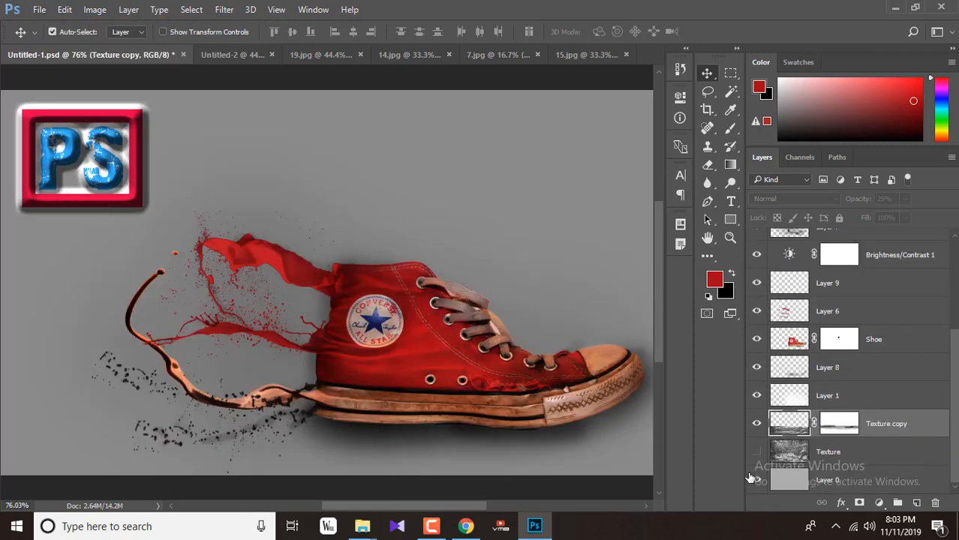
click(754, 476)
scroll(834, 368, up, 5)
Create a new Art & Illustration document of 1280 x 720 pixels at 300 pixels/inch.
click(39, 9)
click(91, 22)
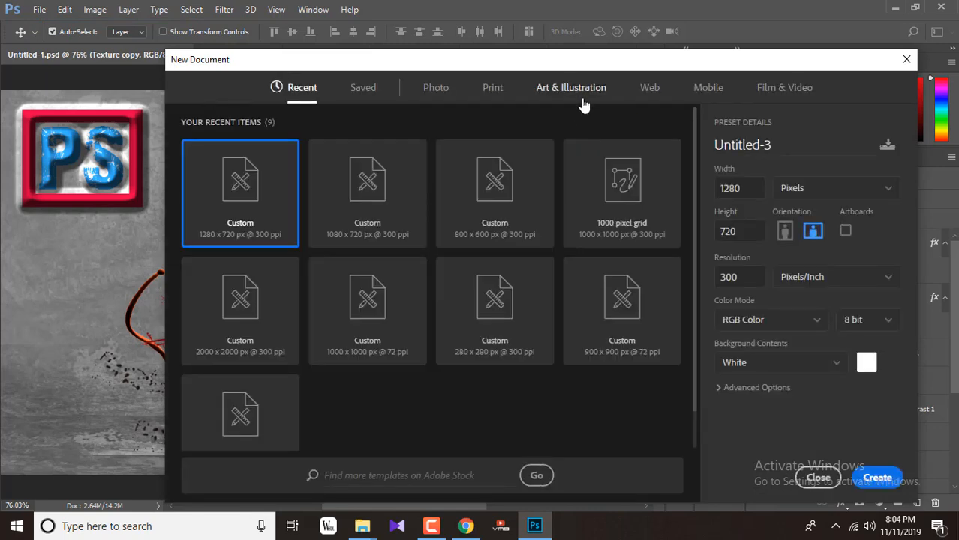
click(582, 99)
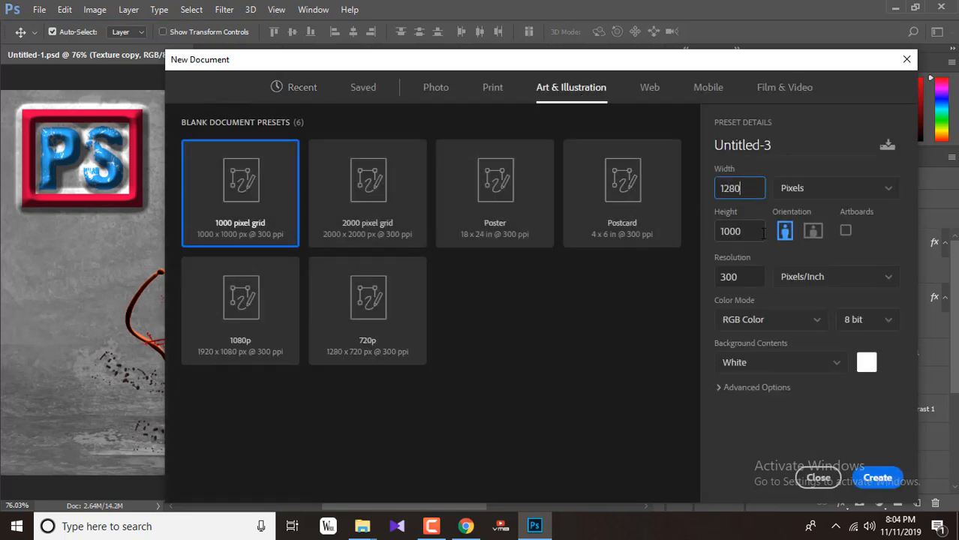
key(Tab)
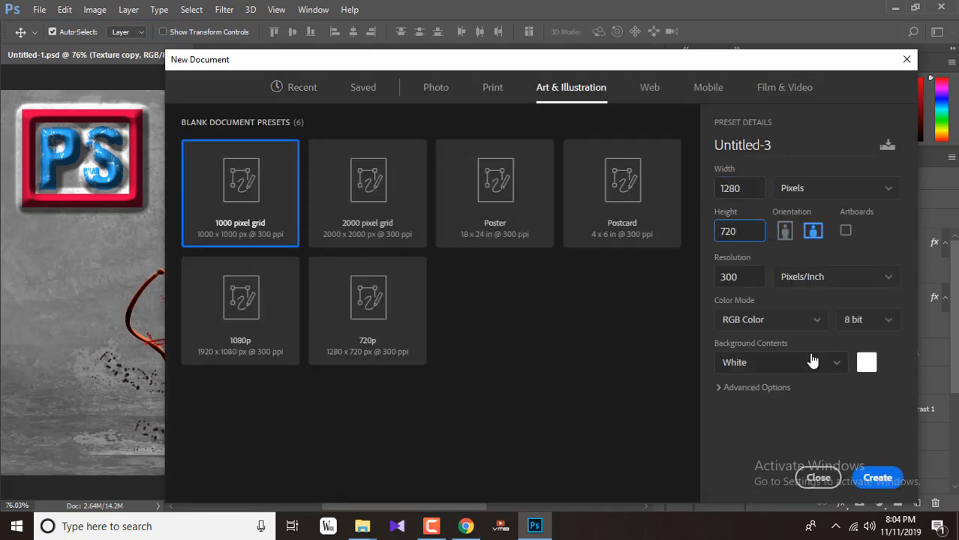
click(878, 478)
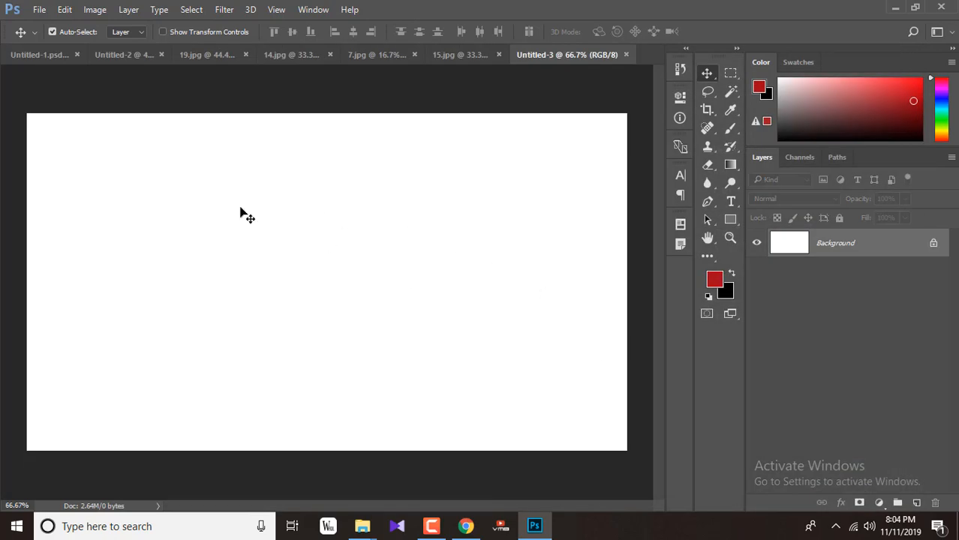
Unlock the background layer and fill it with the grey foreground colour adadad.
click(934, 243)
click(715, 283)
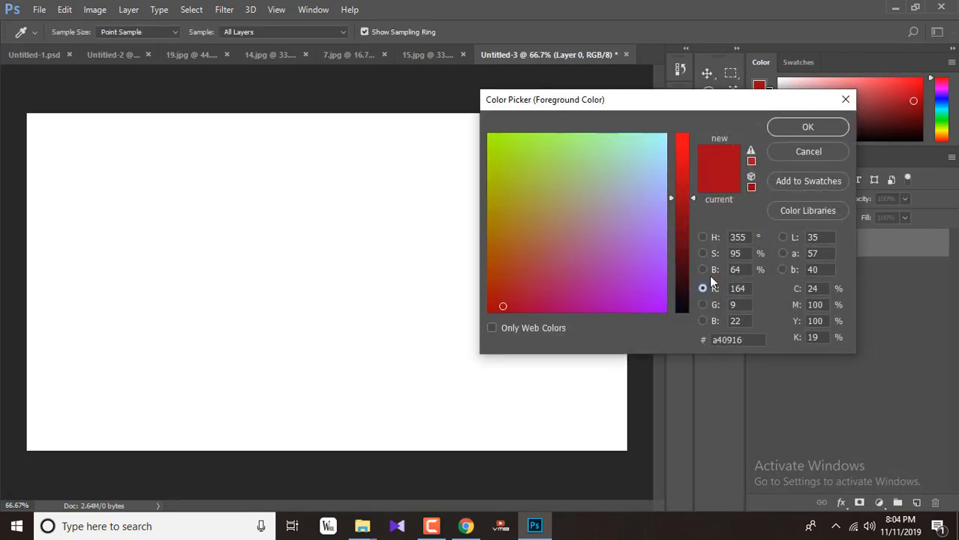
click(709, 238)
text(adadad)
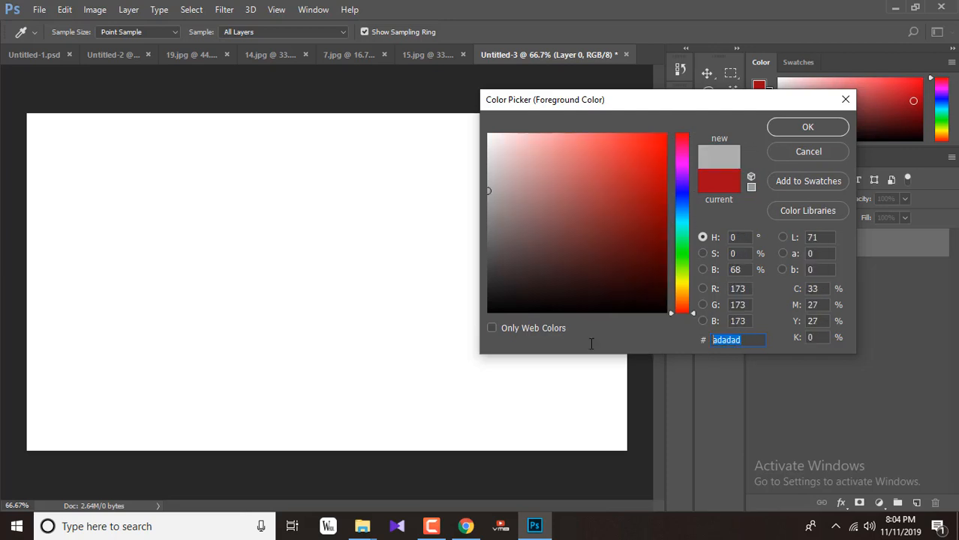
click(809, 130)
key(alt+BackSpace)
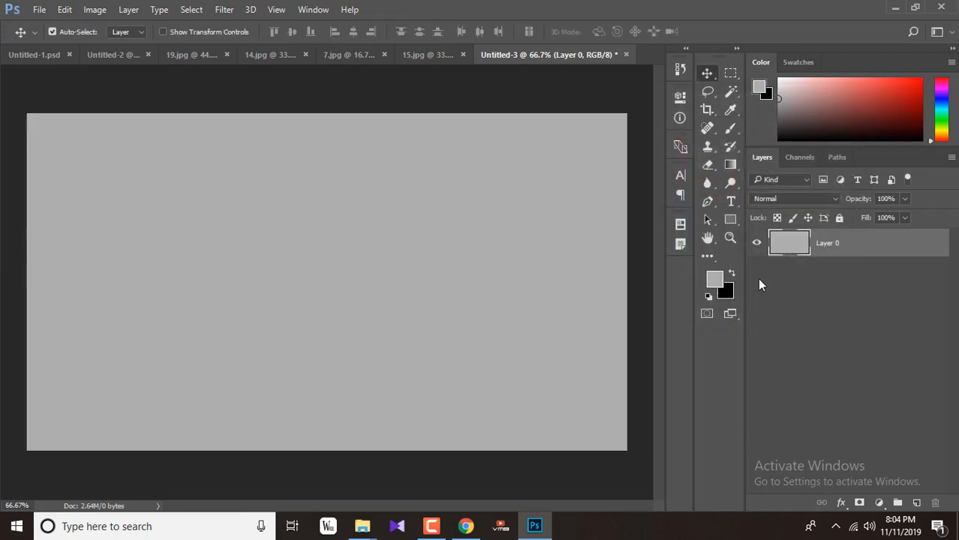
Copy the rusty texture from Untitled-2 into Untitled-3 and align it to cover the whole canvas.
click(98, 54)
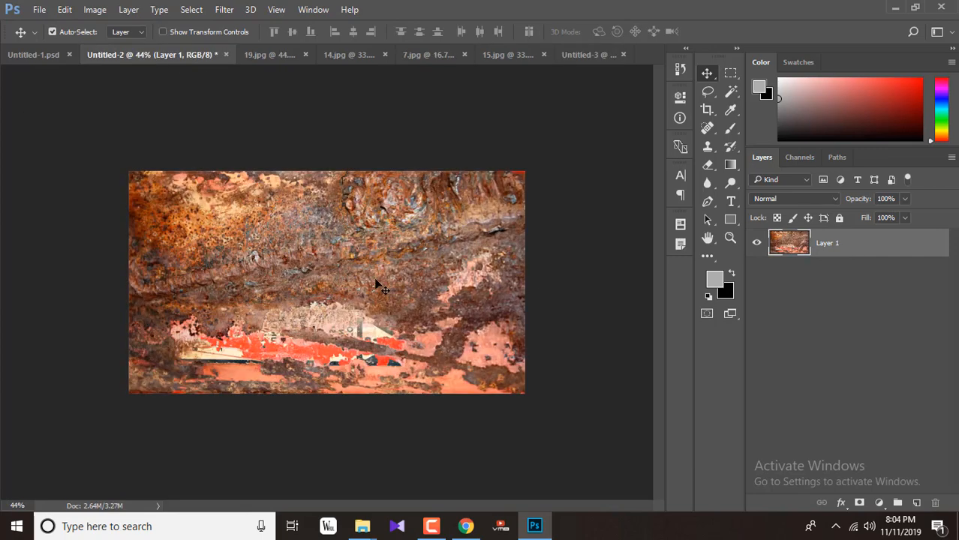
drag(379, 286, 442, 314)
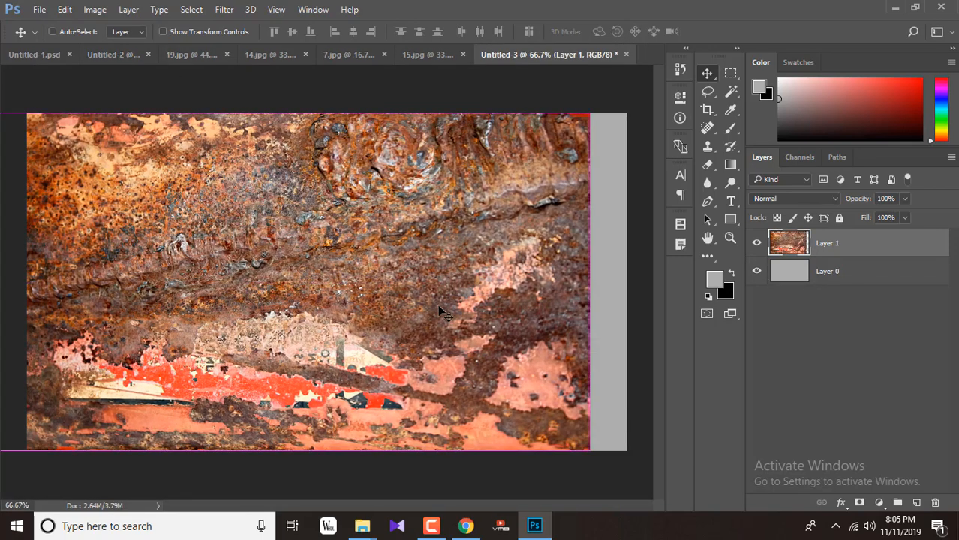
key(ctrl+minus)
key(ctrl+minus)
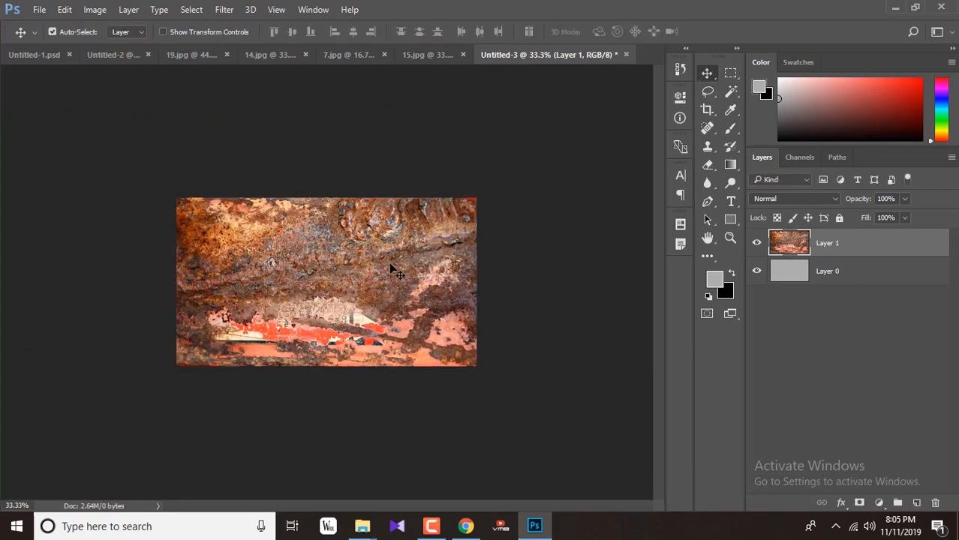
key(ctrl+0)
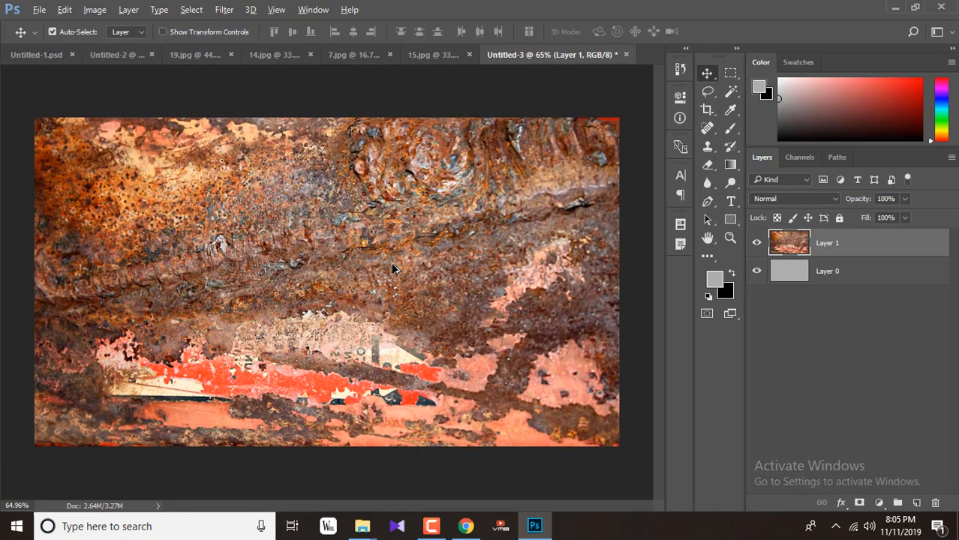
Lower the texture layer's fill to 17% and desaturate it to greyscale.
click(905, 217)
click(875, 232)
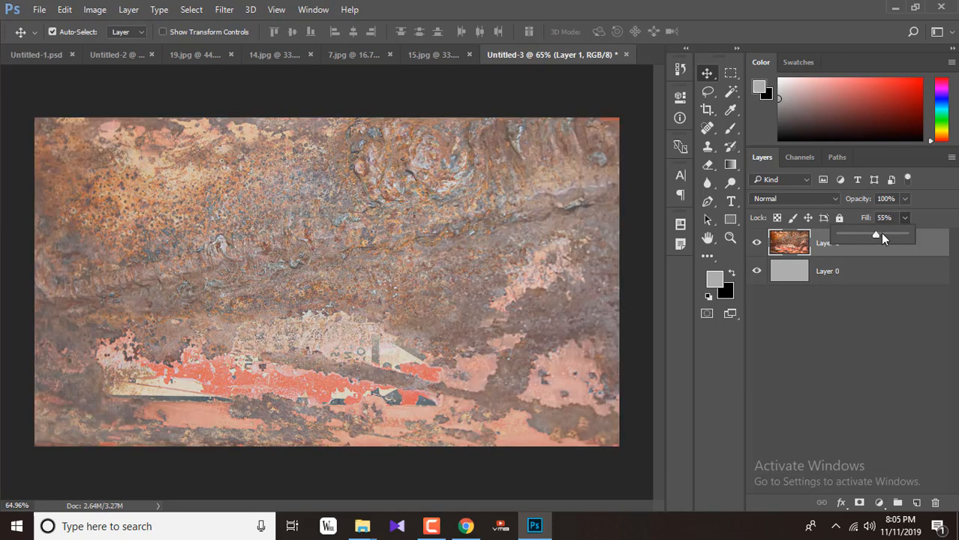
drag(883, 235, 851, 239)
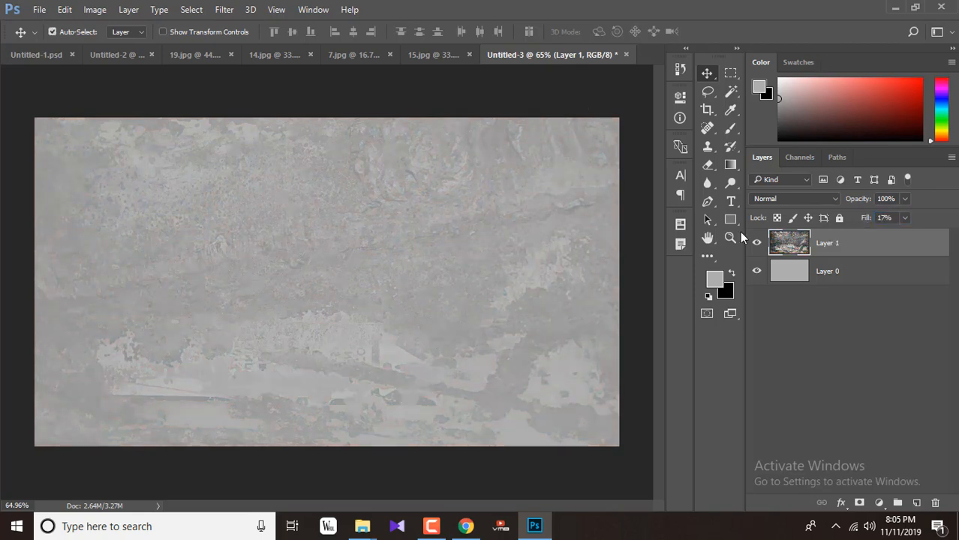
mouse_move(900, 233)
mouse_down()
mouse_move(910, 237)
mouse_move(895, 222)
mouse_up()
Duplicate the texture layer, squash the copy vertically into a floor band across the canvas's lower third, and set its fill to 27%.
drag(849, 250, 917, 503)
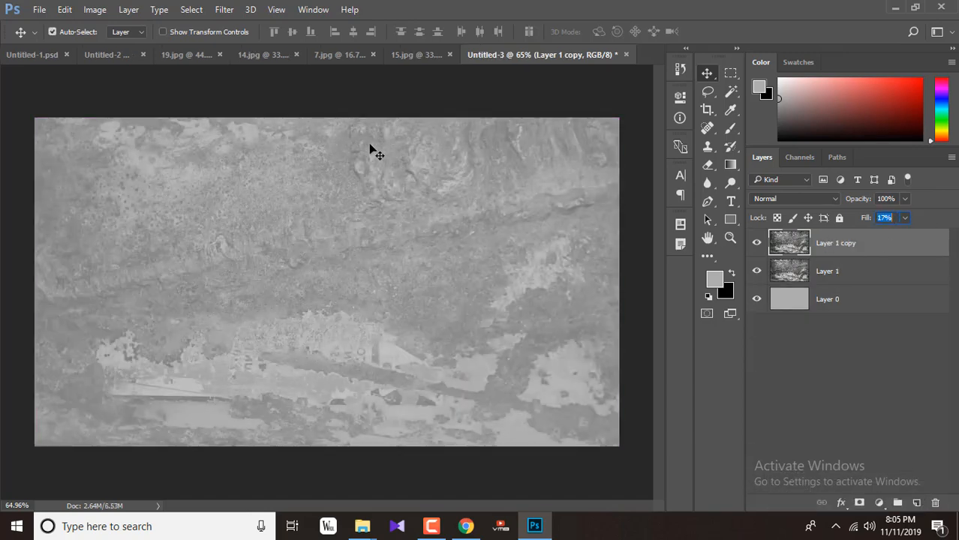
key(ctrl+t)
drag(327, 117, 327, 347)
drag(899, 230, 907, 235)
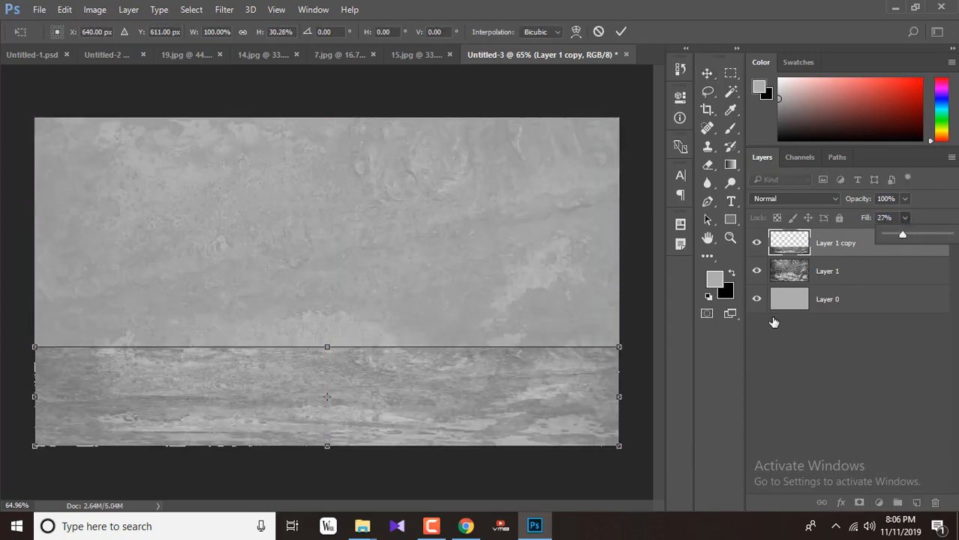
drag(327, 346, 332, 325)
click(621, 32)
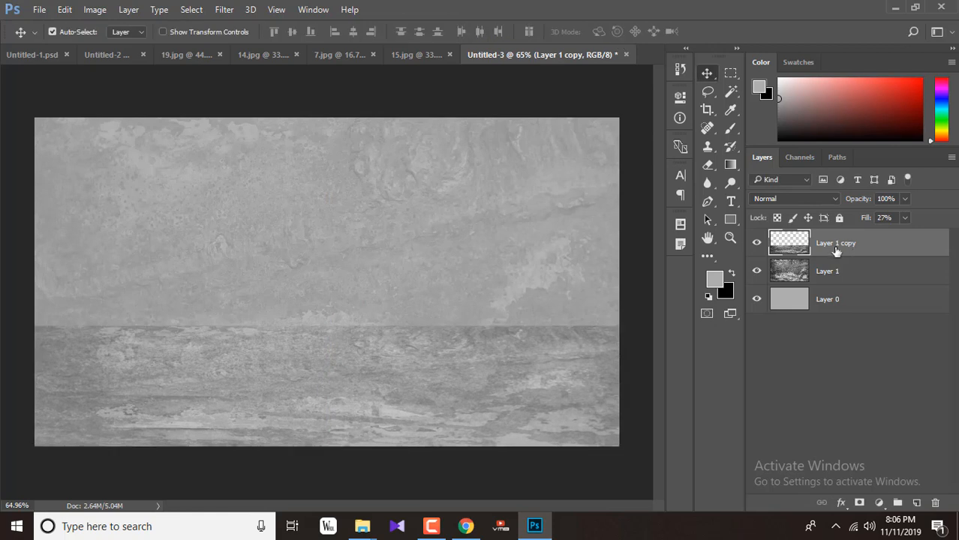
Add a layer mask to the texture copy and set up a soft 175 px brush with 20% hardness and 75% opacity.
click(860, 503)
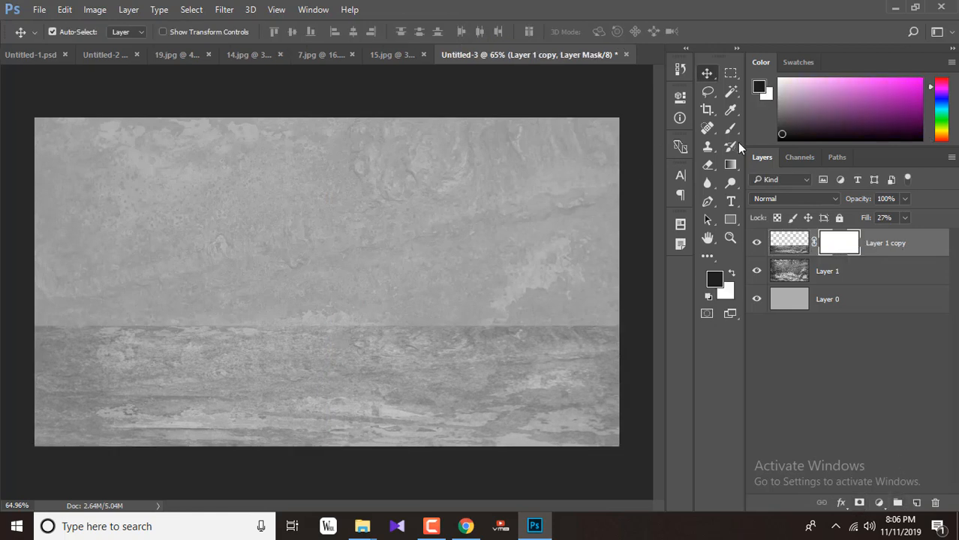
click(731, 110)
click(731, 128)
click(792, 122)
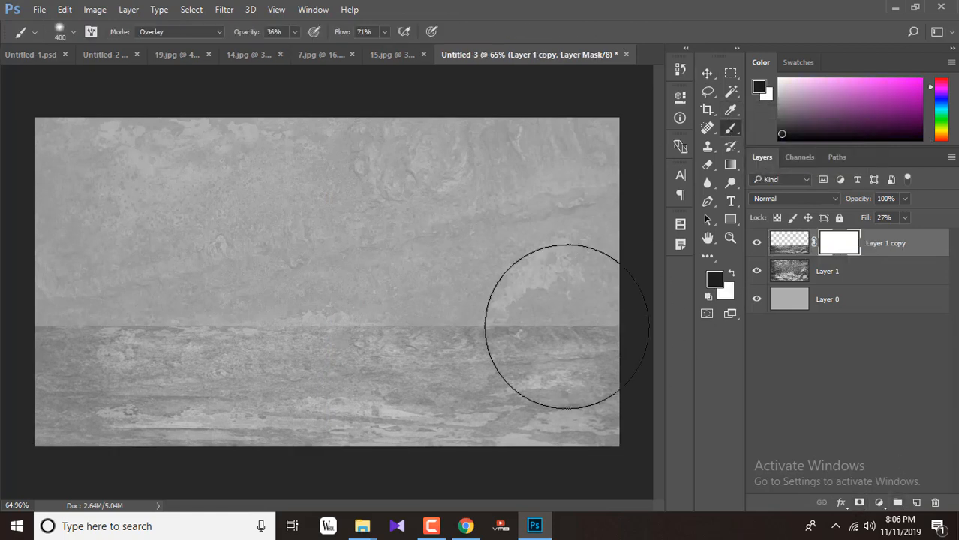
key(bracketleft)
key(bracketleft)
key(bracketleft)
key(bracketleft)
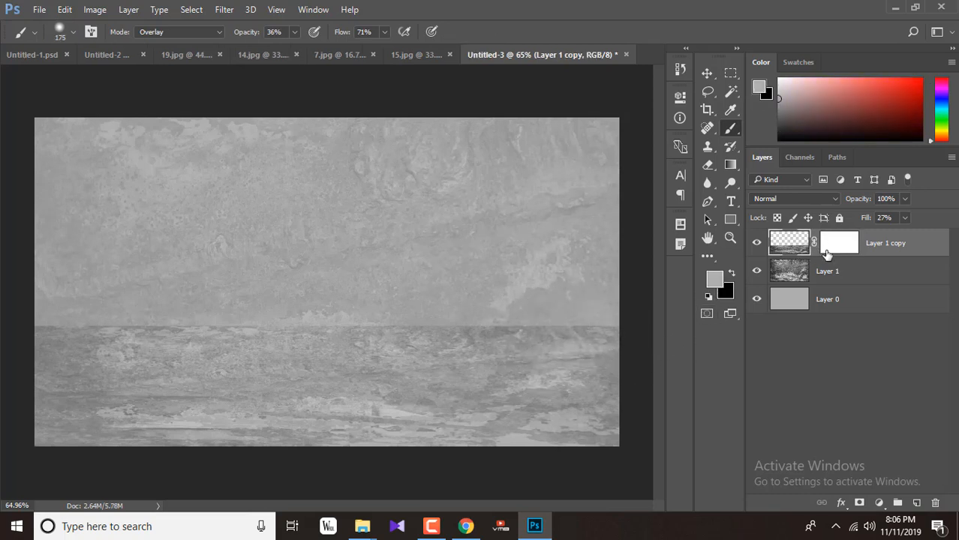
click(73, 34)
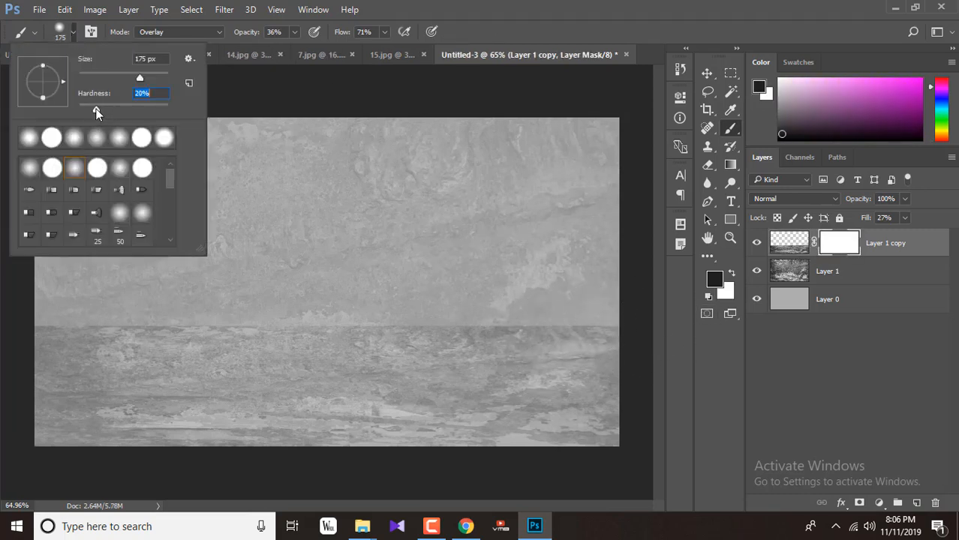
click(296, 32)
drag(294, 48, 323, 50)
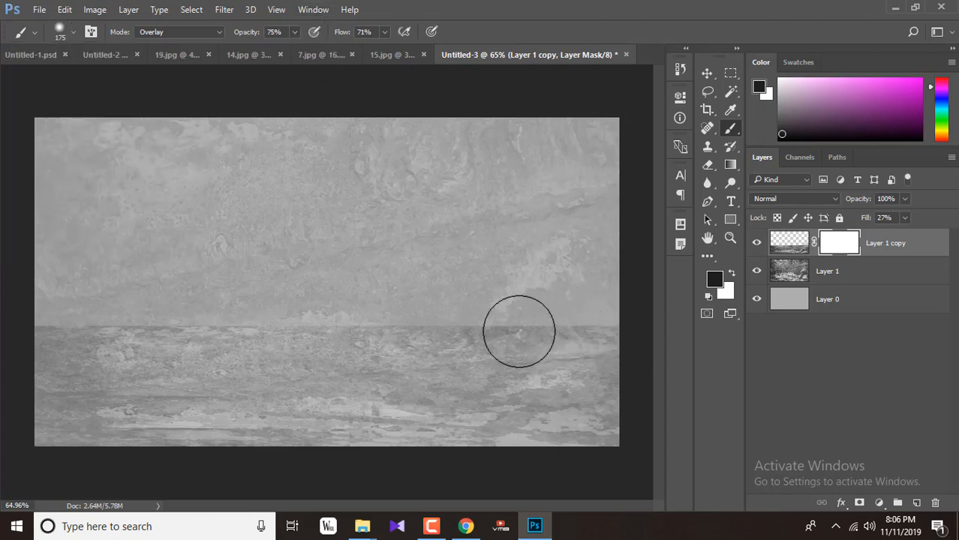
Set up a soft 125 px eraser with 12% hardness, 36% opacity and 74% flow.
click(707, 166)
drag(239, 31, 208, 51)
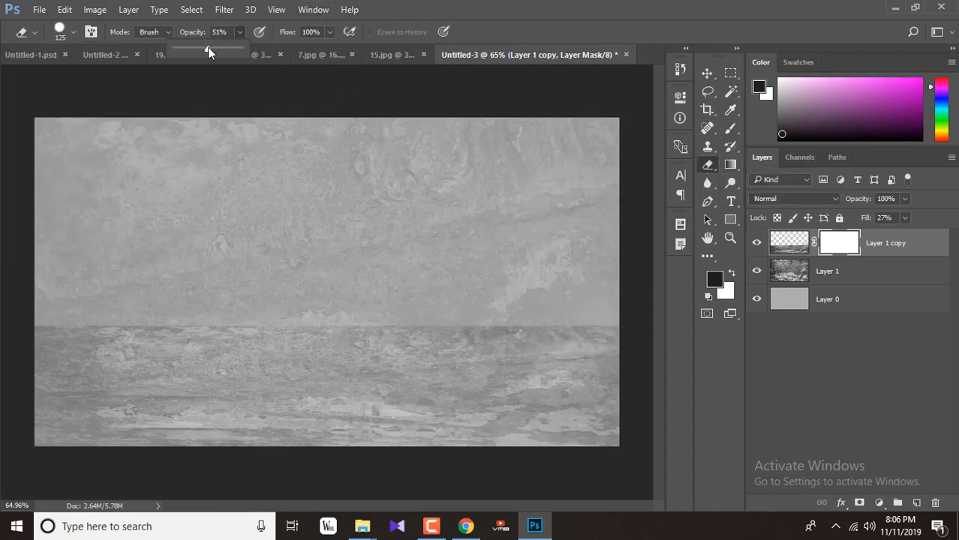
drag(328, 33, 313, 51)
click(73, 34)
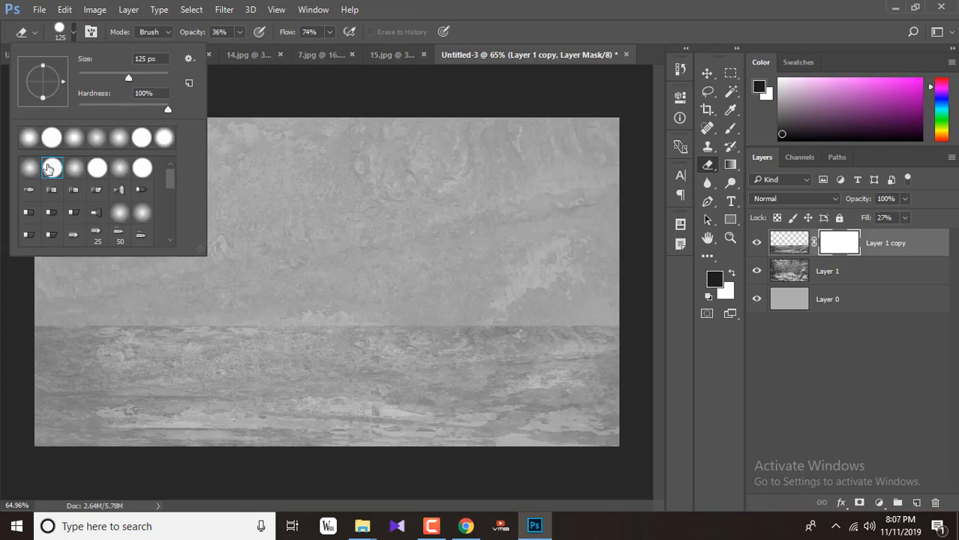
click(70, 171)
click(82, 110)
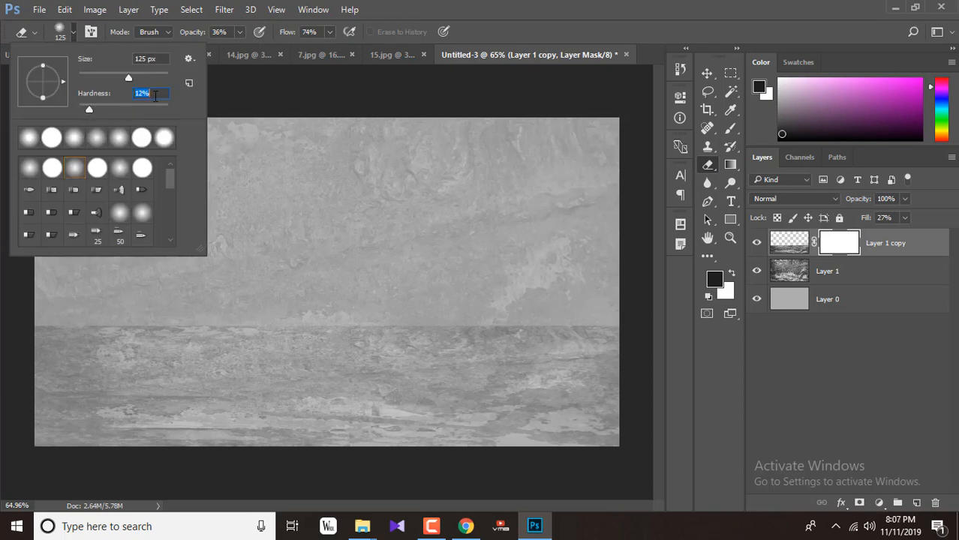
key(Return)
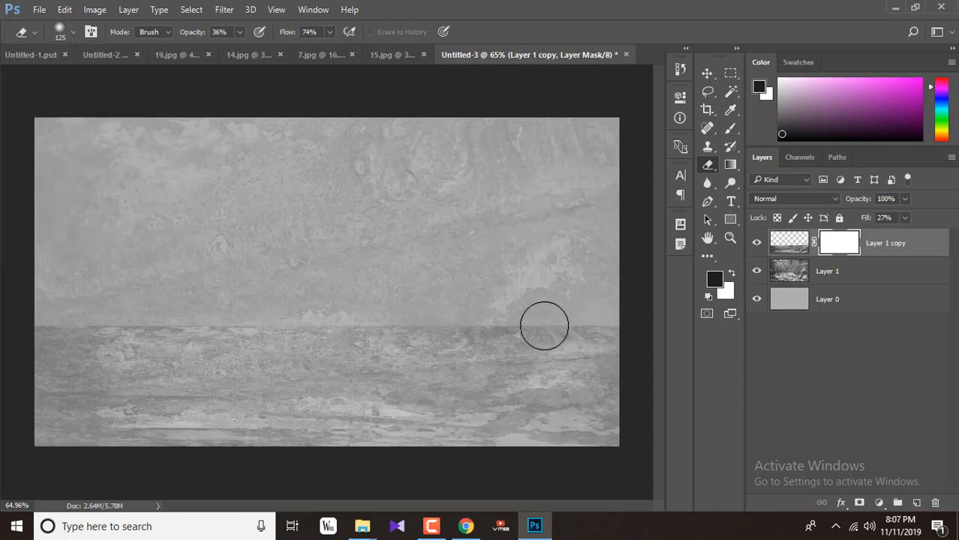
Erase the hard upper edge of the texture copy to blend floor and wall, and delete the layer's mask.
key(ctrl+2)
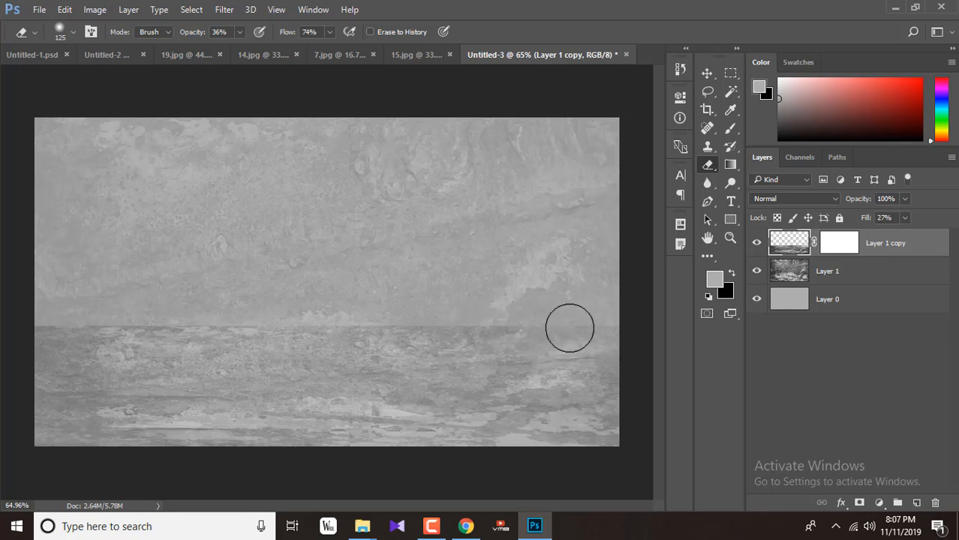
mouse_move(569, 328)
mouse_down()
mouse_move(354, 333)
mouse_move(425, 330)
mouse_move(376, 319)
mouse_move(48, 319)
mouse_move(89, 343)
mouse_move(380, 324)
mouse_move(651, 325)
mouse_move(481, 301)
mouse_move(409, 308)
mouse_move(512, 310)
mouse_move(181, 292)
mouse_move(10, 301)
mouse_move(78, 326)
mouse_move(348, 322)
mouse_move(136, 334)
mouse_up()
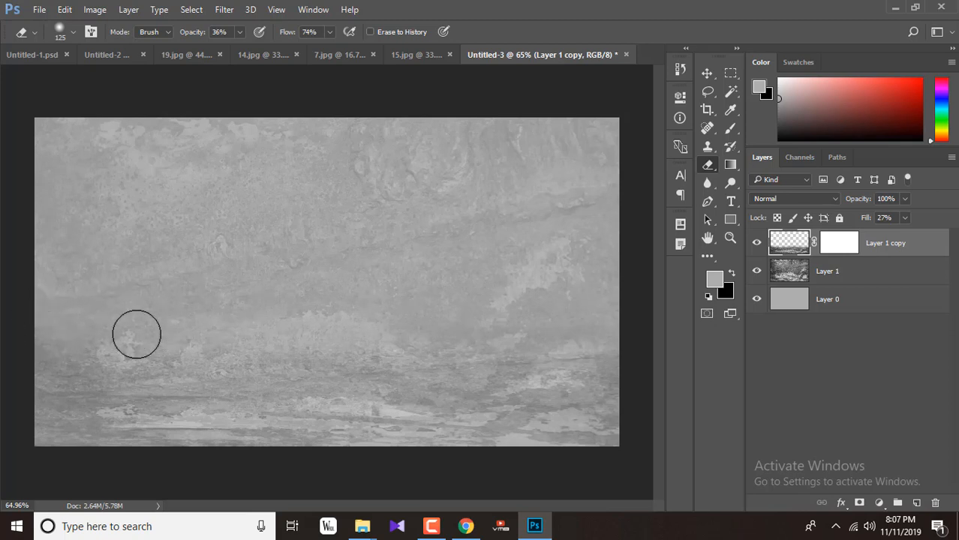
drag(845, 256, 935, 503)
key(Return)
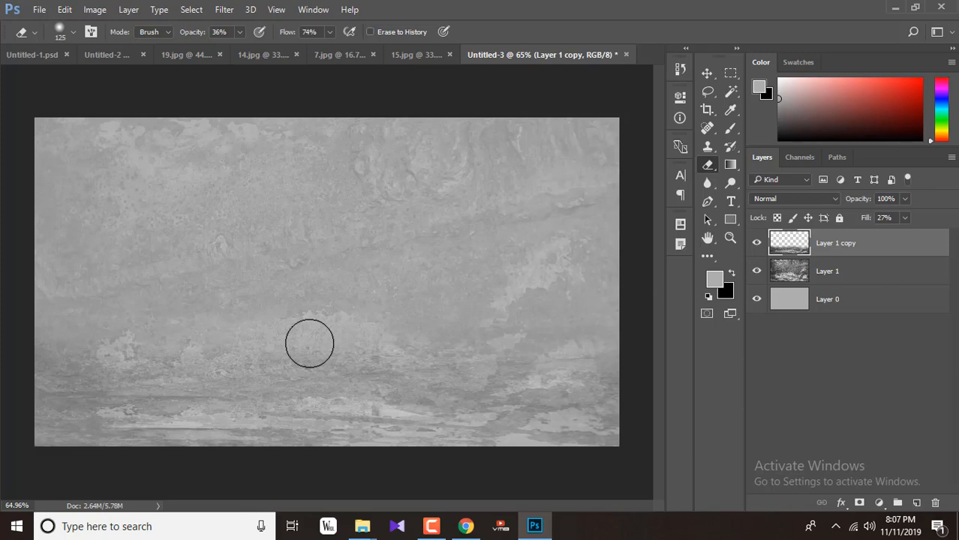
In Untitled-1.psd, hide the splash, adjustment, shadow and texture layers, keeping the shoe visible.
click(707, 74)
click(42, 54)
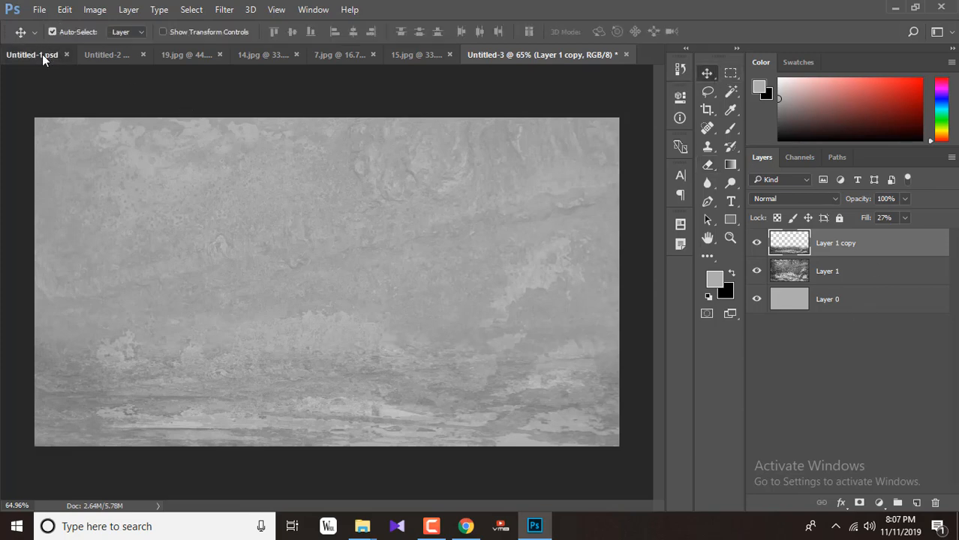
click(756, 367)
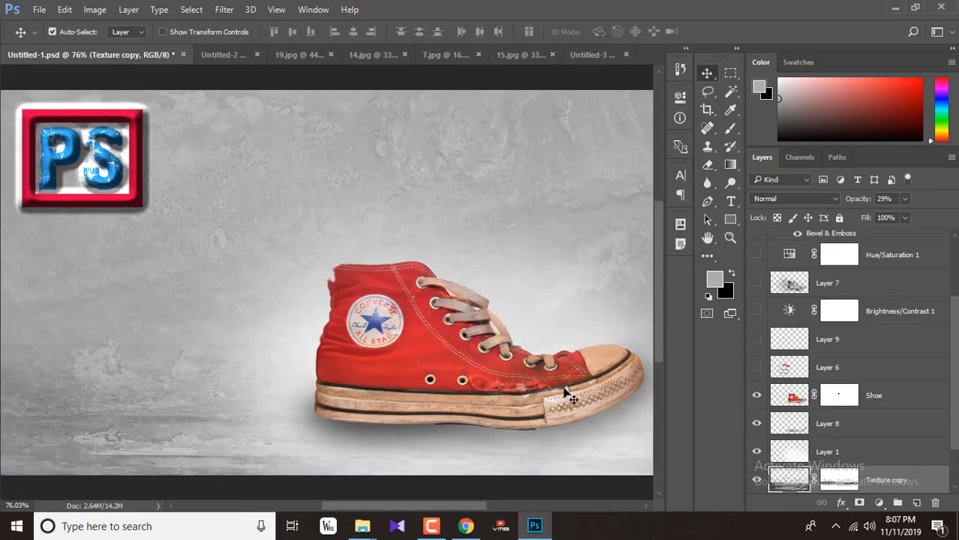
drag(755, 422, 756, 484)
Copy the Shoe layer into Untitled-3 and position the shoe on the floor, slightly right of the canvas centre.
mouse_move(479, 380)
mouse_down()
mouse_move(255, 59)
mouse_move(532, 53)
mouse_move(358, 289)
mouse_move(495, 387)
mouse_up()
click(93, 56)
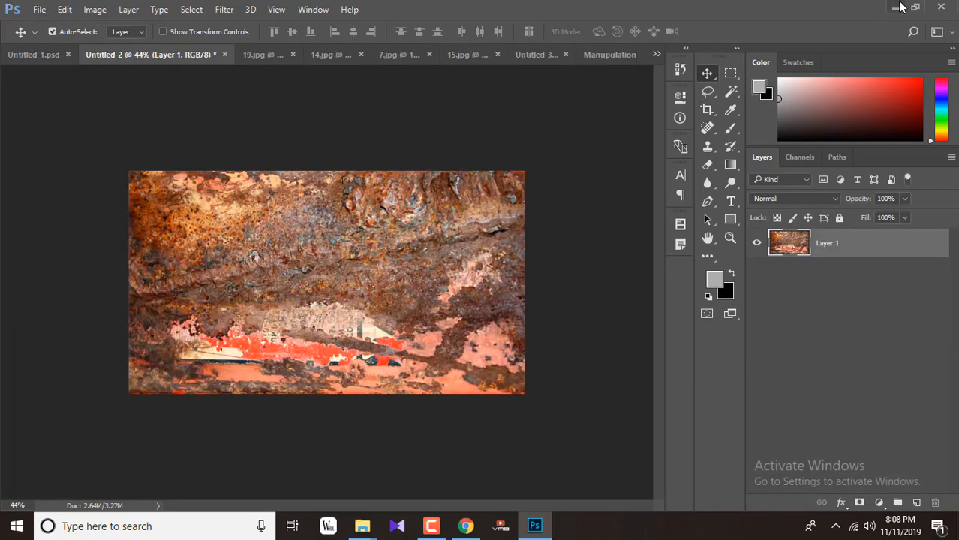
click(586, 58)
click(398, 51)
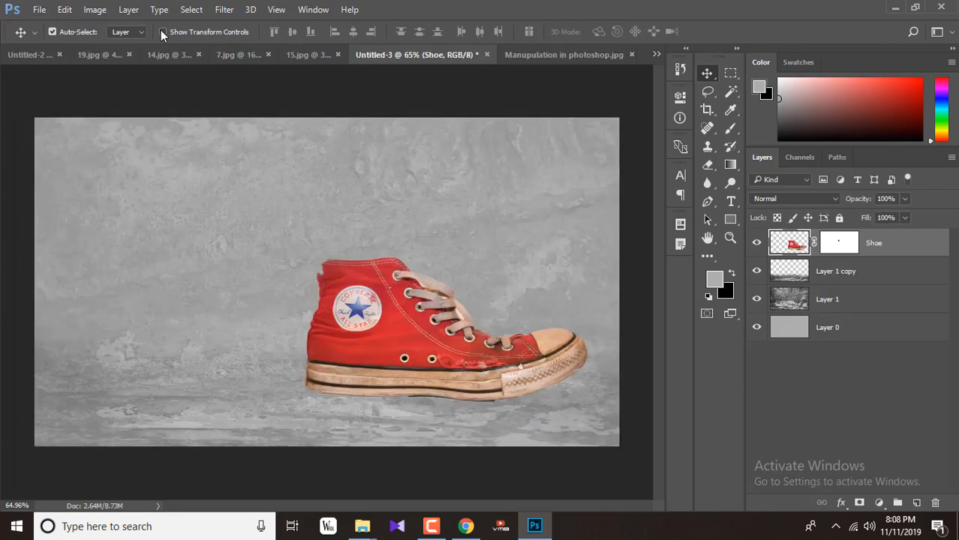
scroll(474, 320, up, 1)
mouse_move(468, 377)
mouse_down()
mouse_move(441, 374)
mouse_move(452, 373)
mouse_up()
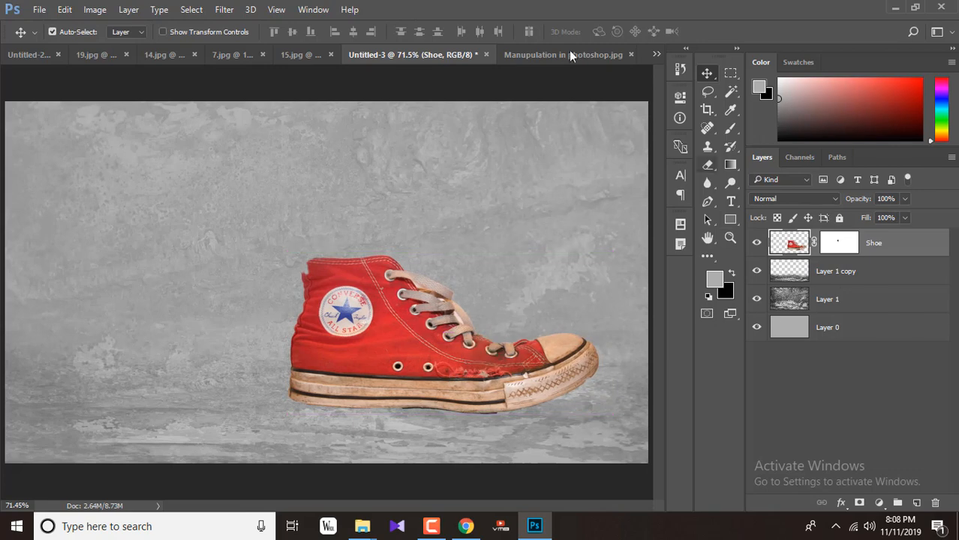
Check the reference image Manupulation in photoshop.jpg, and add an empty layer directly beneath the Shoe layer in Untitled-3.
click(569, 53)
click(402, 58)
click(916, 504)
drag(840, 255, 845, 289)
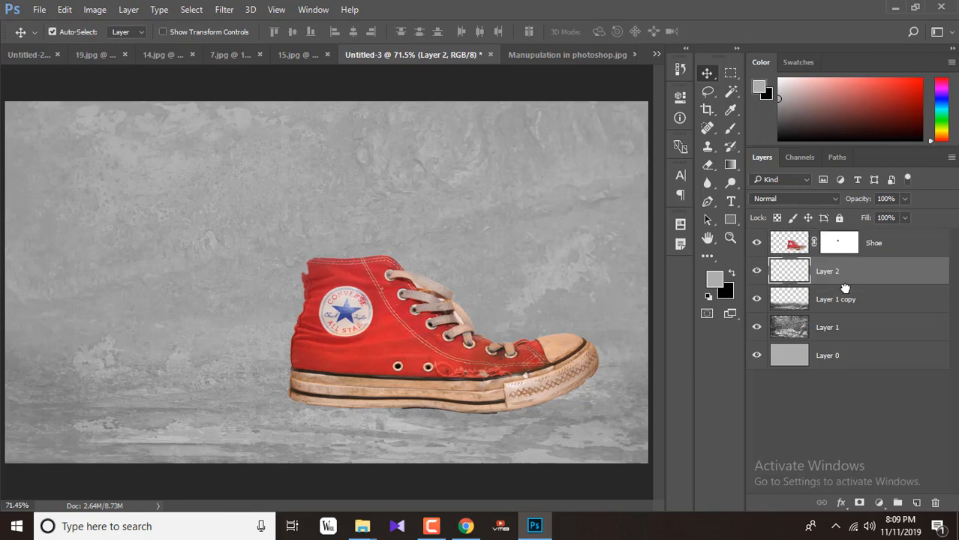
Paint a soft white glow behind the shoe on Layer 2 with an 800 px Overlay brush at 75% opacity.
click(731, 127)
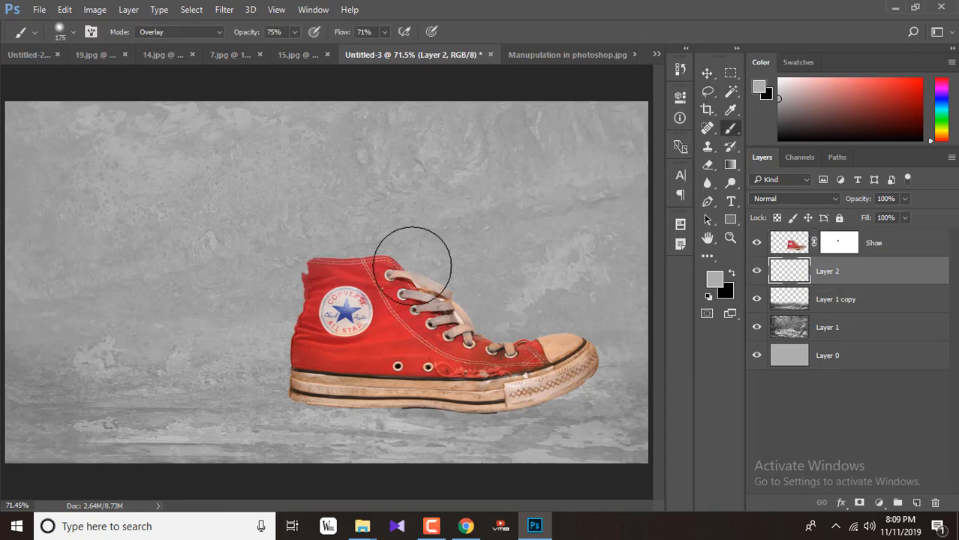
key(bracketright)
key(bracketright)
key(bracketright)
key(bracketright)
key(bracketright)
key(bracketright)
key(bracketright)
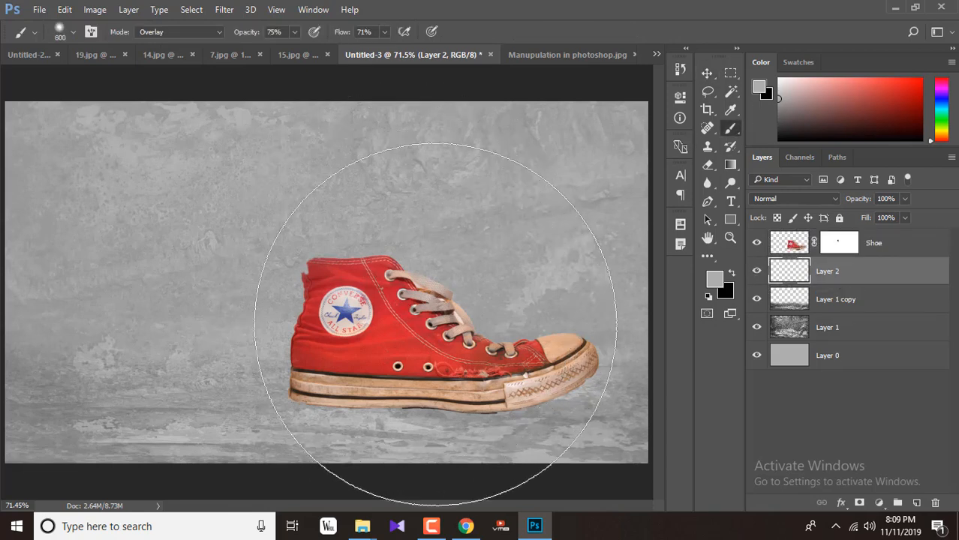
click(716, 279)
drag(501, 144, 487, 131)
key(Return)
key(x)
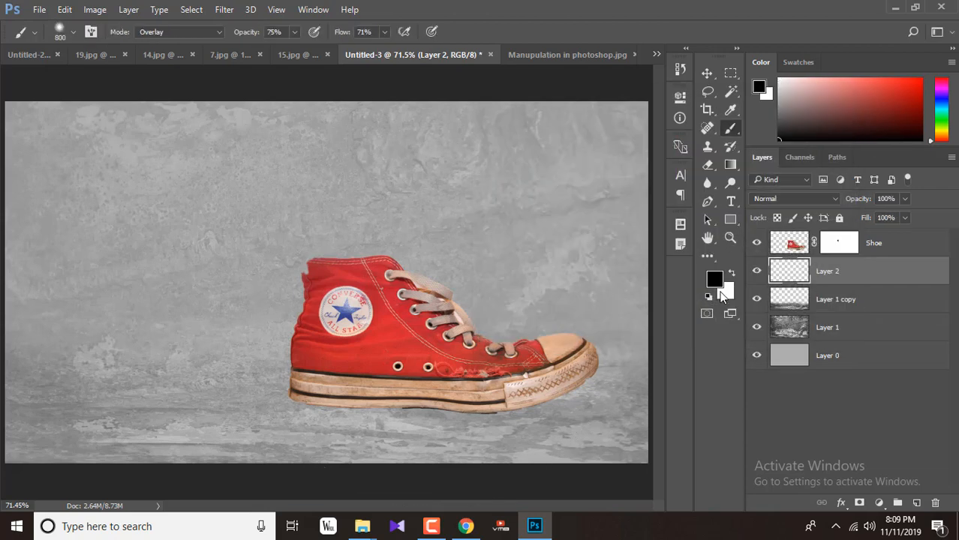
click(732, 273)
click(424, 324)
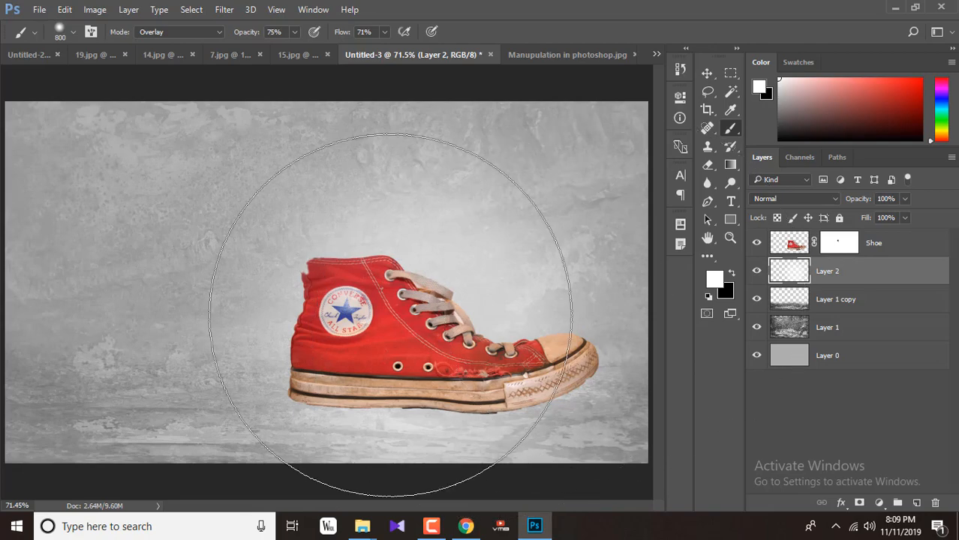
Undo the last glow stroke and extend the glow around the shoe with the brush opacity lowered to 29%.
click(551, 355)
key(ctrl+z)
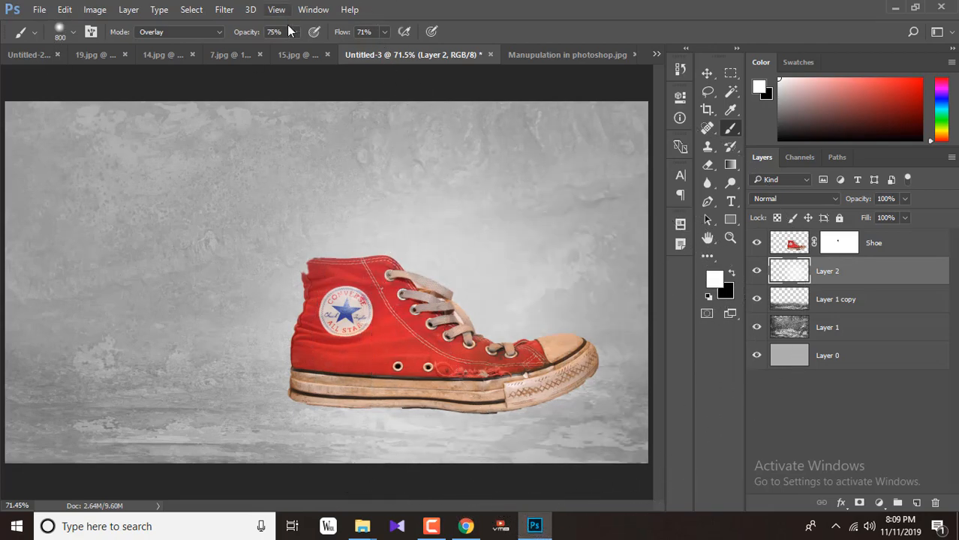
click(265, 46)
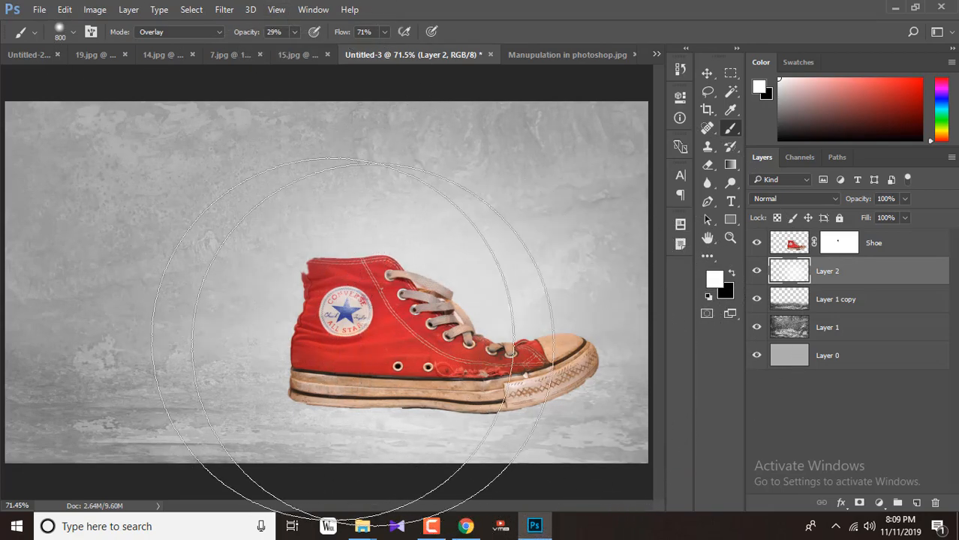
key(v)
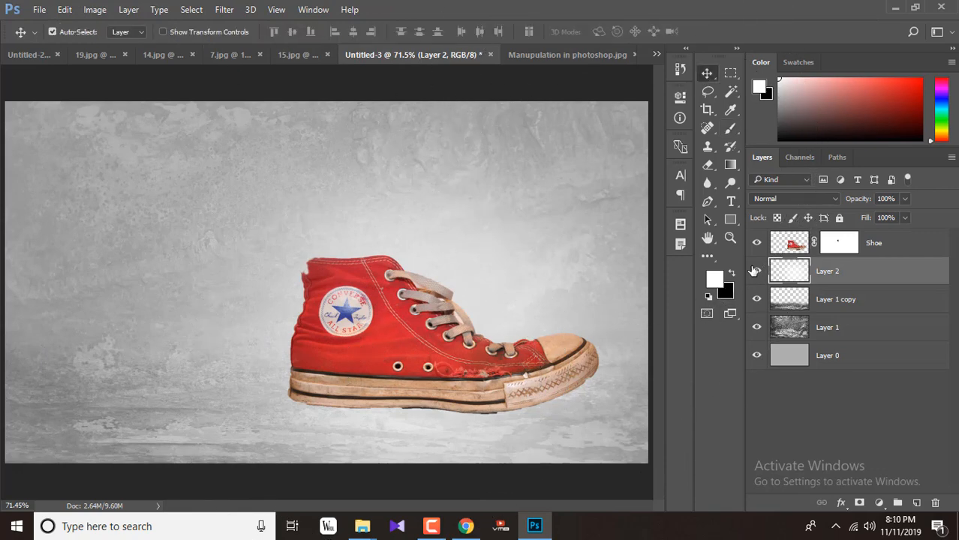
Make the Shoe layer active in Untitled-3 and look through the open splash images, ending on the brown splash in 15.jpg.
click(896, 249)
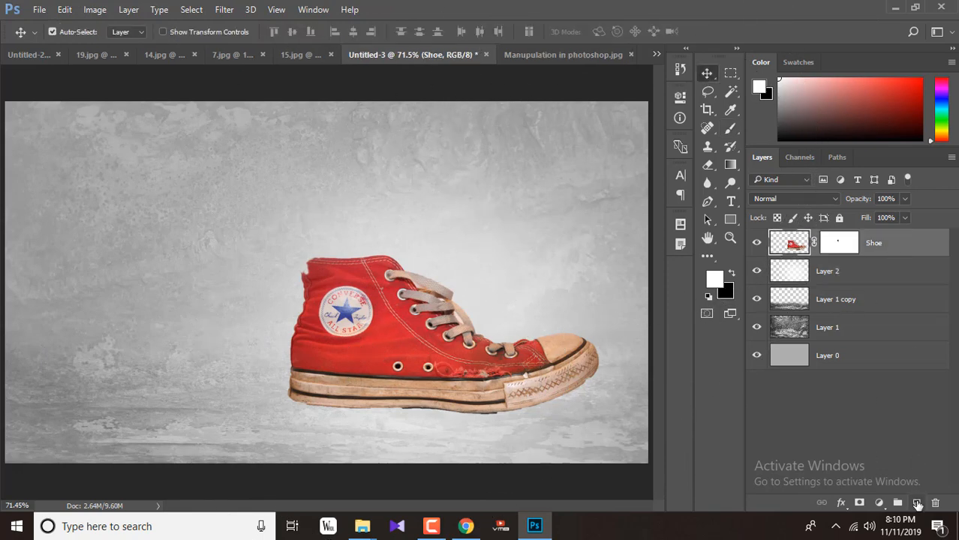
click(533, 53)
click(154, 54)
click(333, 54)
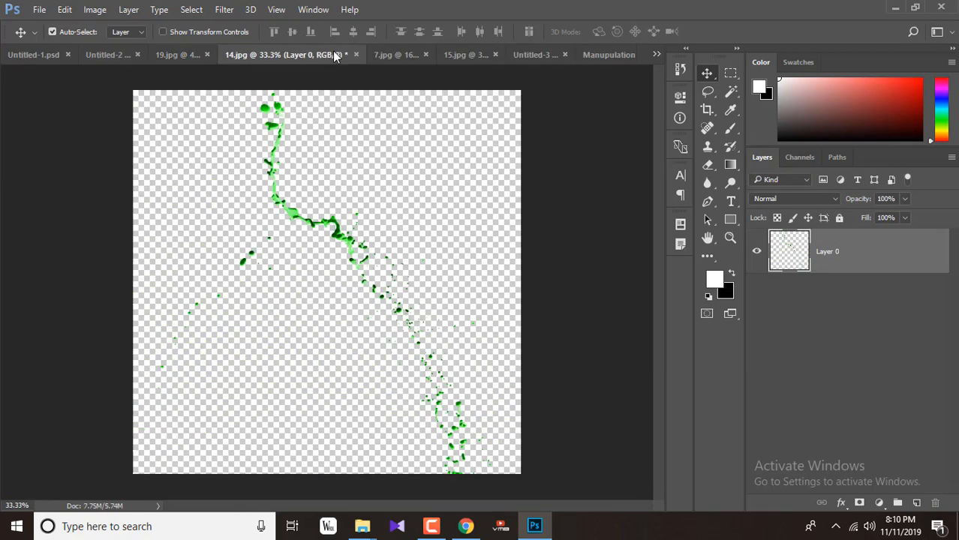
click(416, 54)
click(459, 54)
click(44, 54)
click(188, 54)
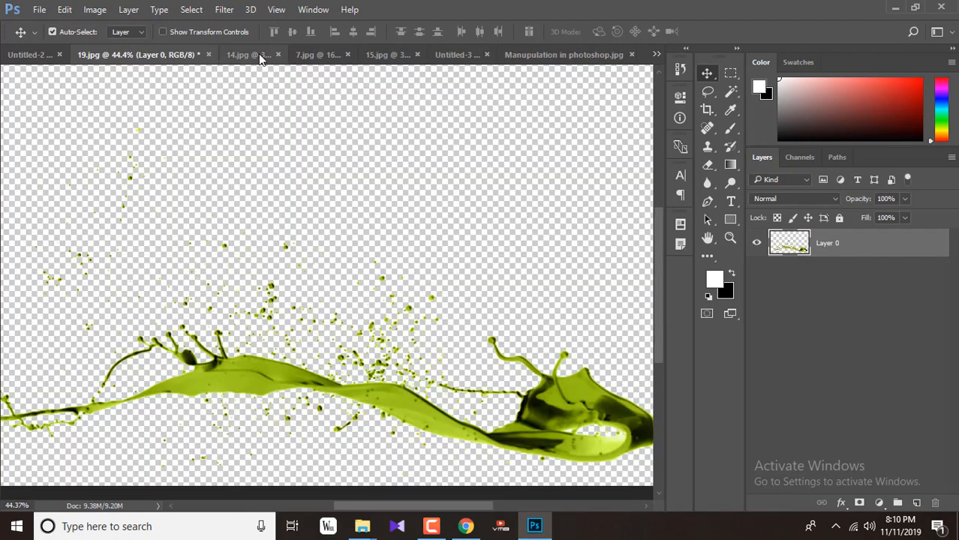
click(260, 56)
click(327, 54)
click(395, 55)
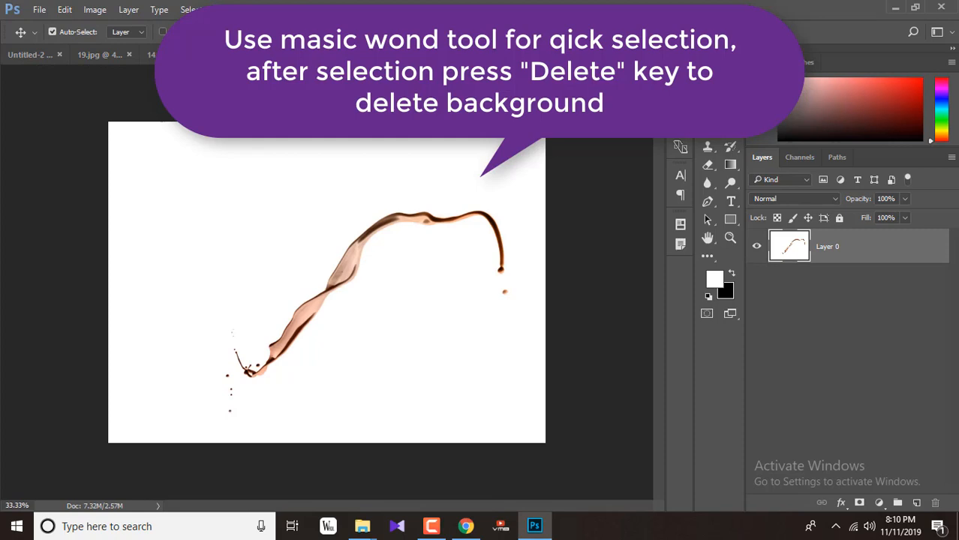
Select the white background of 15.jpg with the Magic Wand and delete it.
key(w)
click(253, 245)
key(Delete)
key(v)
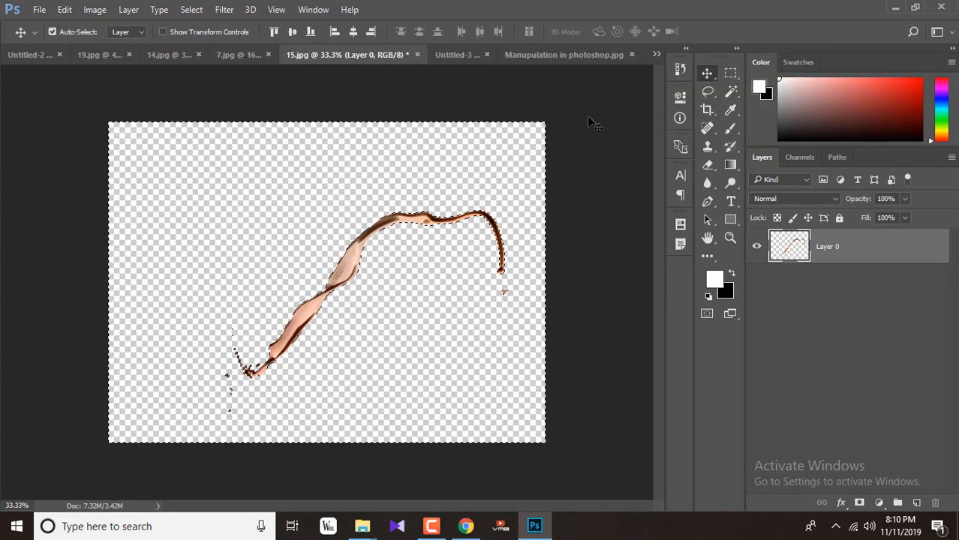
Copy the brown splash into Untitled-3 above the Shoe layer, scale it to about 45% and rotate it about -138°.
mouse_move(289, 285)
mouse_down()
mouse_move(268, 274)
mouse_move(480, 50)
mouse_move(287, 297)
mouse_up()
key(ctrl+t)
drag(68, 117, 111, 182)
drag(396, 189, 75, 250)
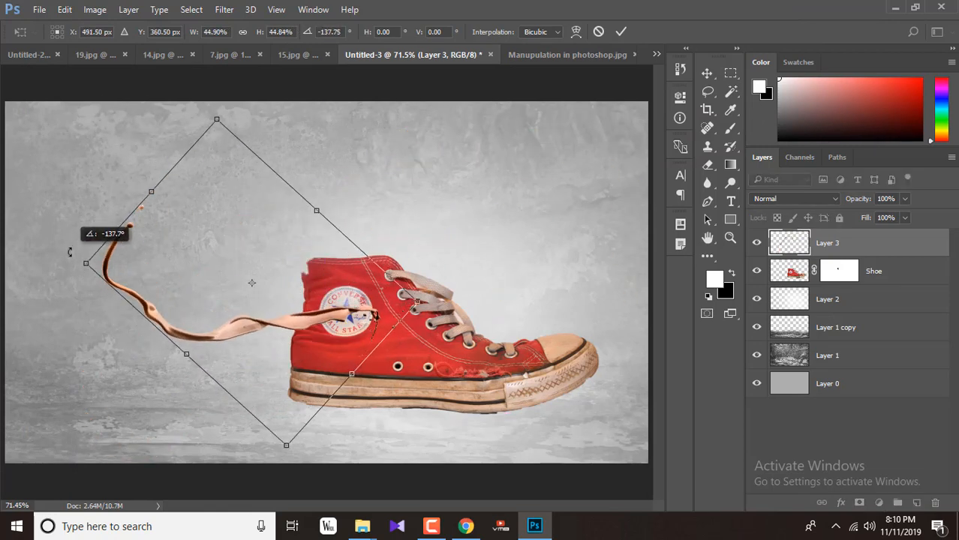
Move the splash down over the heel end of the sole, fine-tune its rotation and apply the transform.
drag(328, 298, 334, 360)
scroll(334, 428, up, 4)
scroll(333, 432, up, 3)
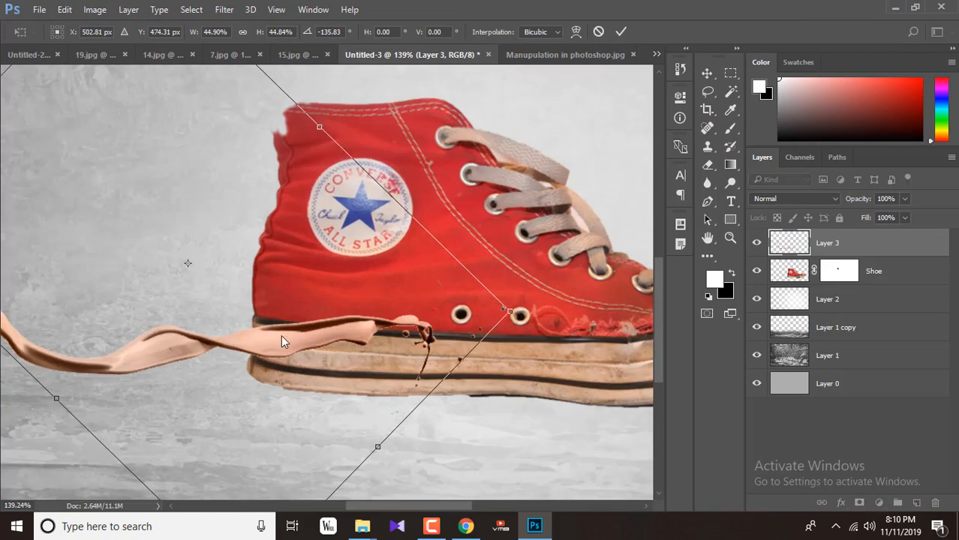
drag(280, 335, 275, 347)
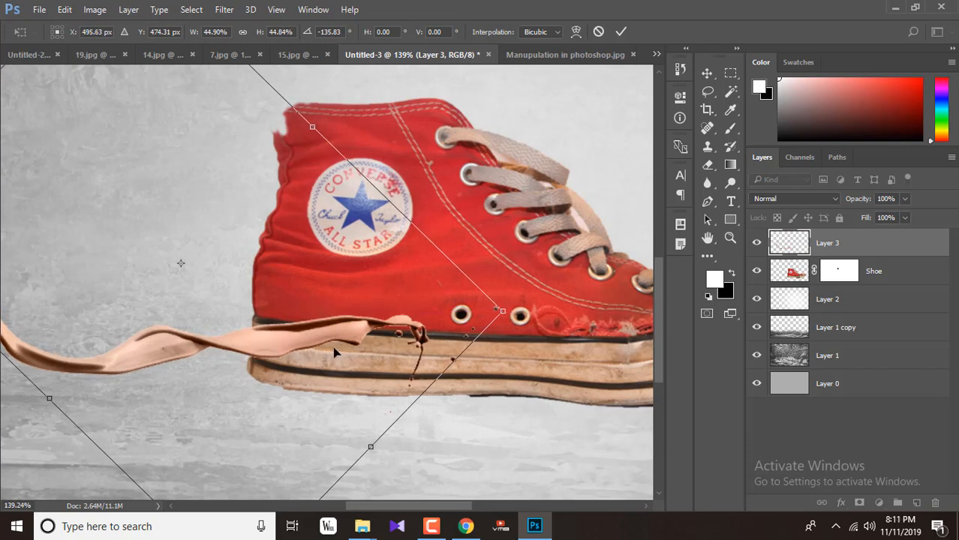
scroll(312, 352, down, 10)
scroll(312, 352, up, 9)
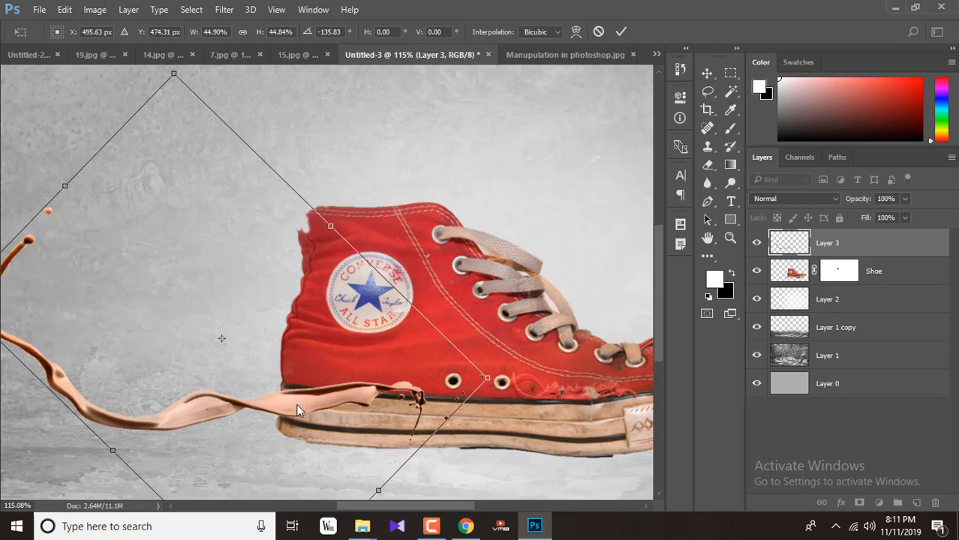
scroll(381, 380, down, 2)
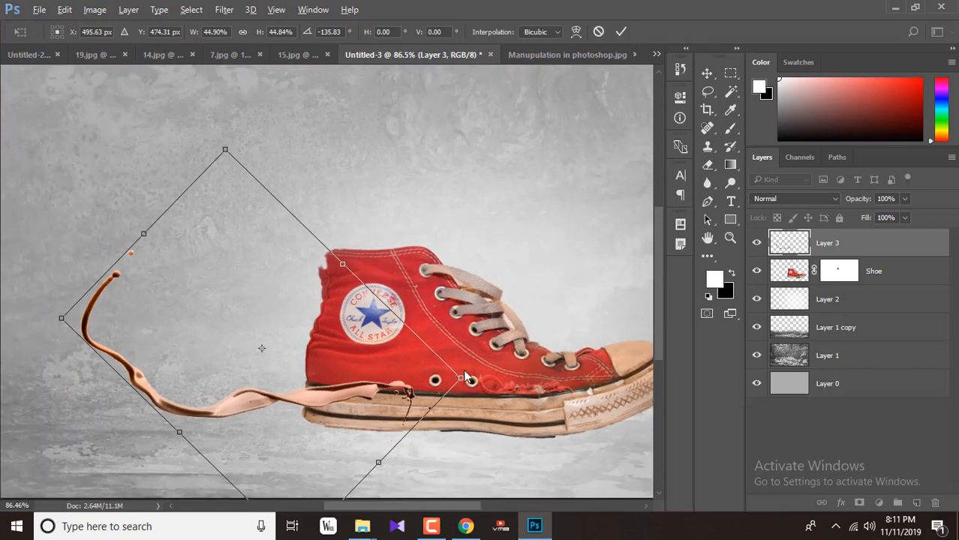
drag(464, 378, 470, 339)
scroll(396, 403, up, 3)
drag(572, 318, 567, 317)
click(621, 31)
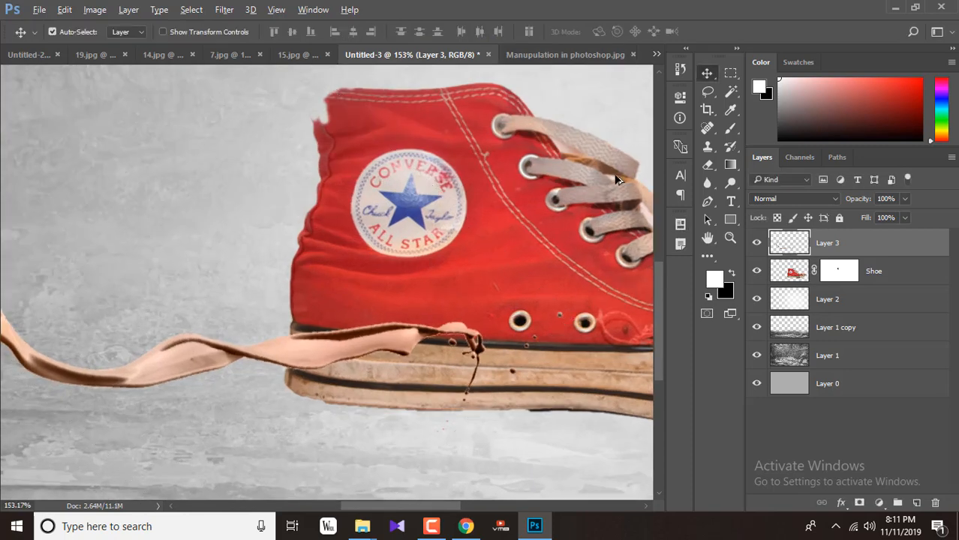
Erase the end of the splash that overlaps the sole and canvas, reducing the eraser from 125 px to 35 px for the finer strokes.
click(708, 164)
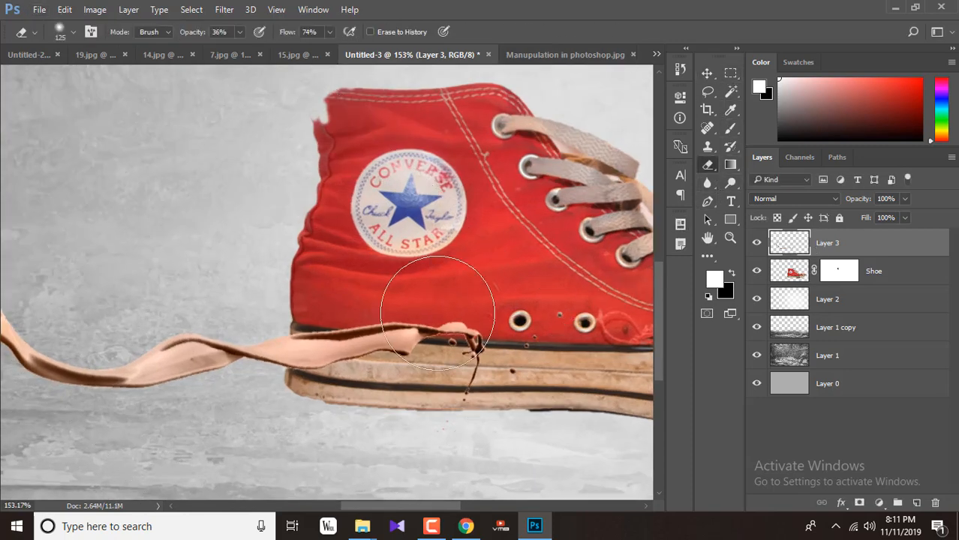
mouse_move(407, 290)
mouse_down()
mouse_move(407, 365)
mouse_move(406, 290)
mouse_move(485, 436)
mouse_move(460, 289)
mouse_move(385, 385)
mouse_up()
key(bracketleft)
key(bracketleft)
key(bracketleft)
key(bracketleft)
key(bracketleft)
key(bracketleft)
key(bracketleft)
key(bracketleft)
key(bracketleft)
mouse_move(362, 340)
mouse_down()
mouse_move(336, 332)
mouse_move(319, 368)
mouse_move(315, 360)
mouse_up()
Compare the splash with the reference Manupulation in photoshop.jpg and nudge it slightly right into the sole in Untitled-3.
click(565, 54)
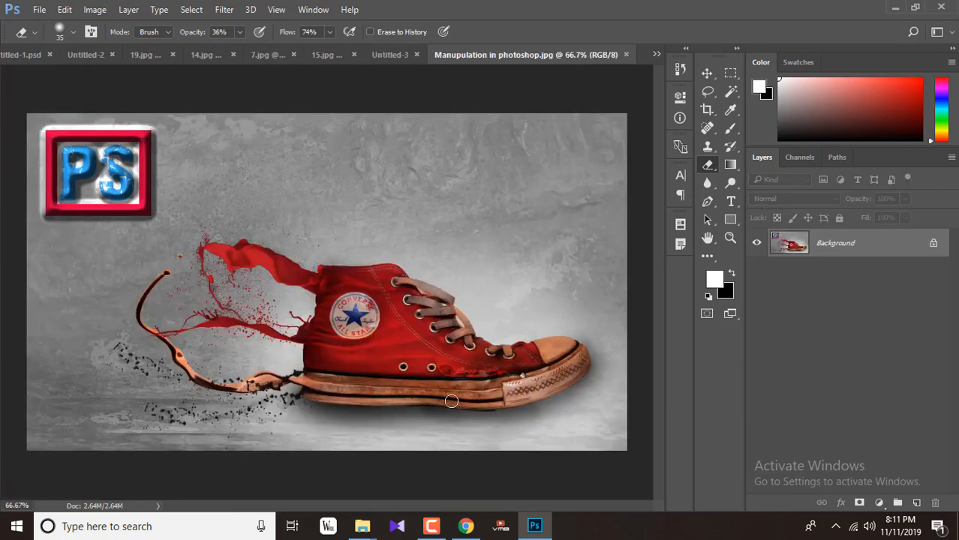
click(389, 54)
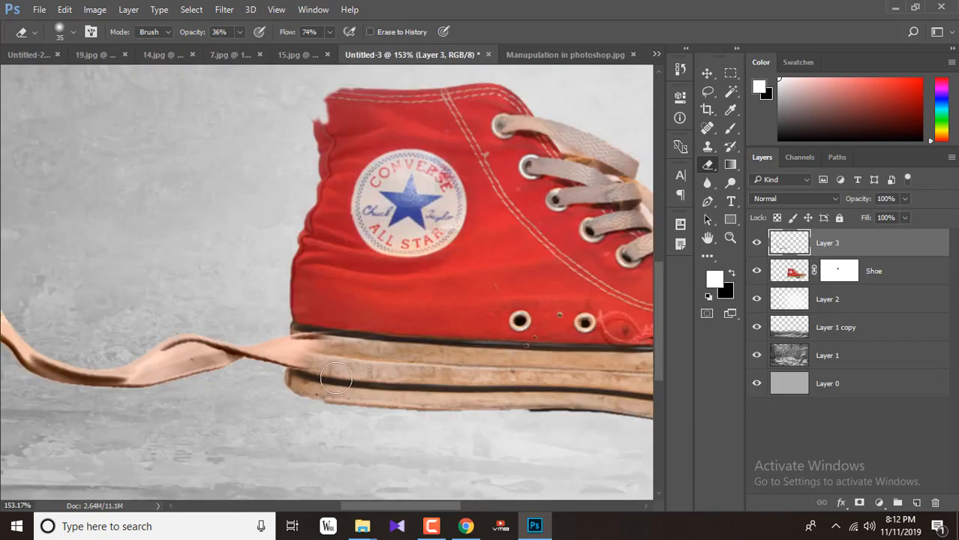
click(575, 56)
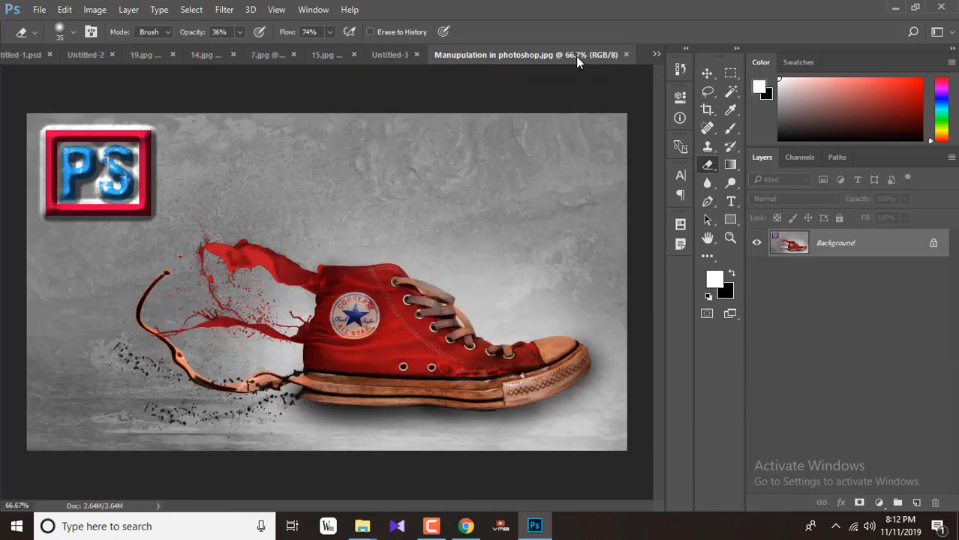
click(394, 52)
key(v)
key(Right)
key(Right)
key(Right)
key(Right)
key(Right)
key(Right)
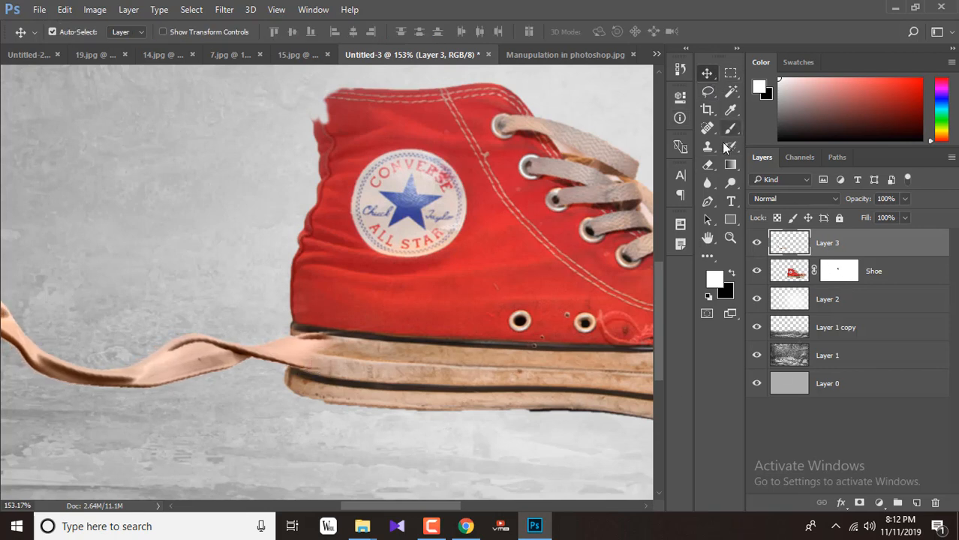
Erase the splash remnants over the heel with the 35 px eraser so the splash blends into the sole's edge.
key(e)
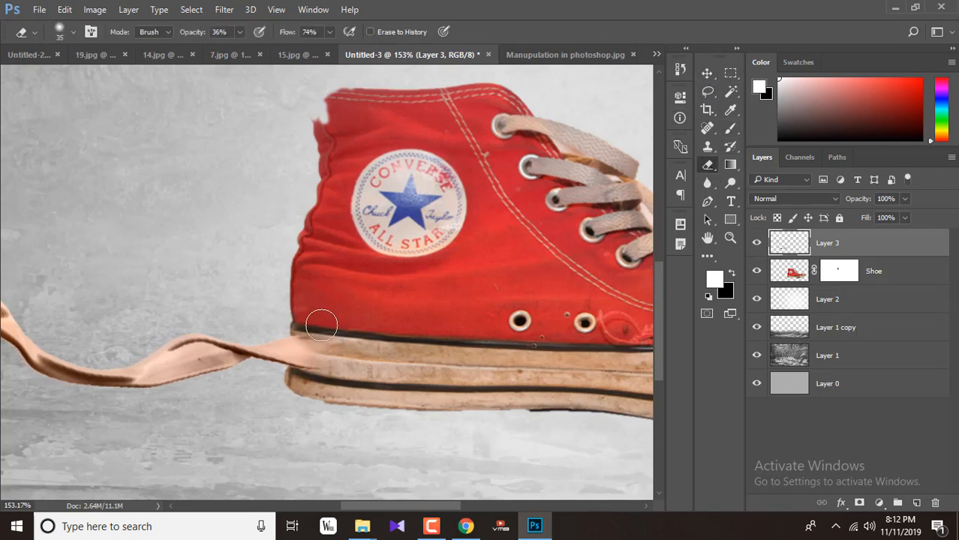
scroll(370, 357, up, 4)
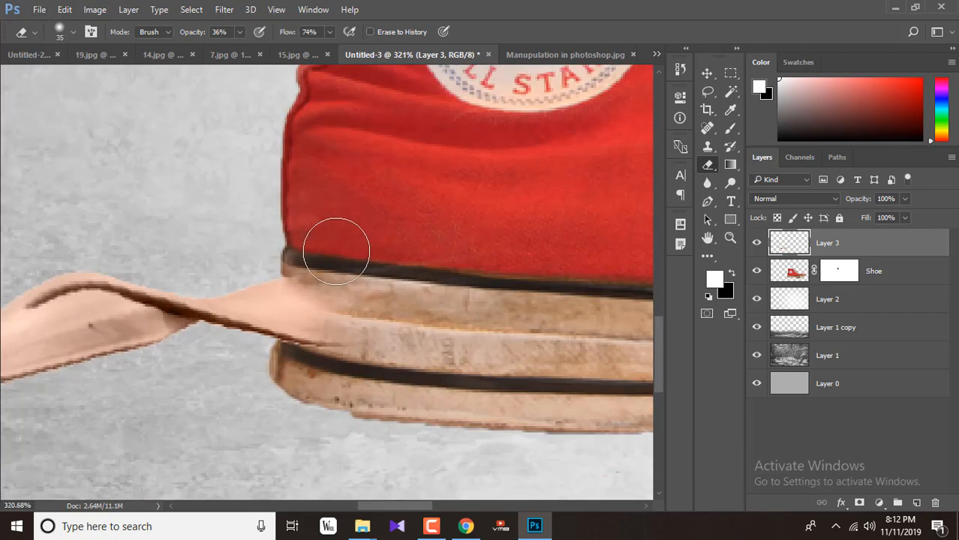
mouse_move(379, 345)
mouse_down()
mouse_move(310, 335)
mouse_move(365, 333)
mouse_move(321, 335)
mouse_move(331, 324)
mouse_move(371, 330)
mouse_move(321, 313)
mouse_up()
scroll(479, 321, down, 1)
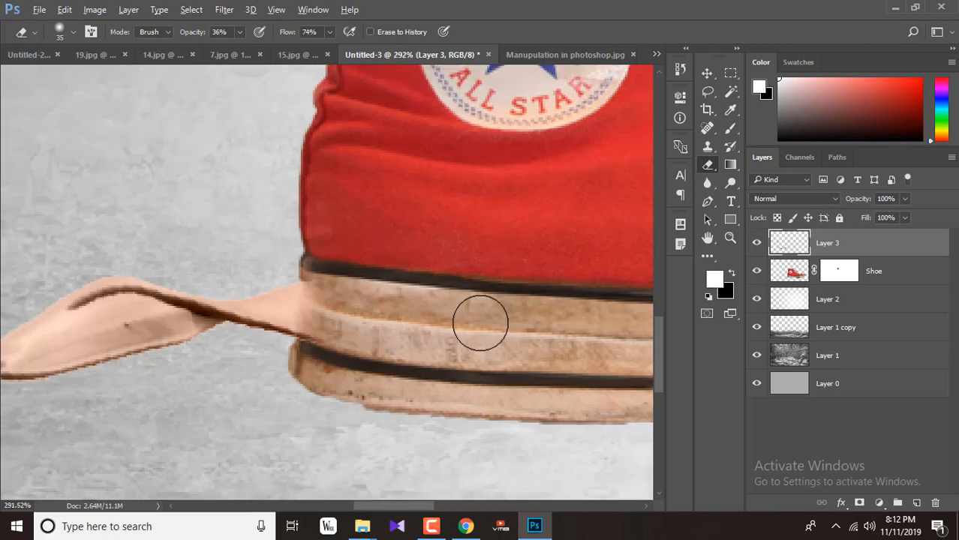
scroll(332, 274, up, 2)
scroll(387, 292, down, 4)
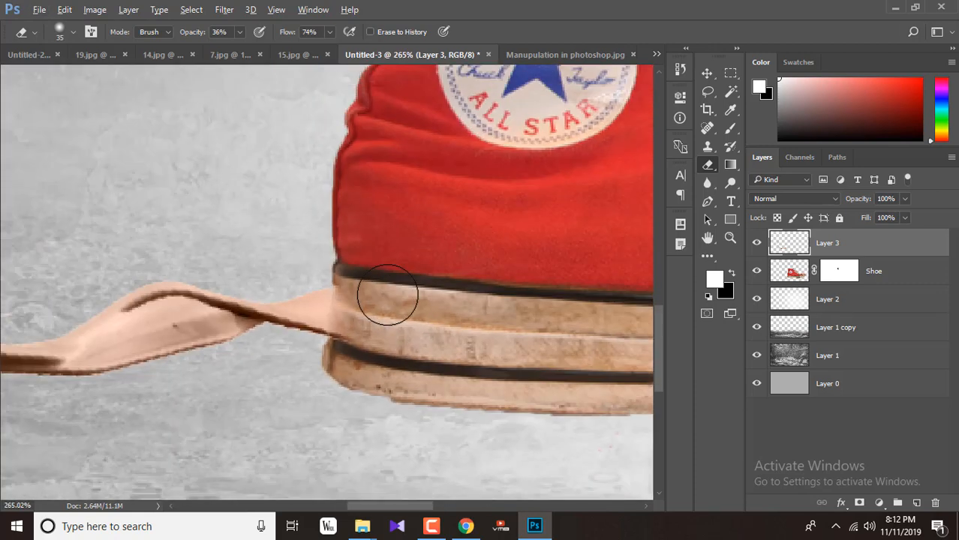
scroll(444, 355, up, 2)
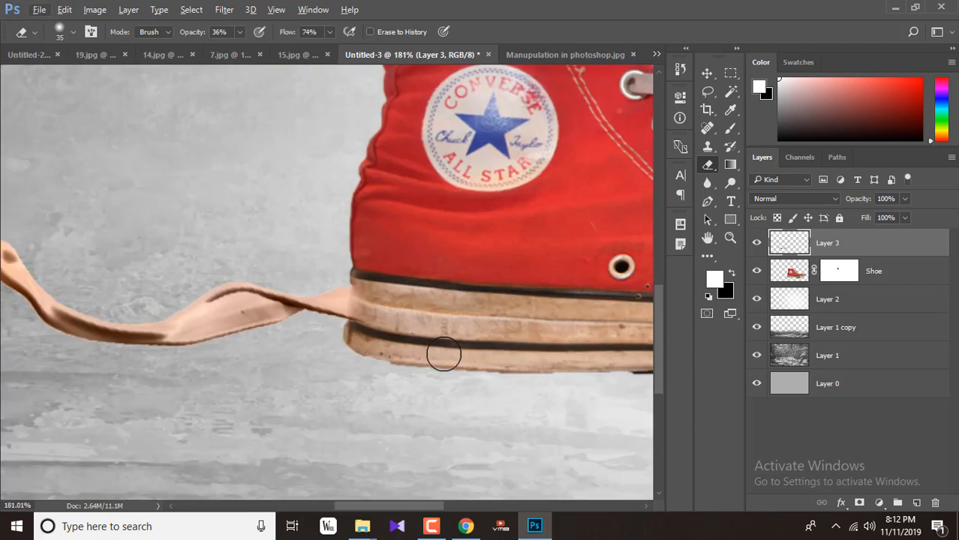
scroll(462, 337, down, 2)
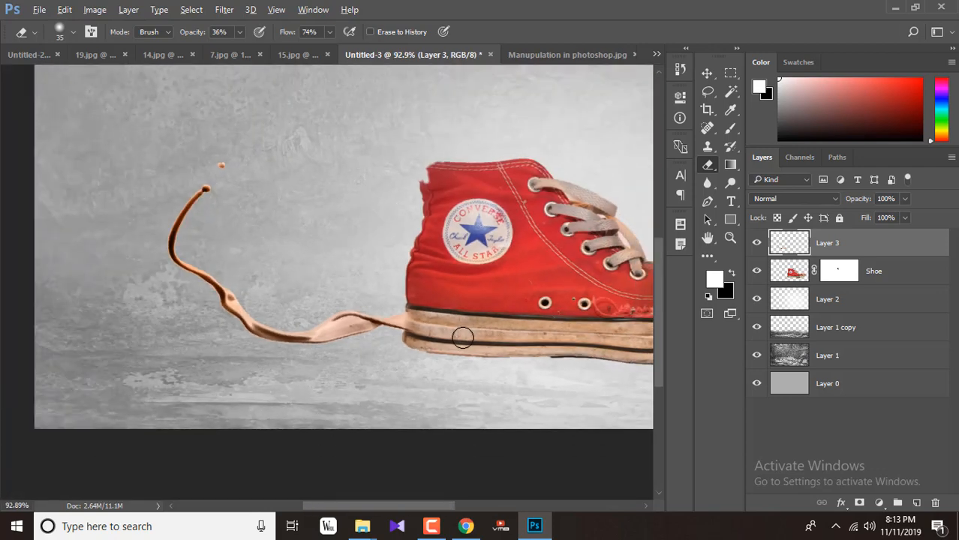
Rotate the splash on Layer 3 by about 0.63° and apply the transform.
key(ctrl+t)
scroll(462, 324, up, 1)
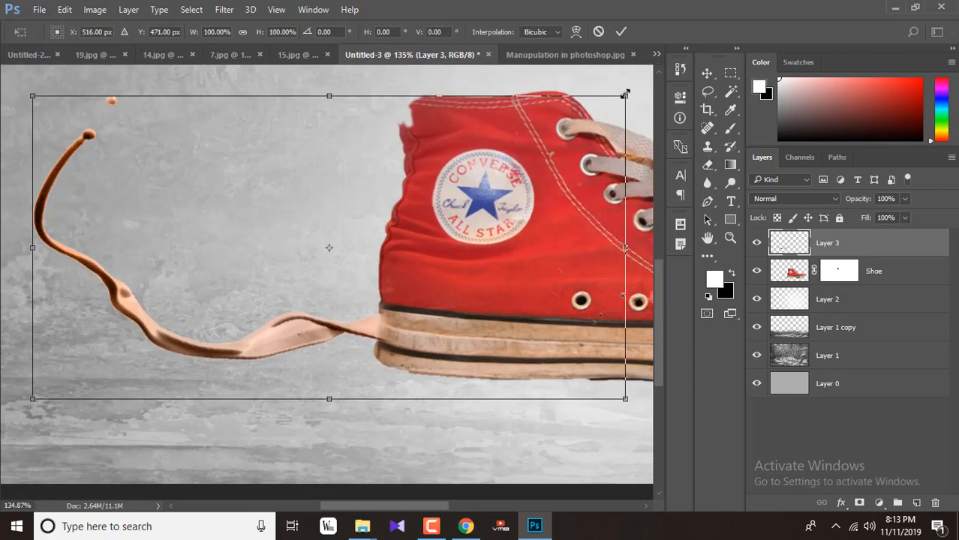
drag(638, 93, 650, 97)
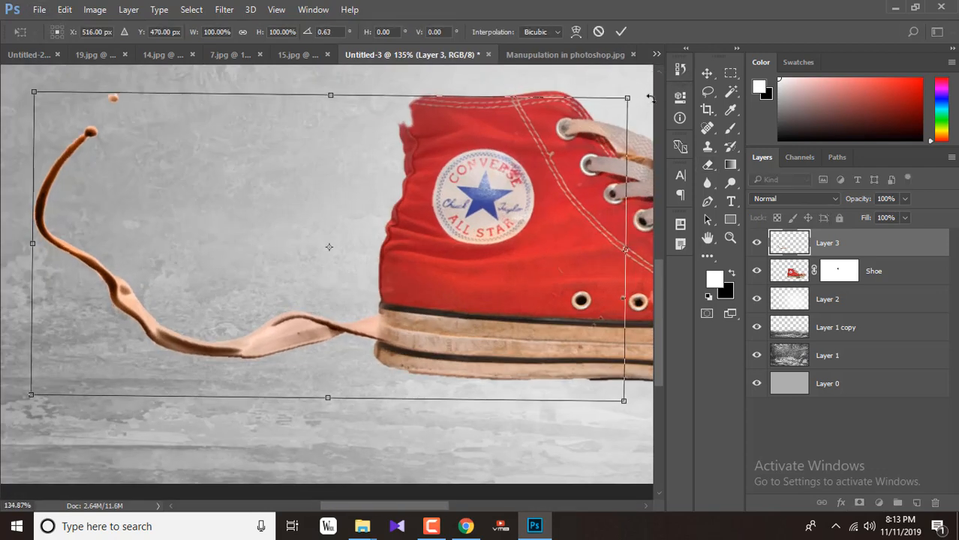
scroll(465, 265, up, 1)
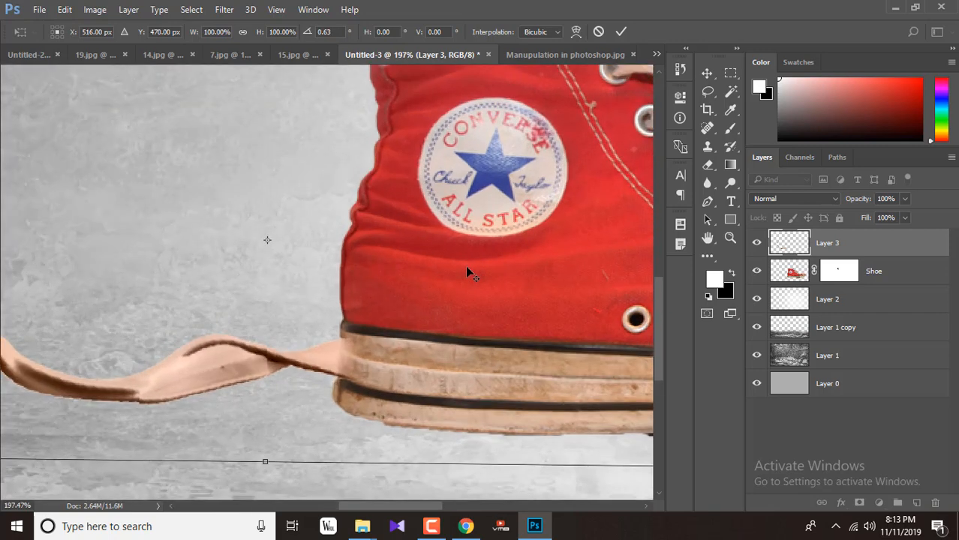
scroll(465, 265, down, 1)
key(v)
key(Return)
Reduce the eraser to 15 px and examine the join between the splash and the sole.
scroll(404, 338, up, 1)
scroll(405, 345, up, 1)
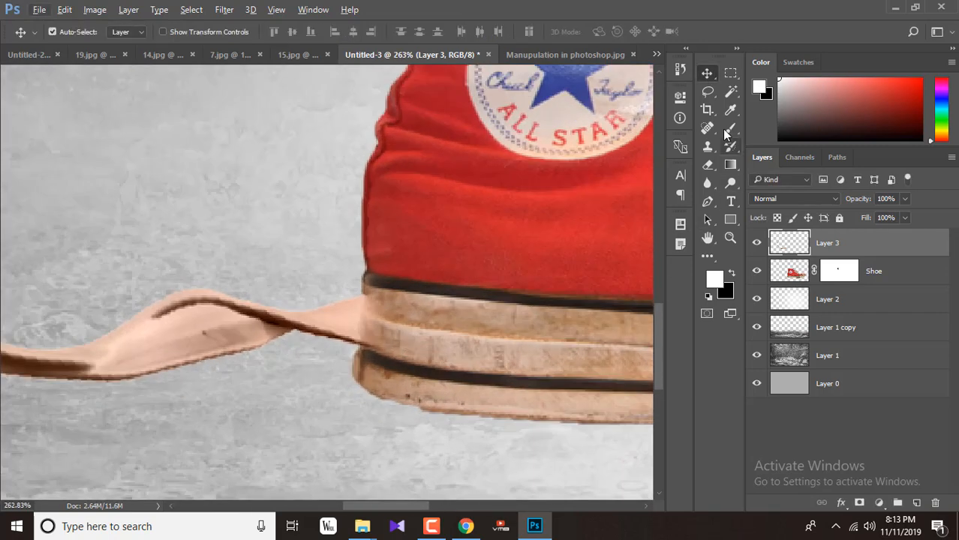
key(e)
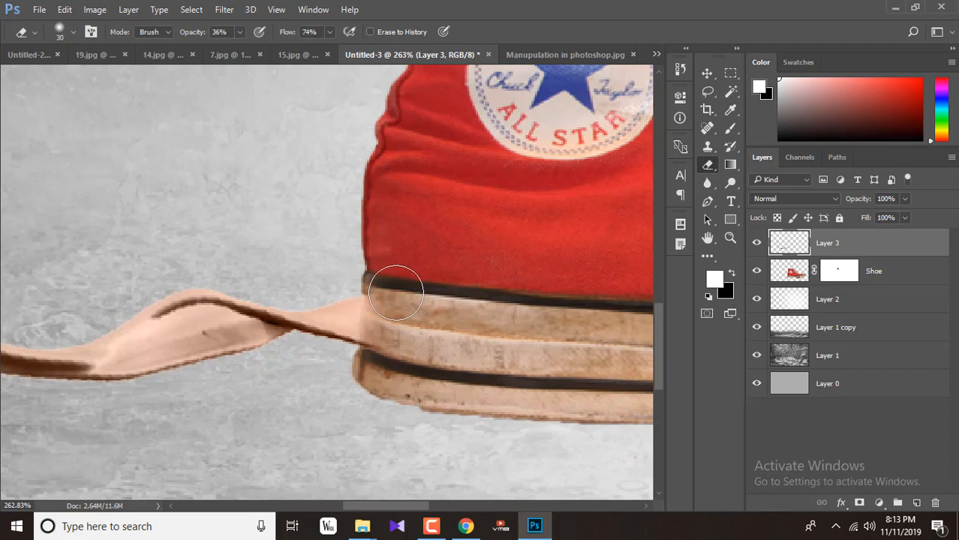
key(bracketleft)
key(bracketleft)
key(bracketleft)
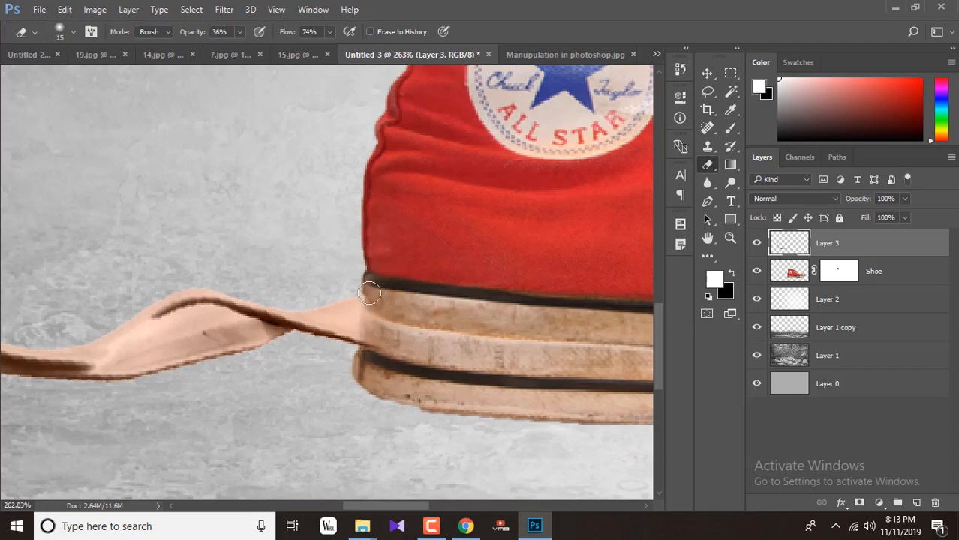
scroll(417, 310, down, 4)
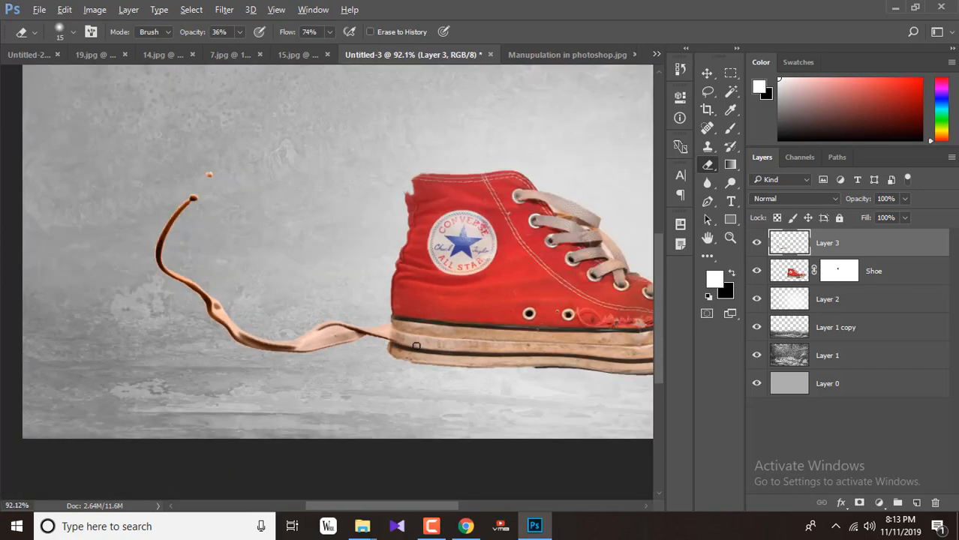
scroll(416, 345, up, 1)
scroll(416, 344, up, 2)
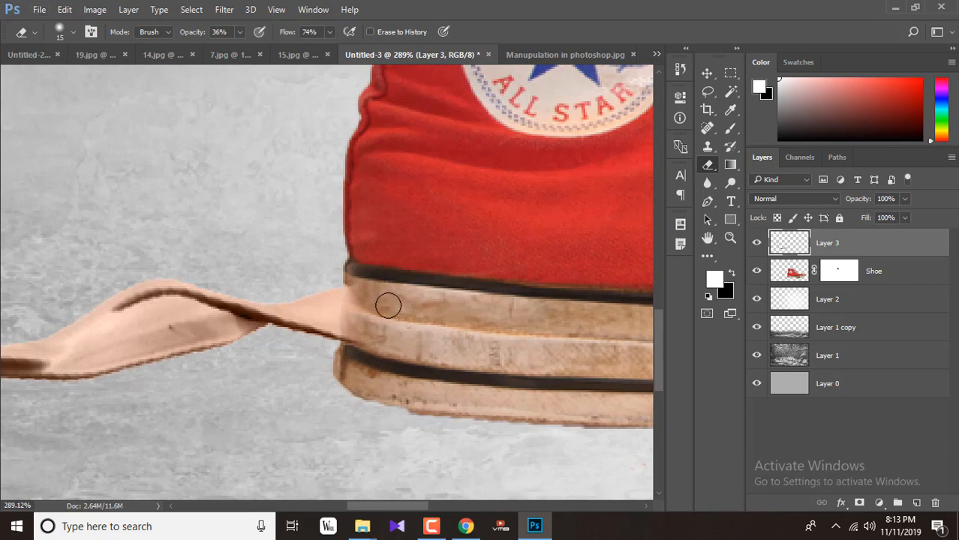
scroll(478, 326, down, 3)
scroll(479, 327, down, 4)
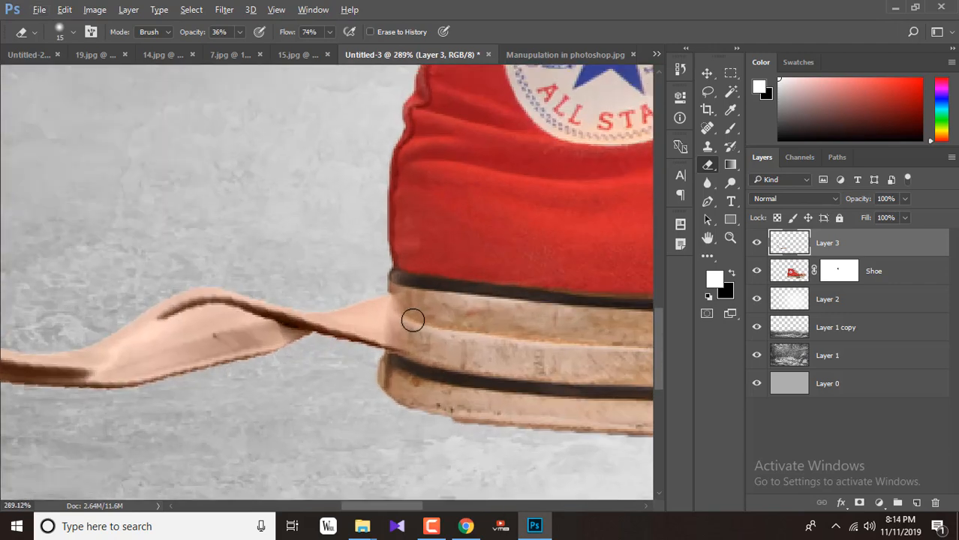
scroll(418, 331, up, 2)
Scale the splash on Layer 3 to about 101.8% and compare it with the reference Manupulation in photoshop.jpg.
key(ctrl+t)
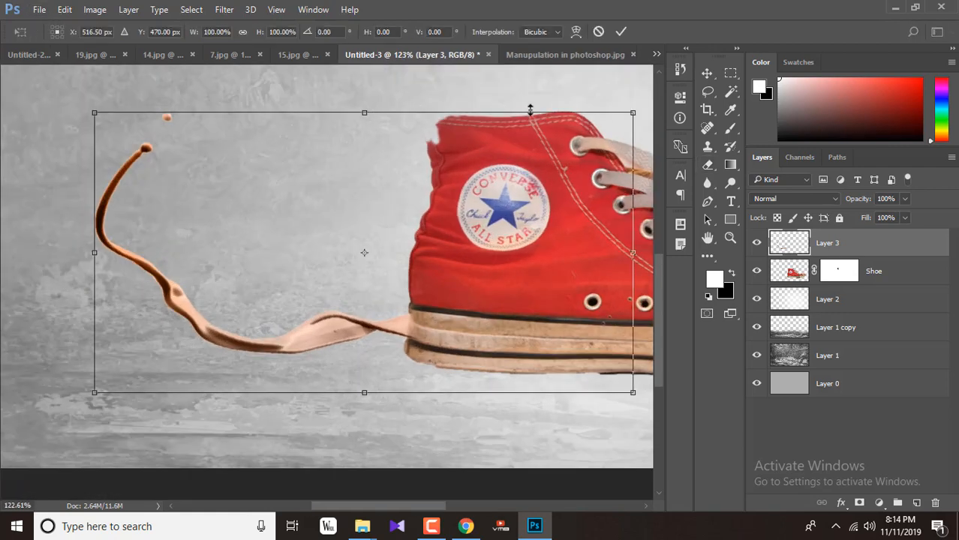
mouse_move(629, 114)
mouse_down()
mouse_move(641, 102)
mouse_move(638, 126)
mouse_up()
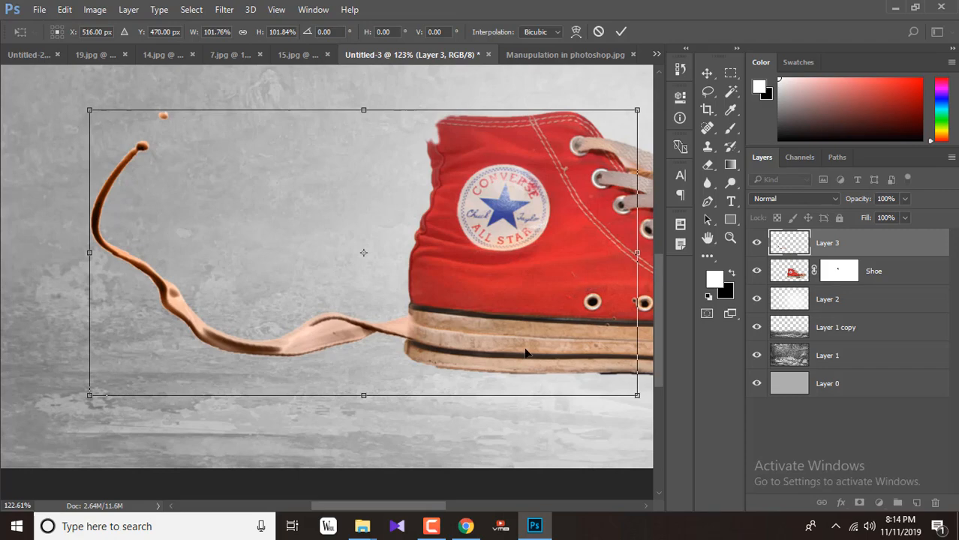
click(565, 54)
scroll(311, 384, up, 6)
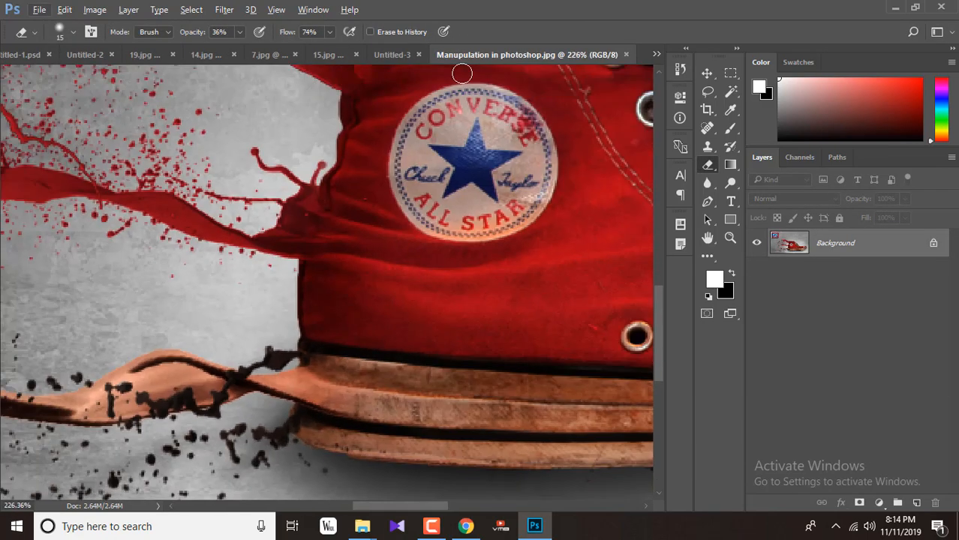
click(398, 55)
scroll(375, 211, down, 4)
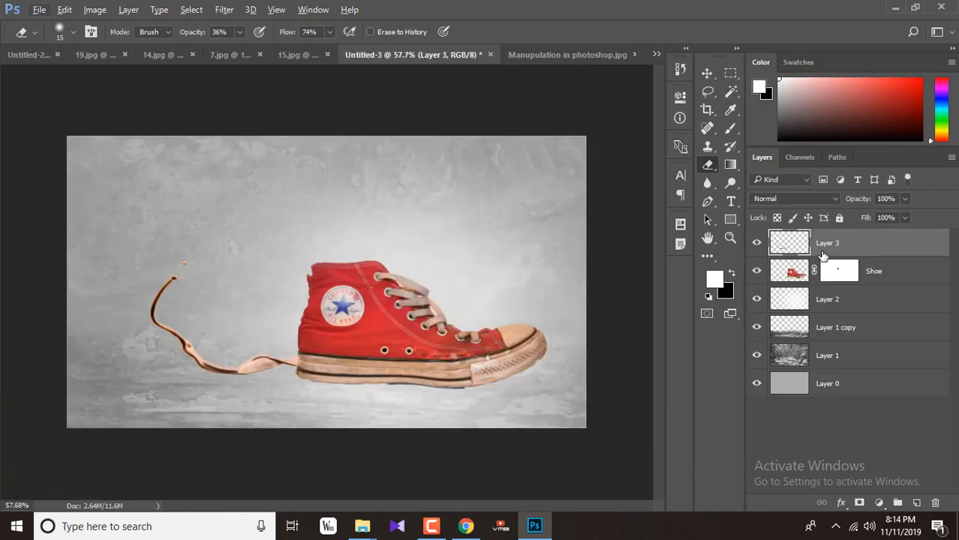
Darken the splash on Layer 3 slightly with a Curves adjustment, pulling its shadow and highlight points below the diagonal.
click(707, 73)
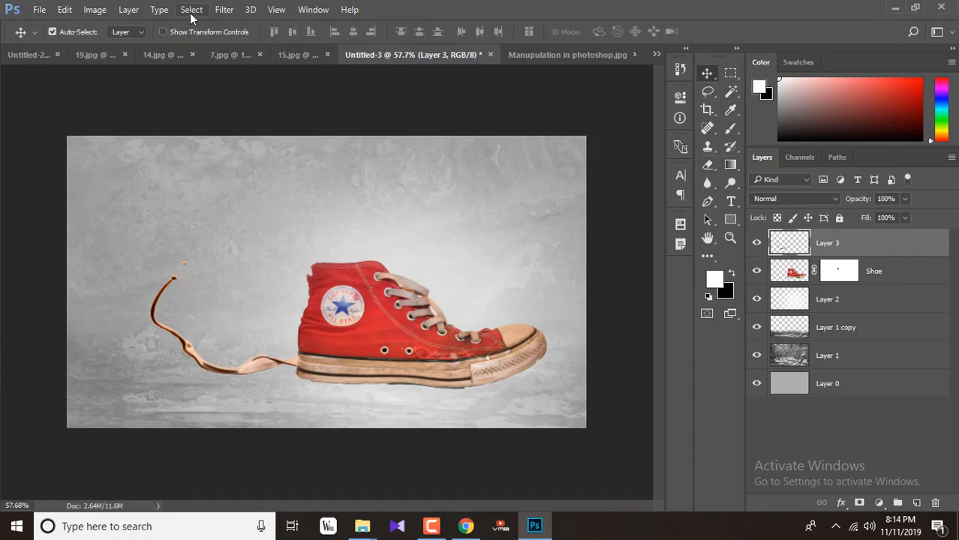
click(95, 9)
mouse_move(150, 43)
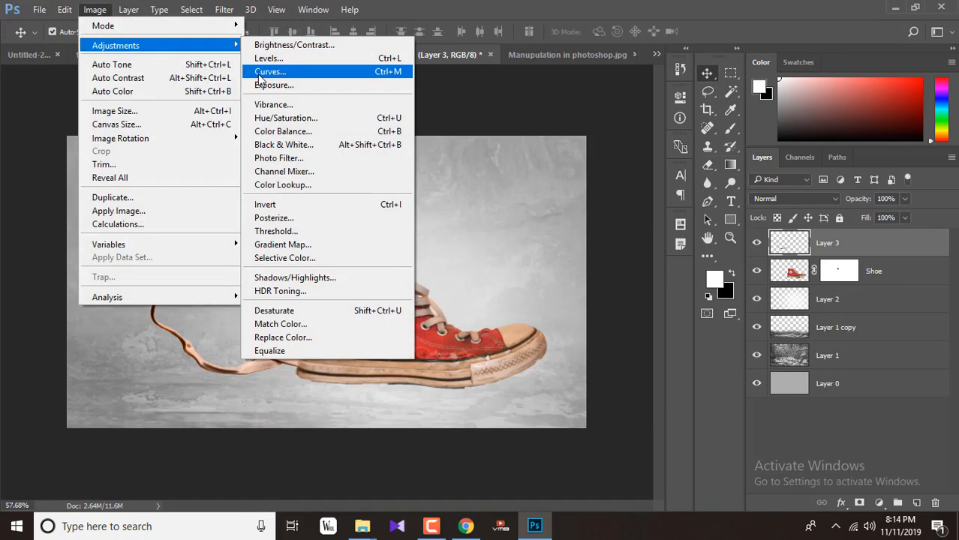
click(316, 68)
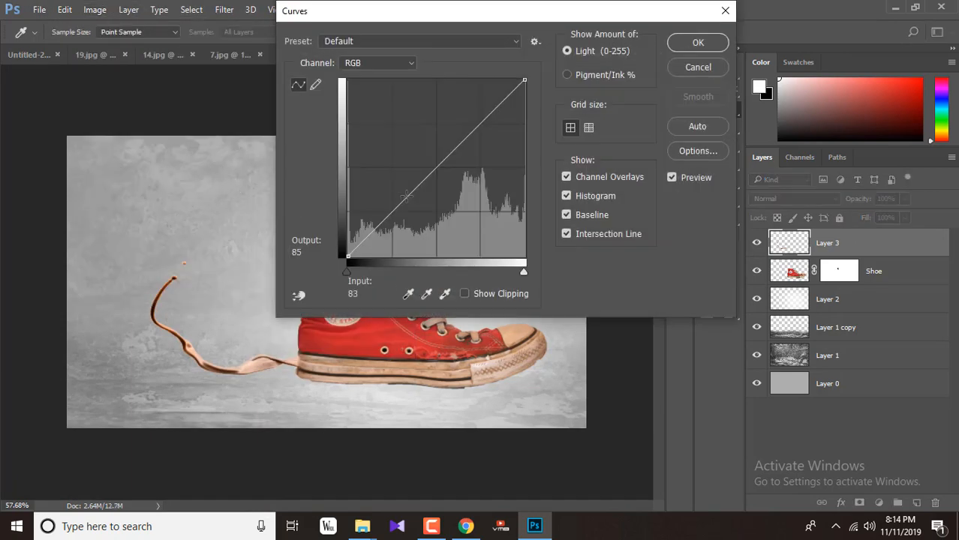
drag(406, 196, 411, 201)
drag(460, 151, 467, 150)
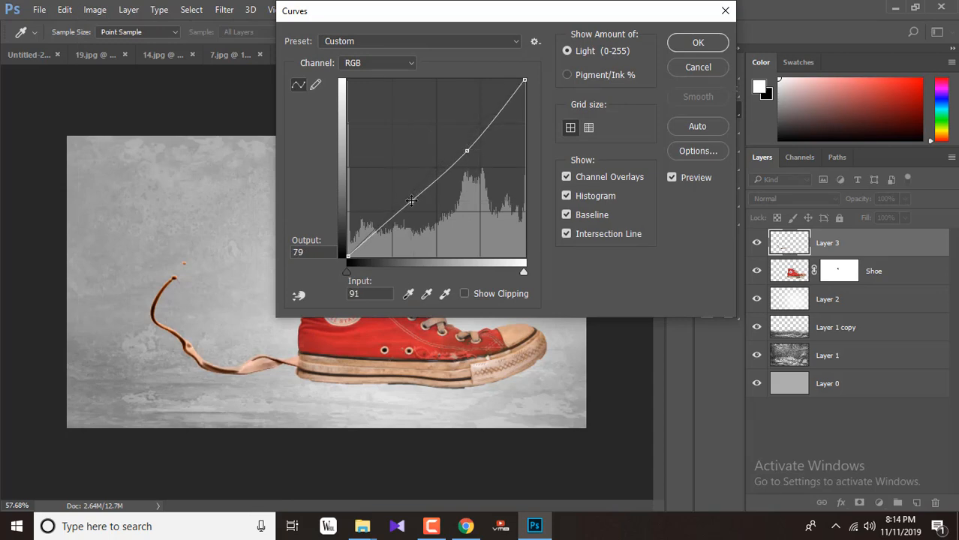
drag(411, 201, 414, 206)
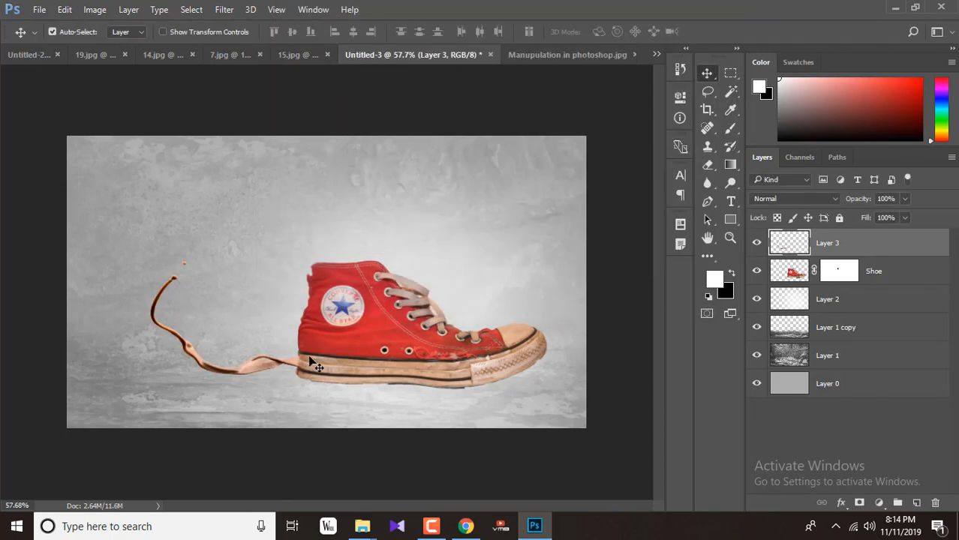
key(ctrl+0)
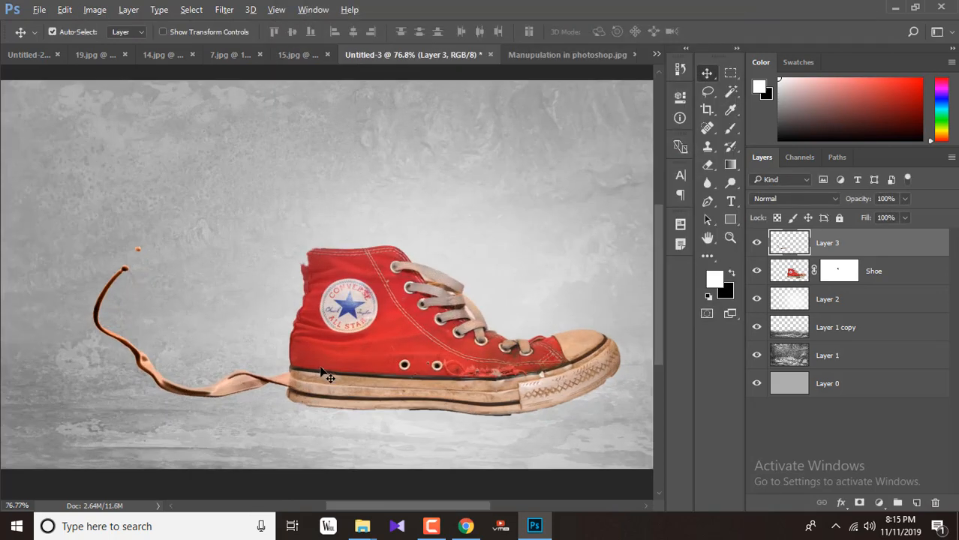
Start a Gradient Map adjustment on Layer 3 and set the gradient's starting colour stop to #a48a70.
click(95, 9)
mouse_move(120, 39)
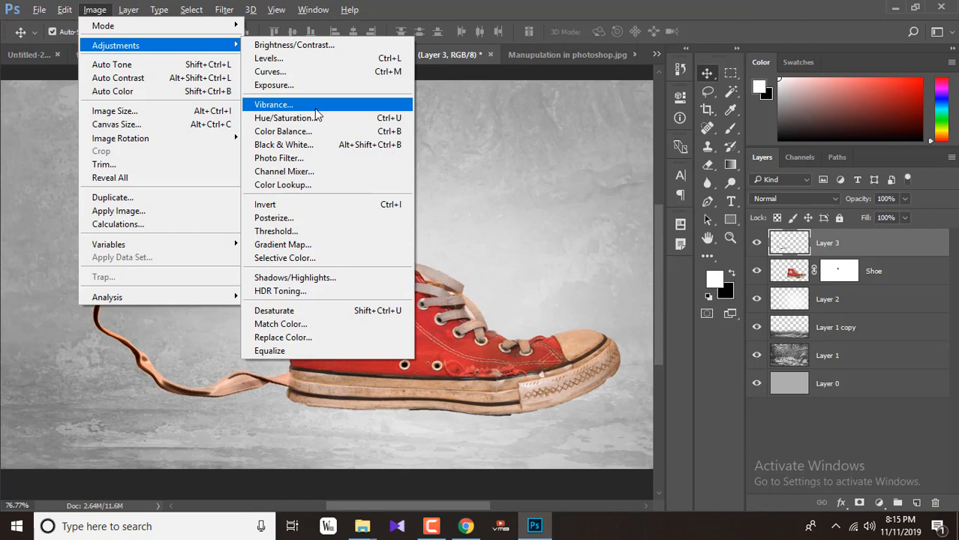
click(289, 243)
click(545, 172)
click(583, 284)
double_click(583, 284)
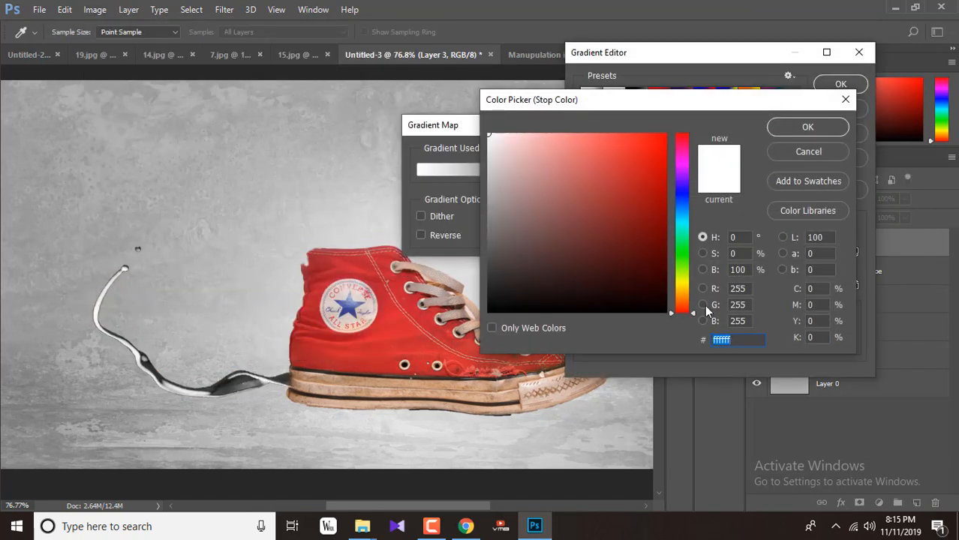
text(a48a70)
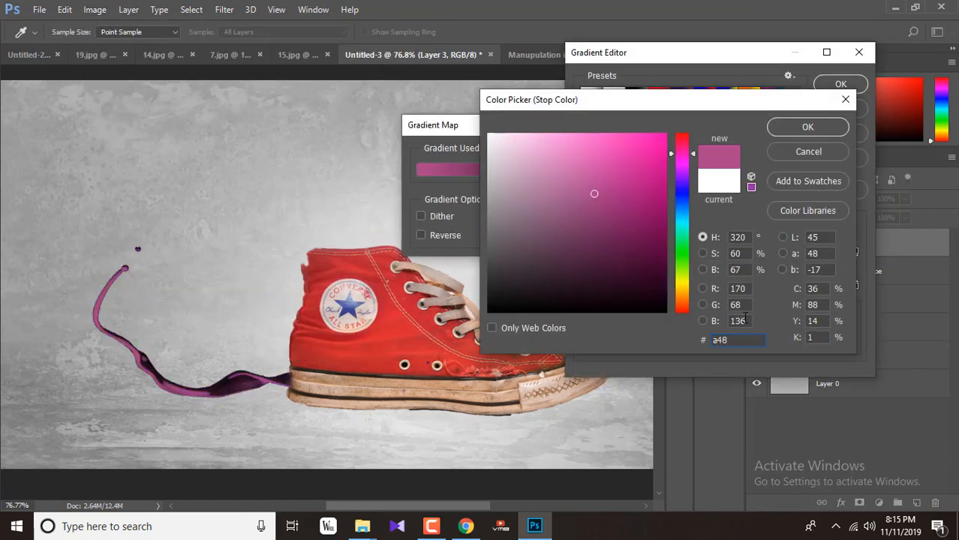
click(804, 129)
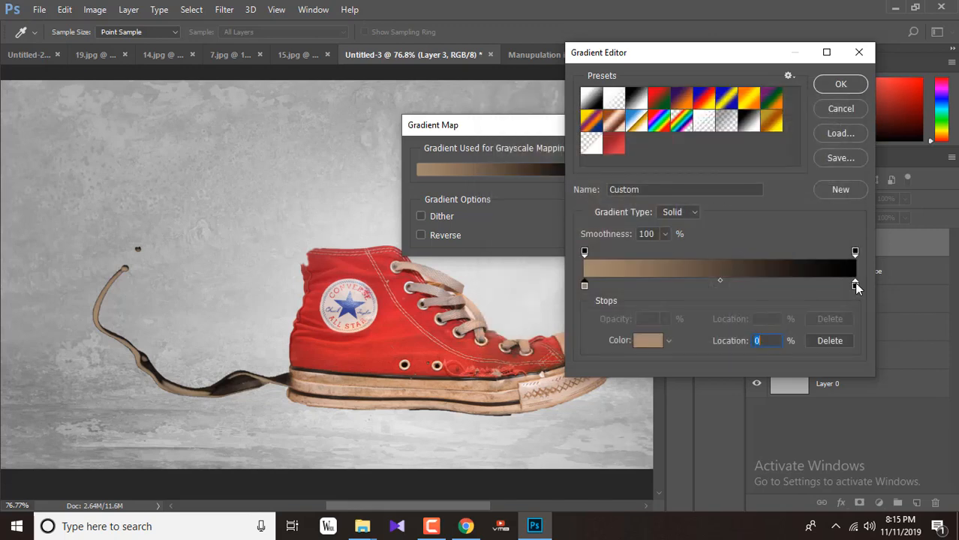
Set the Gradient Map's ending colour stop to #c8ad93 and apply the adjustment to the splash.
double_click(858, 284)
text(c8)
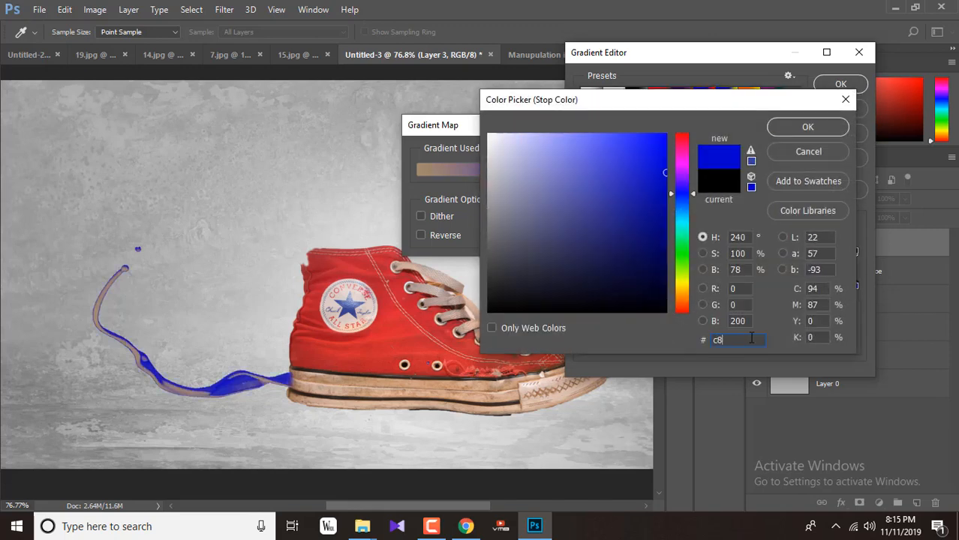
text(ad93)
click(782, 126)
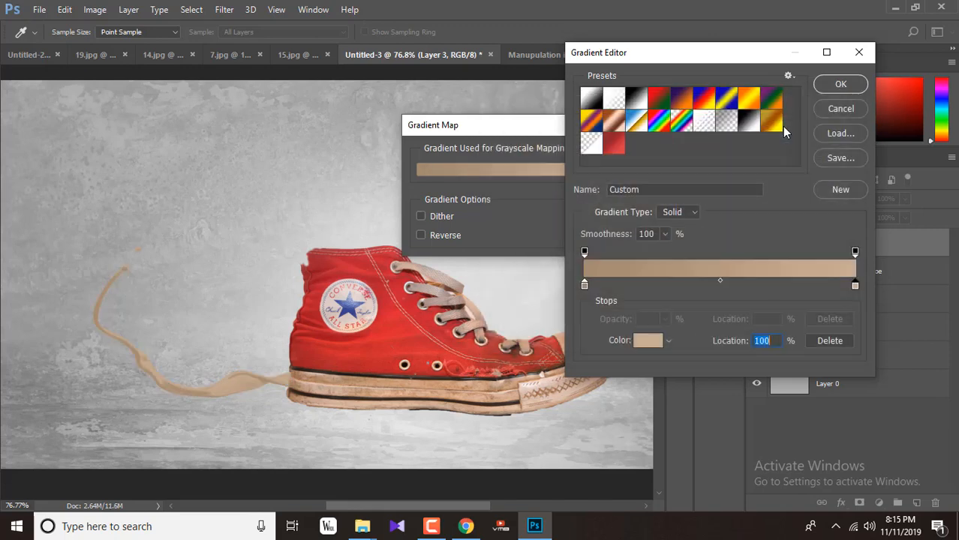
click(839, 84)
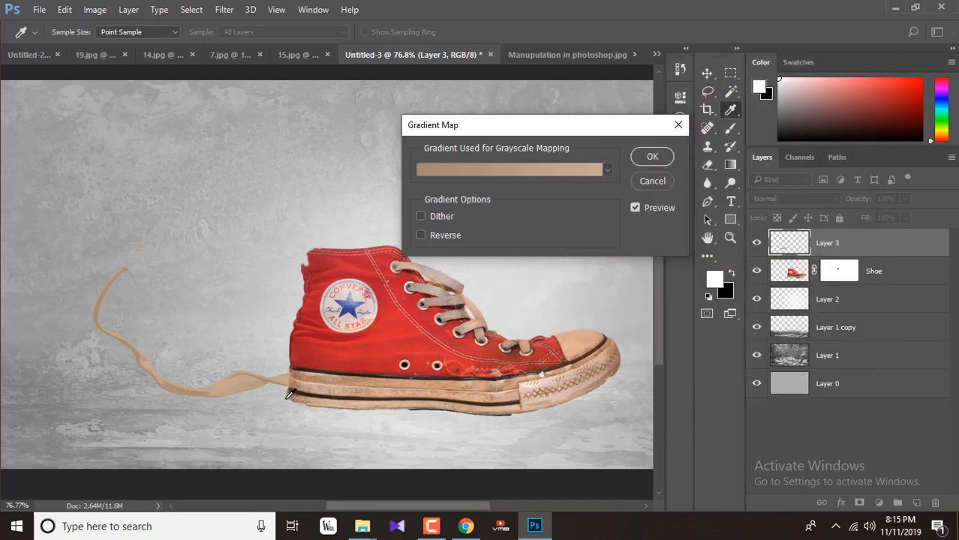
scroll(291, 394, up, 3)
scroll(290, 394, down, 2)
key(Return)
key(v)
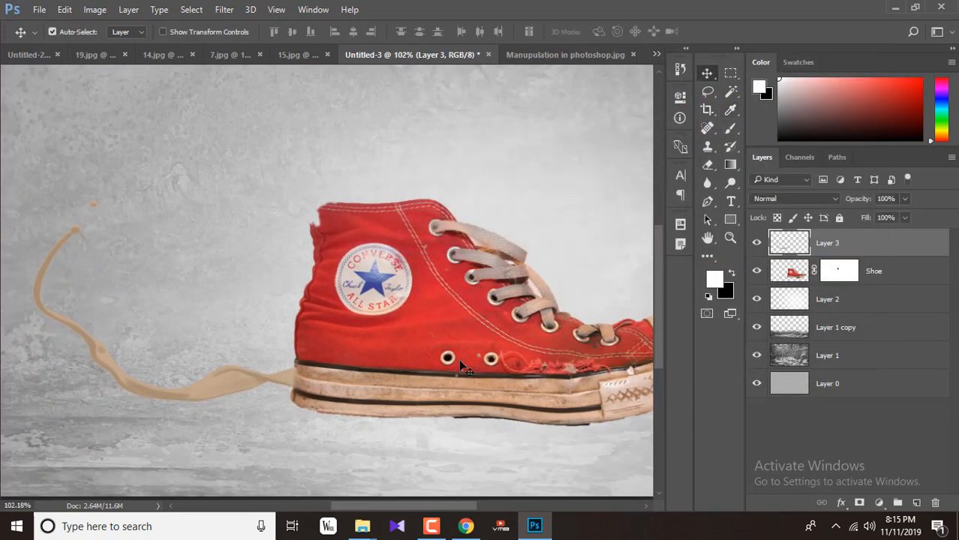
Apply a Curves adjustment to the tan splash on Layer 3, slightly lowering its shadow and highlight points.
key(ctrl)
click(95, 9)
mouse_move(117, 43)
click(330, 71)
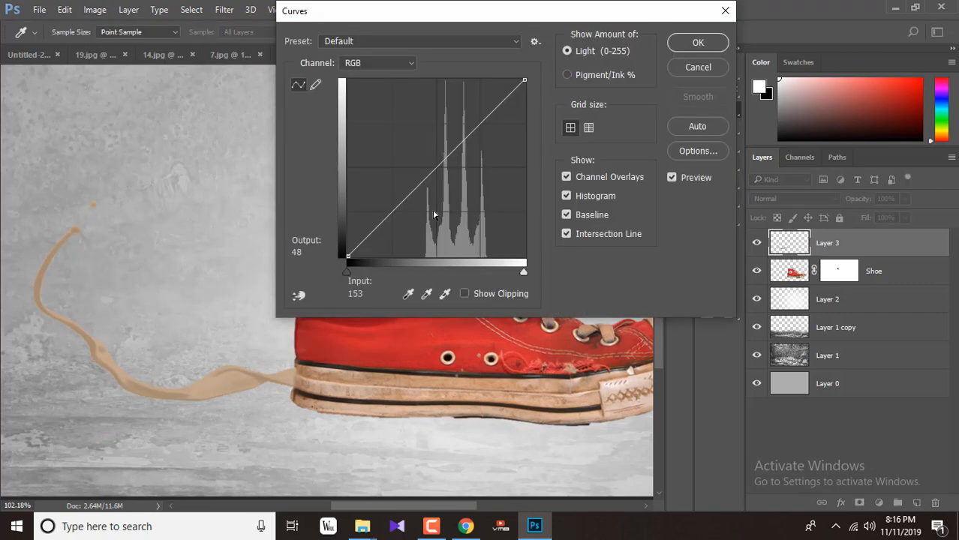
drag(433, 172, 428, 189)
drag(463, 153, 478, 148)
drag(428, 189, 421, 192)
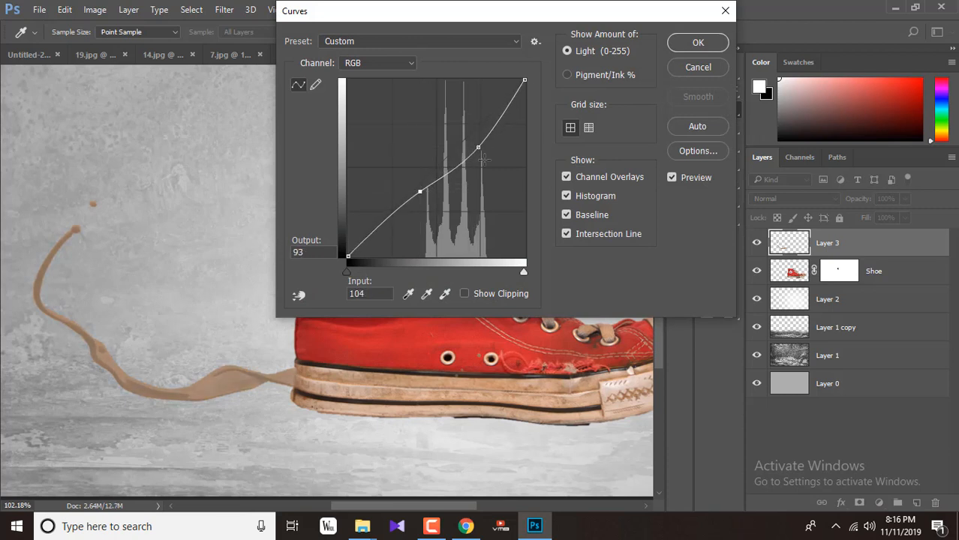
drag(478, 148, 466, 143)
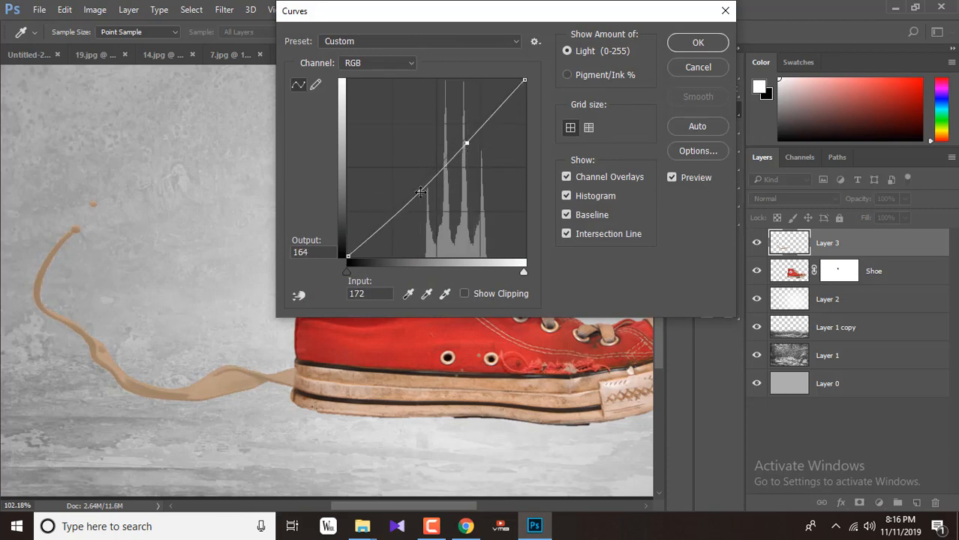
drag(420, 192, 422, 195)
drag(467, 143, 471, 143)
click(698, 43)
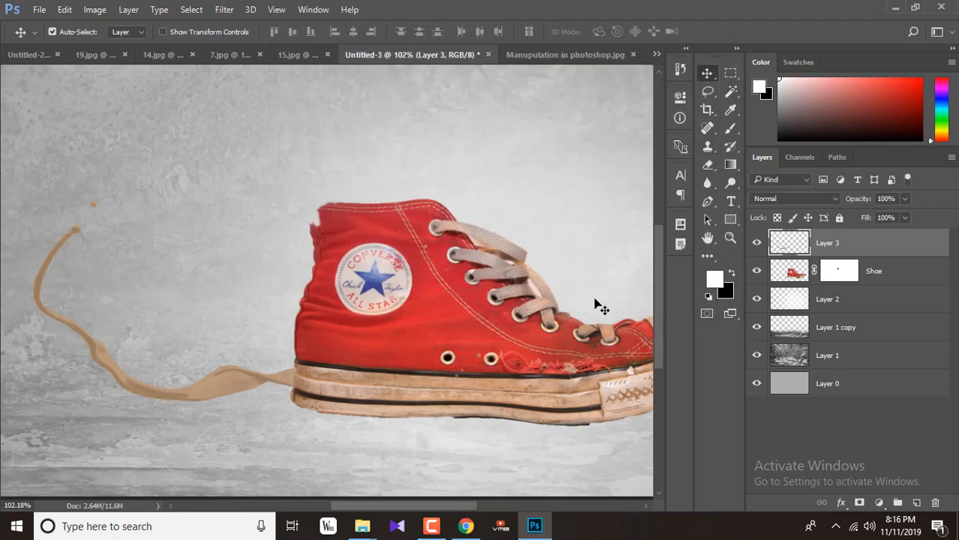
Undo the recent Curves, Gradient Map and transform changes to the splash on Layer 3.
scroll(331, 380, up, 8)
scroll(332, 380, down, 8)
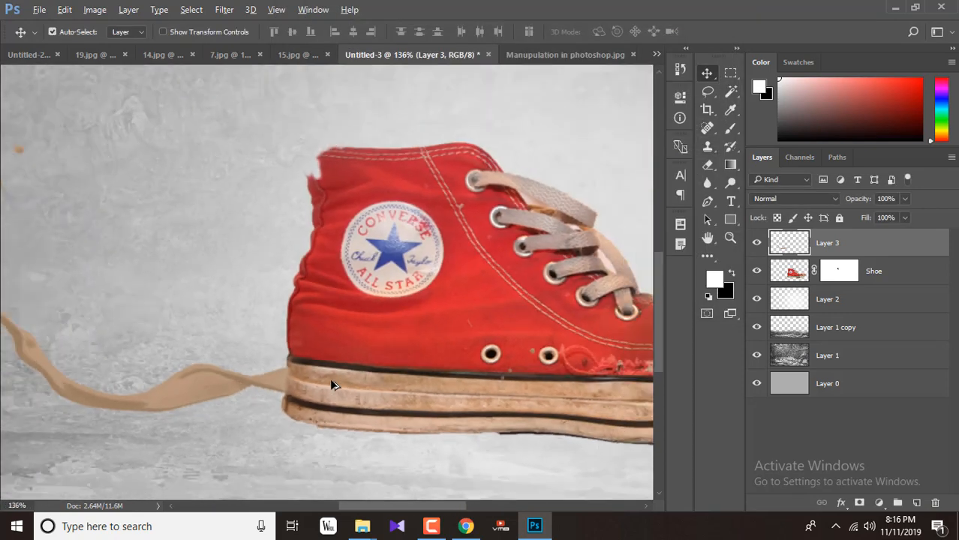
key(ctrl+z)
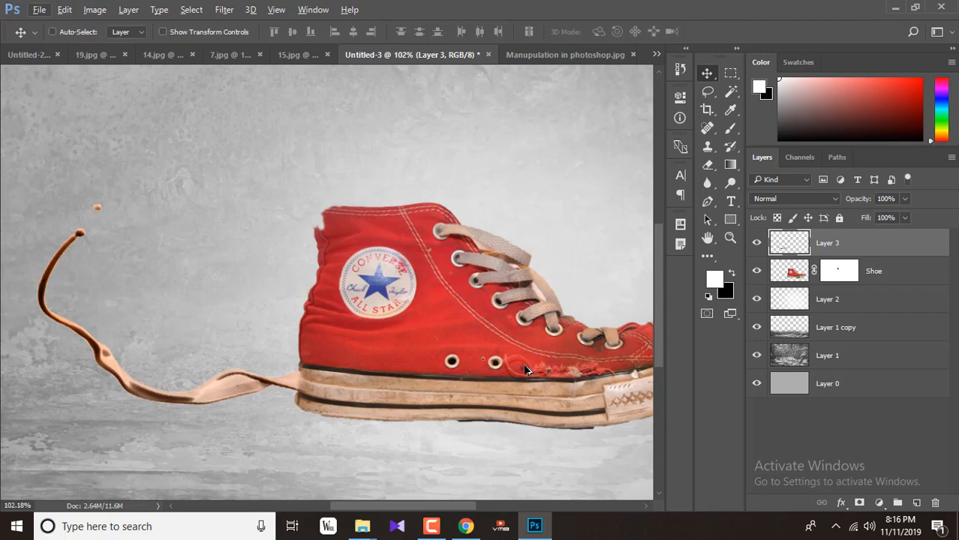
key(ctrl+z)
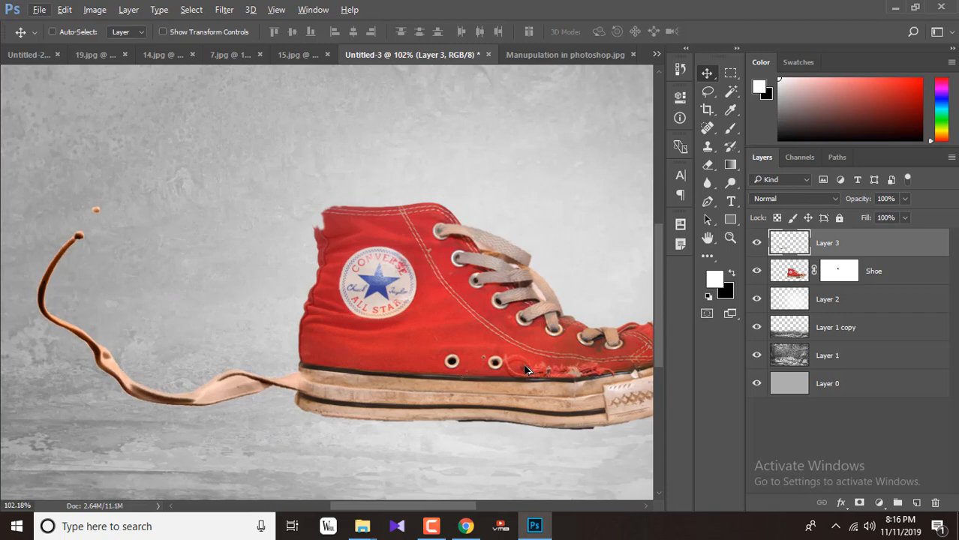
Scale the tan splash on Layer 3 to about 154% and position its end over the heel of the shoe's sole.
scroll(316, 385, up, 10)
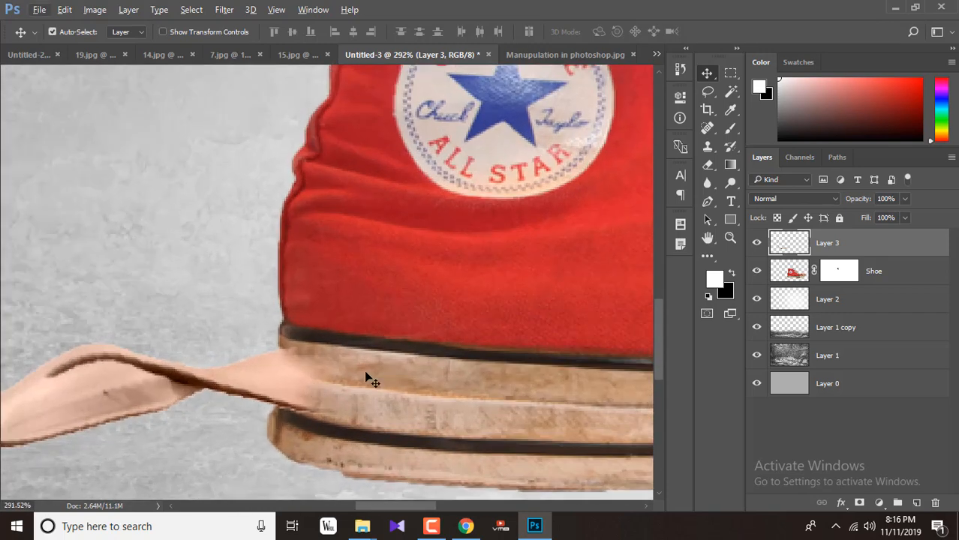
key(ctrl+t)
scroll(295, 398, down, 5)
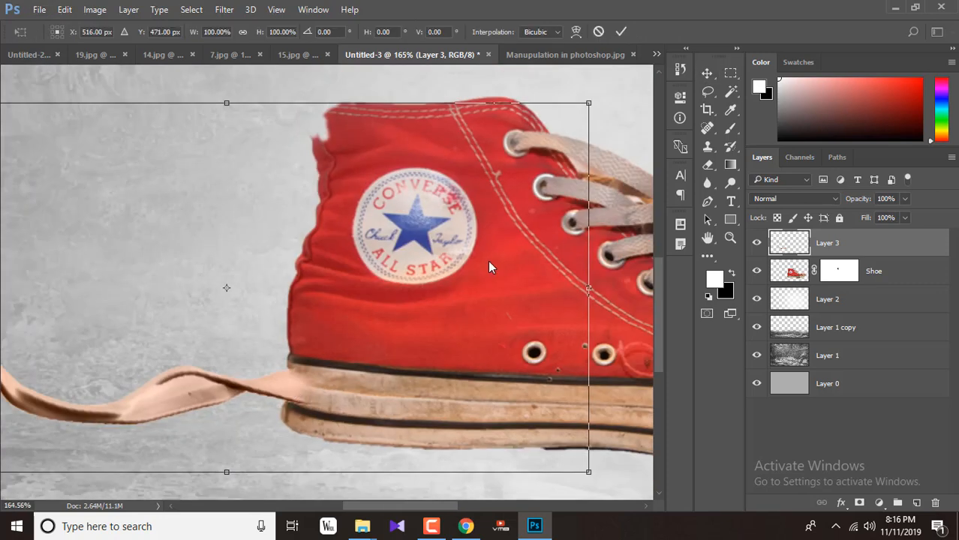
drag(590, 104, 621, 56)
scroll(488, 293, down, 12)
scroll(354, 391, up, 8)
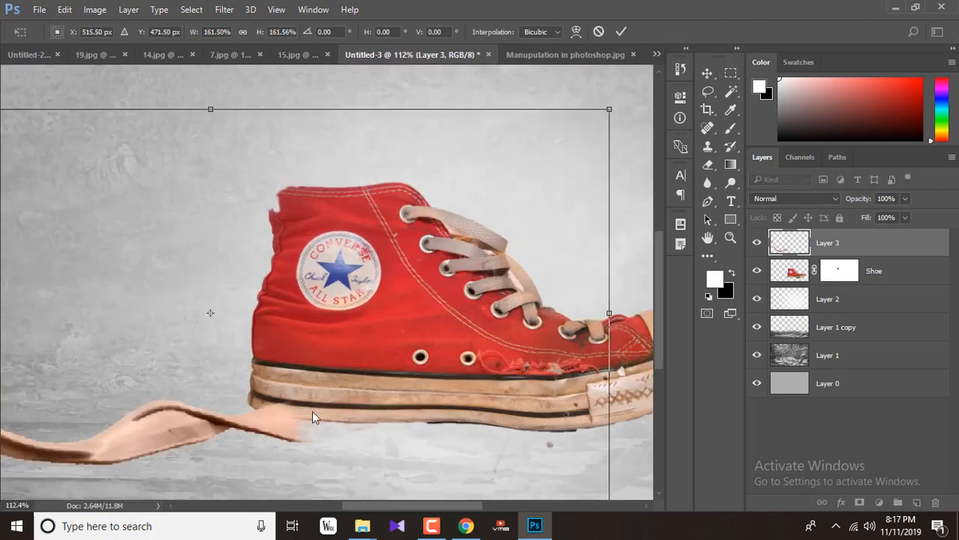
drag(258, 430, 249, 384)
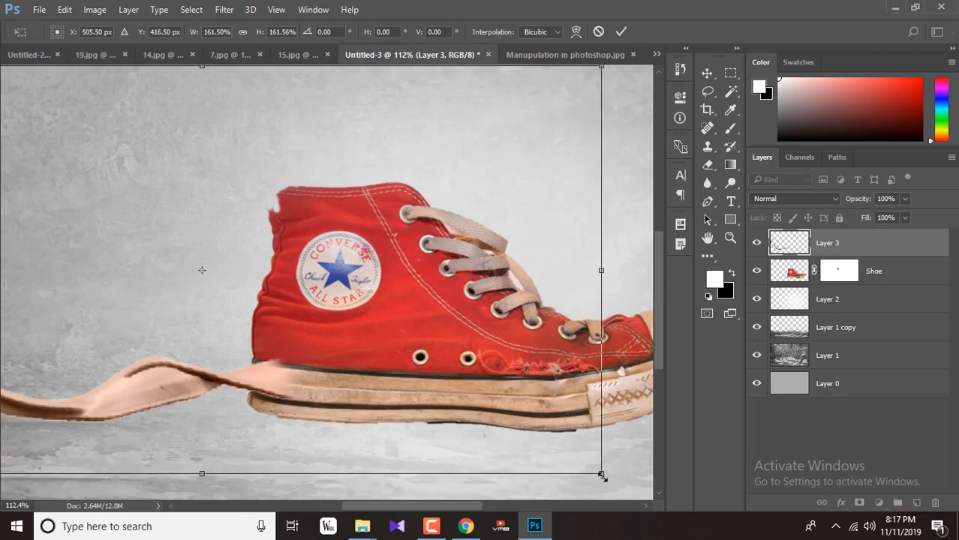
drag(602, 475, 584, 466)
drag(261, 380, 274, 393)
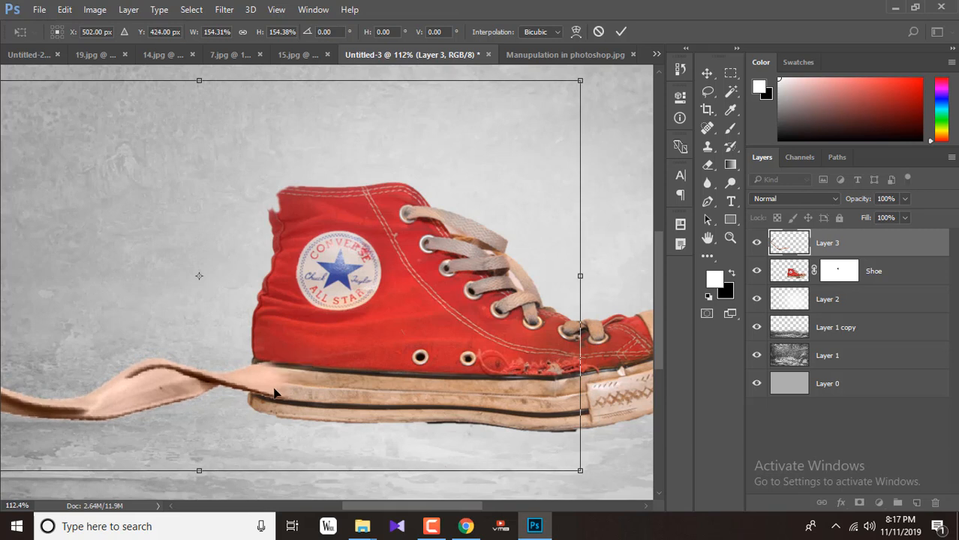
click(621, 31)
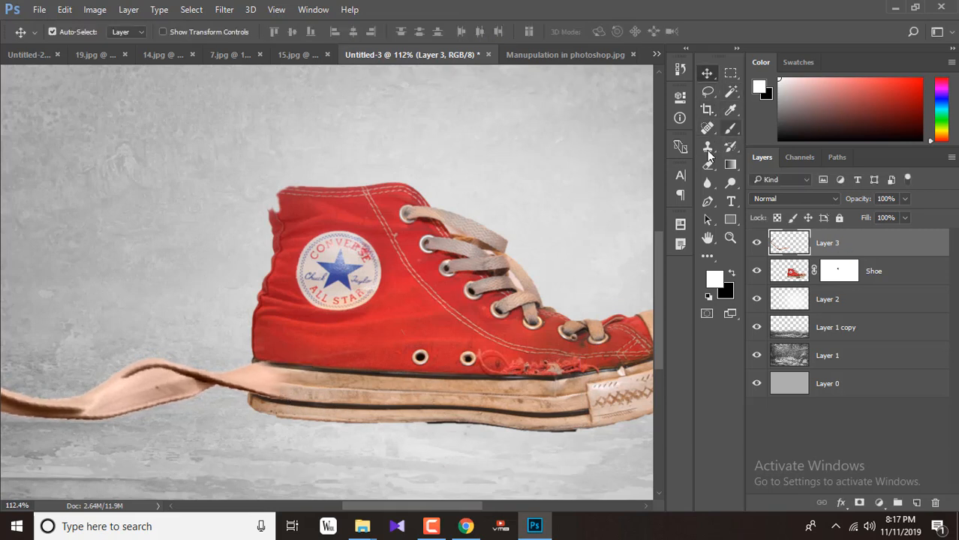
Soften the tan splash's end where it overlaps the sole, using the Eraser at 17% opacity.
click(709, 166)
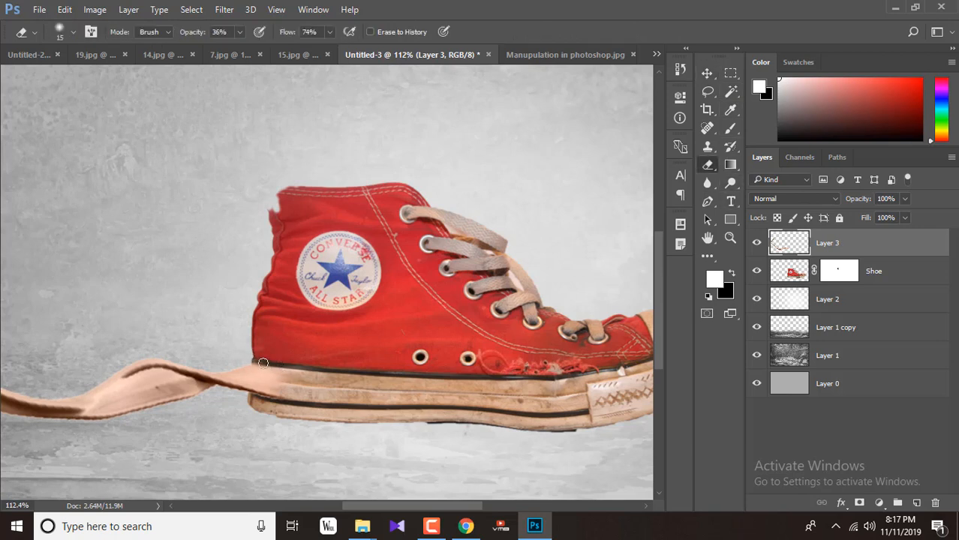
click(240, 33)
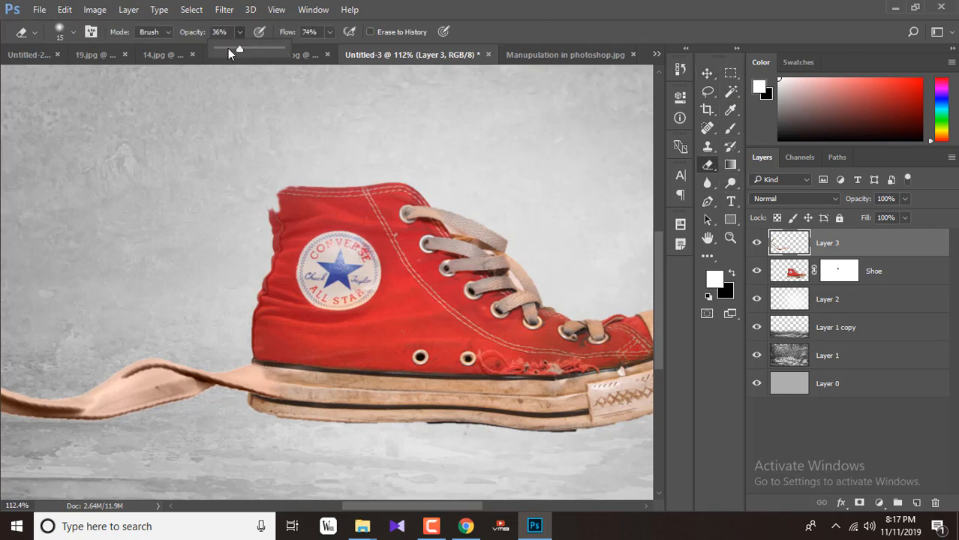
click(253, 368)
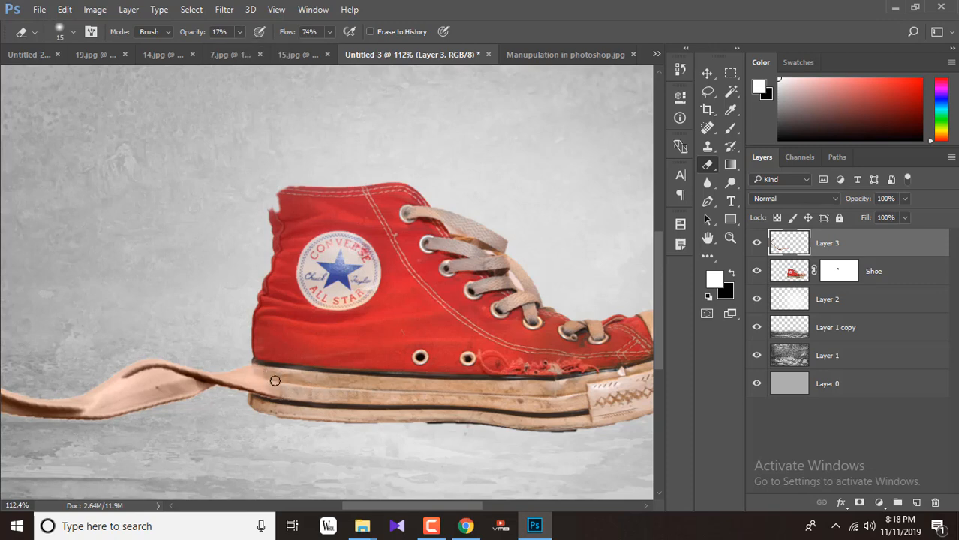
scroll(310, 399, up, 4)
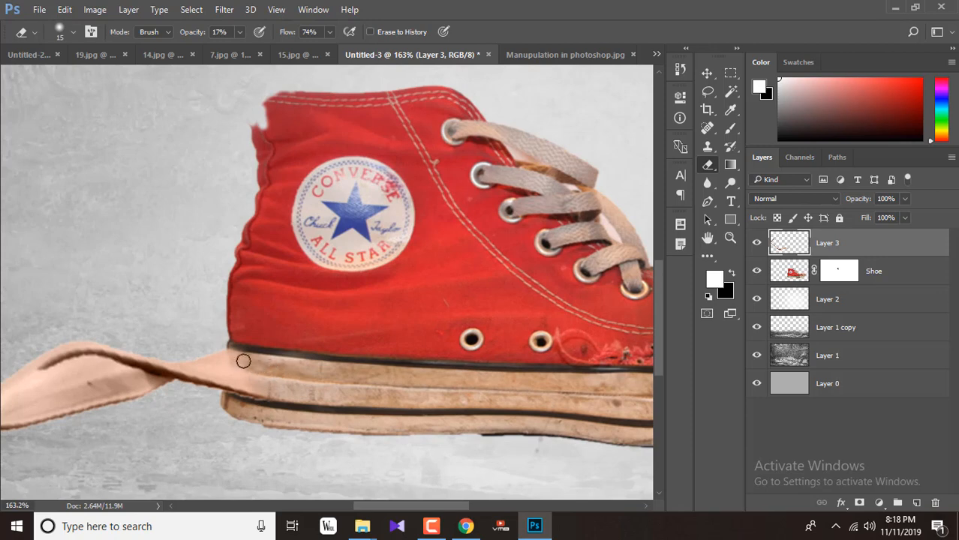
key(ctrl+0)
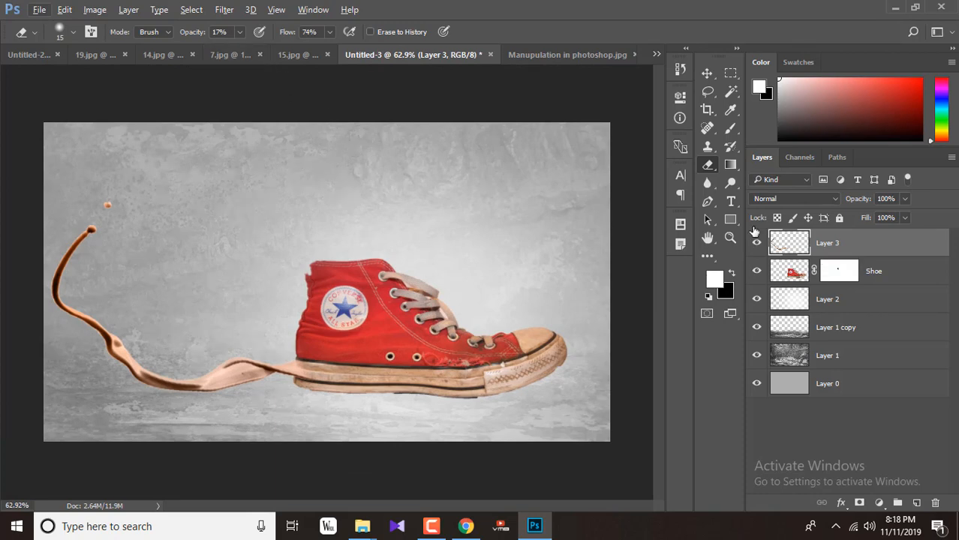
Bring the green splash from 19.jpg into the Untitled-3 shoe composition.
key(v)
click(299, 51)
click(169, 55)
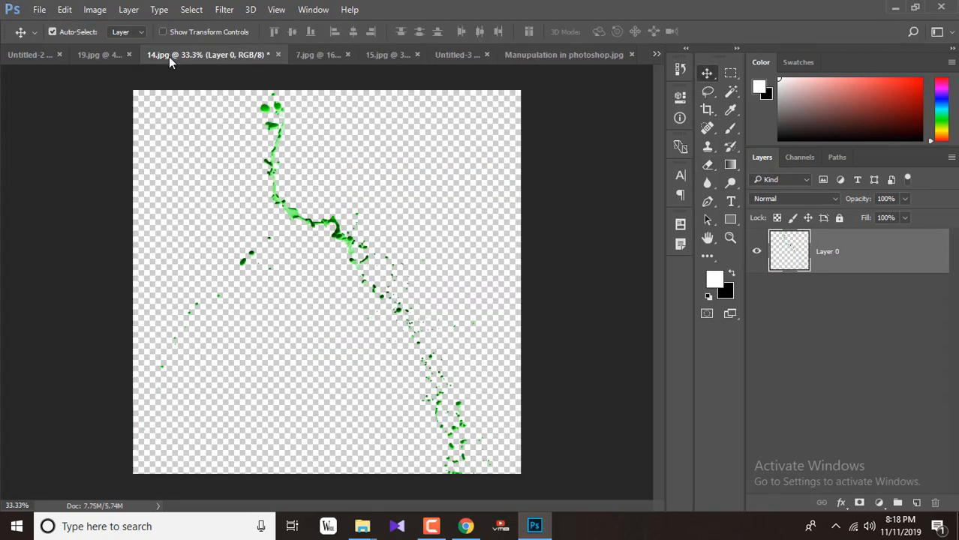
click(97, 55)
drag(473, 311, 355, 341)
Scale the green splash to about 29% with its thick end overlapping the shoe's heel and round logo.
key(ctrl+t)
drag(477, 413, 309, 315)
scroll(334, 338, up, 3)
scroll(337, 339, up, 2)
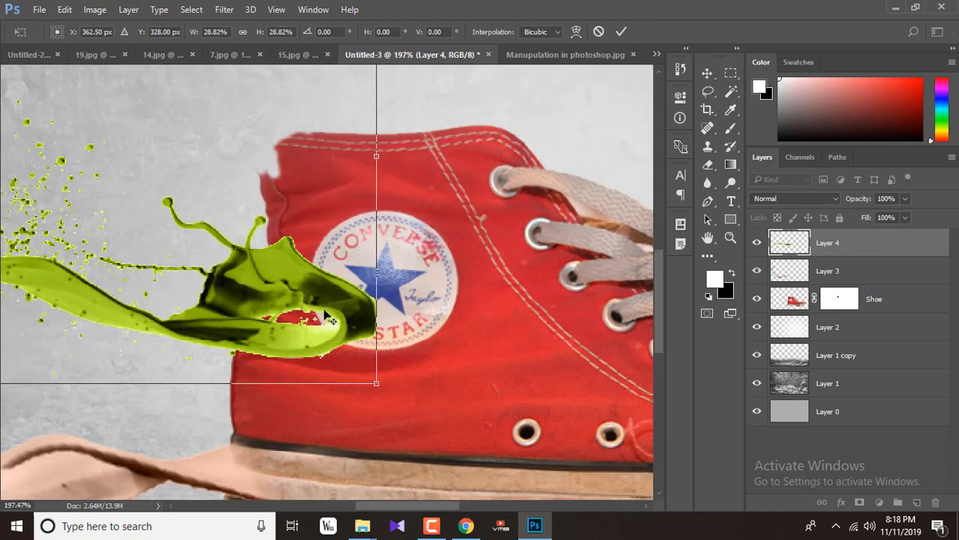
key(alt+space)
key(Escape)
click(620, 31)
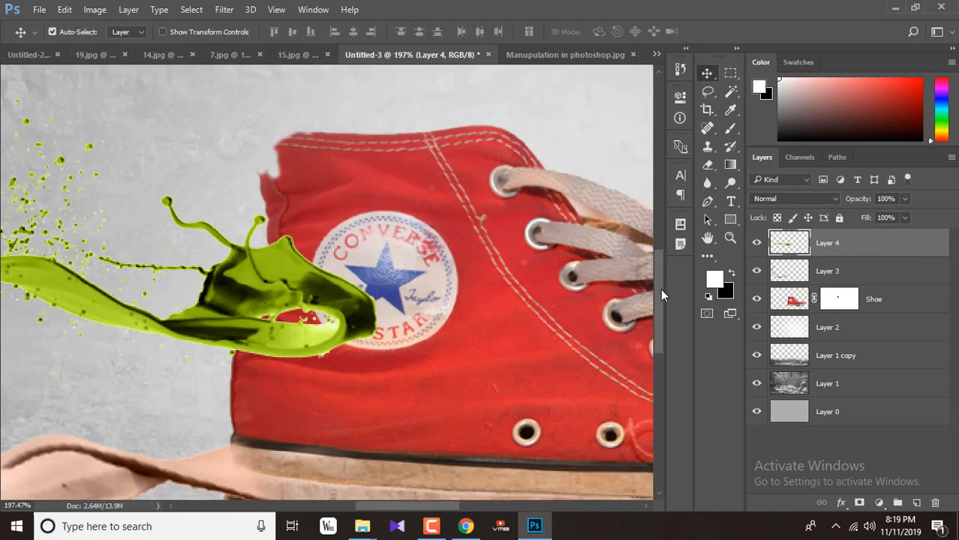
Add a layer mask to Layer 4 and start fading the splash's end over the logo with the Eraser at 17% opacity.
click(860, 503)
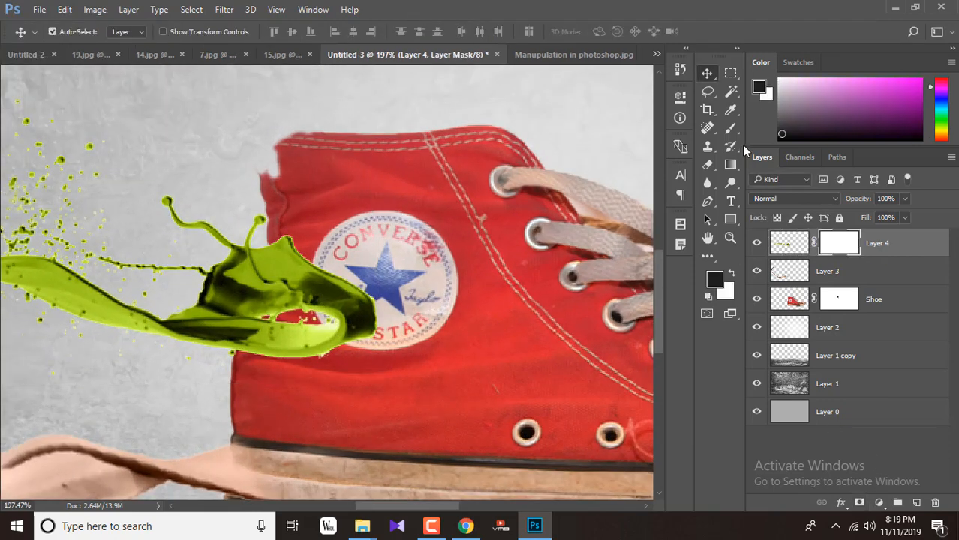
click(708, 165)
key(x)
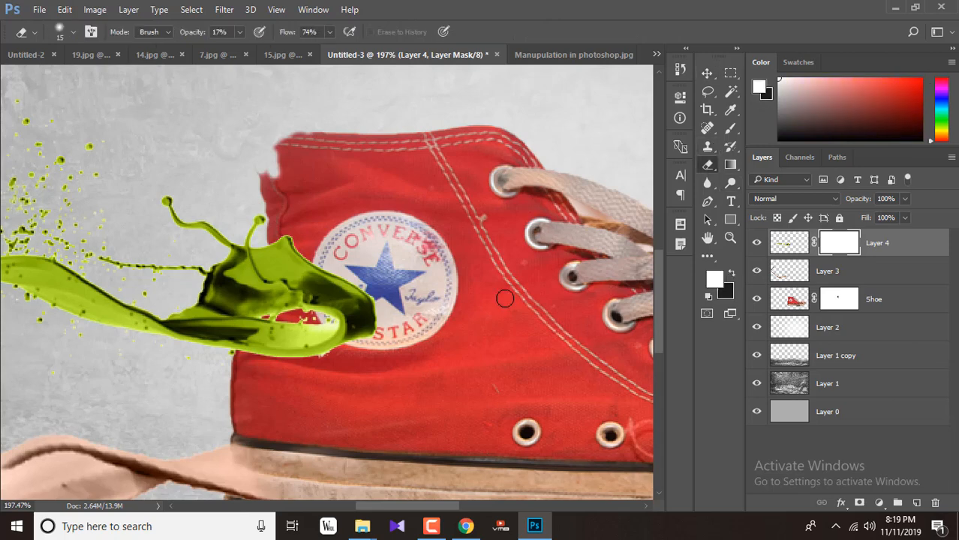
mouse_move(379, 328)
mouse_down()
mouse_move(343, 280)
mouse_move(367, 307)
mouse_move(343, 265)
mouse_move(348, 293)
mouse_move(322, 318)
mouse_move(338, 324)
mouse_move(324, 363)
mouse_up()
Mask the green splash off the logo and blend it into the heel, using the Eraser at 50% opacity and size 40.
click(238, 31)
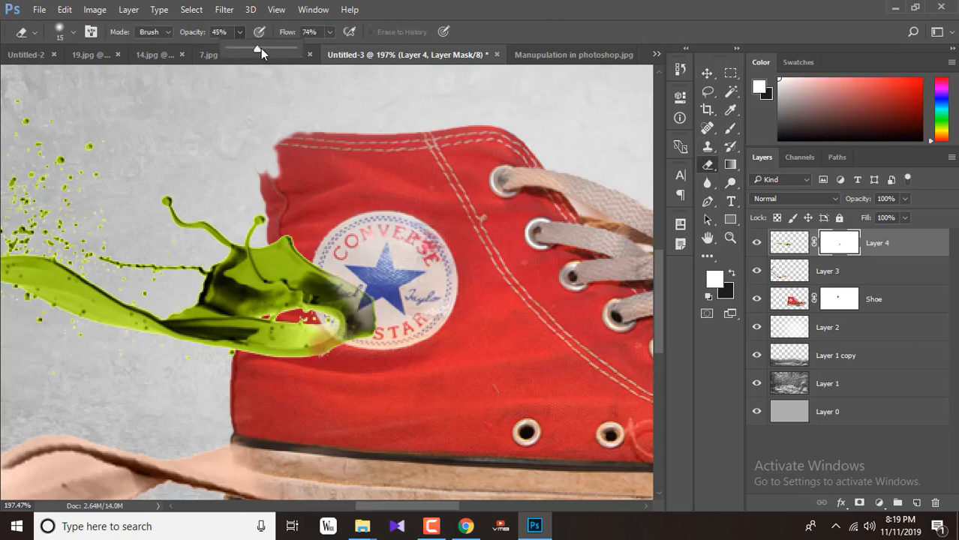
click(321, 289)
key(bracketright)
key(bracketright)
key(bracketright)
key(bracketright)
key(bracketright)
mouse_move(321, 255)
mouse_down()
mouse_move(389, 312)
mouse_move(287, 356)
mouse_move(262, 330)
mouse_move(319, 286)
mouse_move(300, 241)
mouse_move(319, 224)
mouse_move(300, 343)
mouse_move(253, 353)
mouse_move(285, 380)
mouse_move(257, 369)
mouse_move(274, 356)
mouse_move(242, 300)
mouse_move(293, 259)
mouse_move(290, 280)
mouse_up()
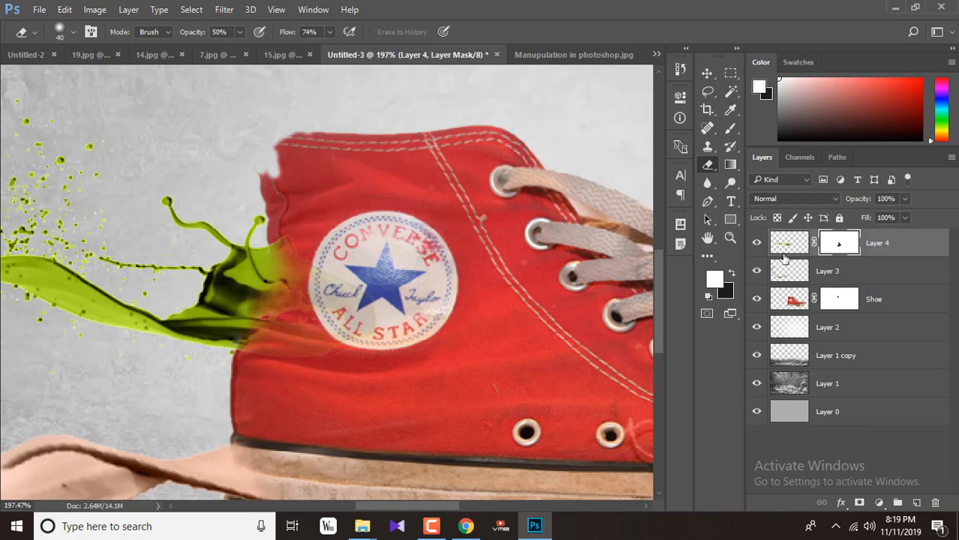
scroll(273, 306, down, 3)
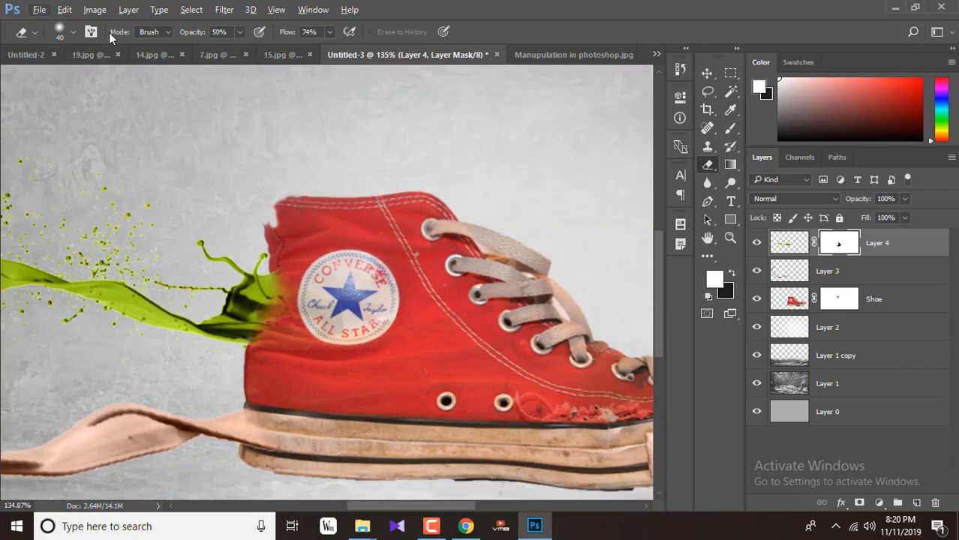
click(95, 10)
mouse_move(157, 43)
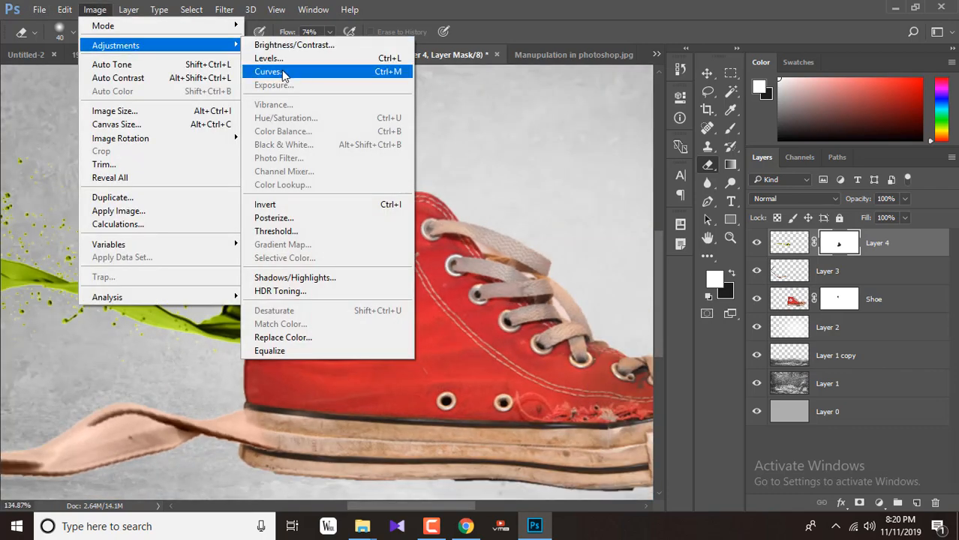
click(285, 73)
drag(429, 203, 425, 192)
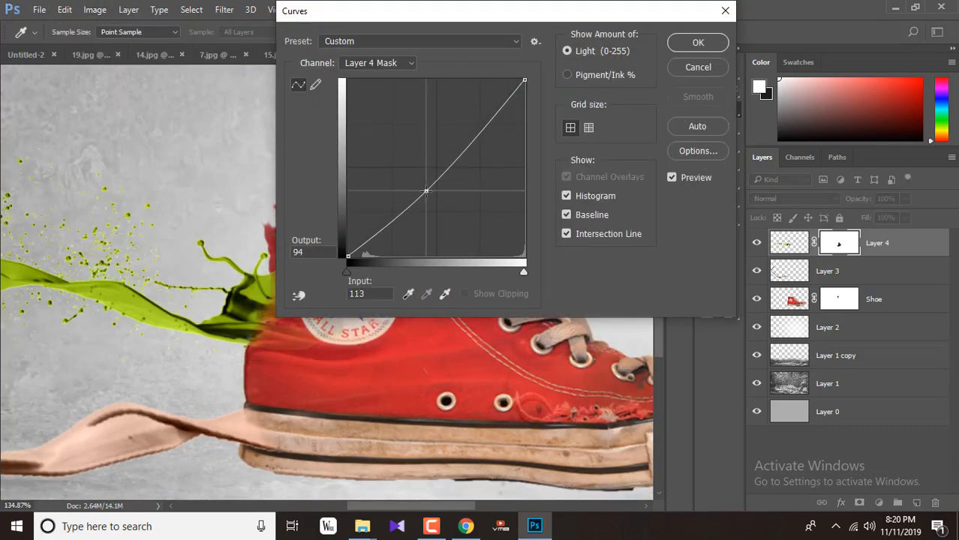
click(697, 67)
Apply a Curves adjustment to the green splash on Layer 4, slightly lowering its darker midtones.
click(94, 10)
mouse_move(97, 43)
click(285, 69)
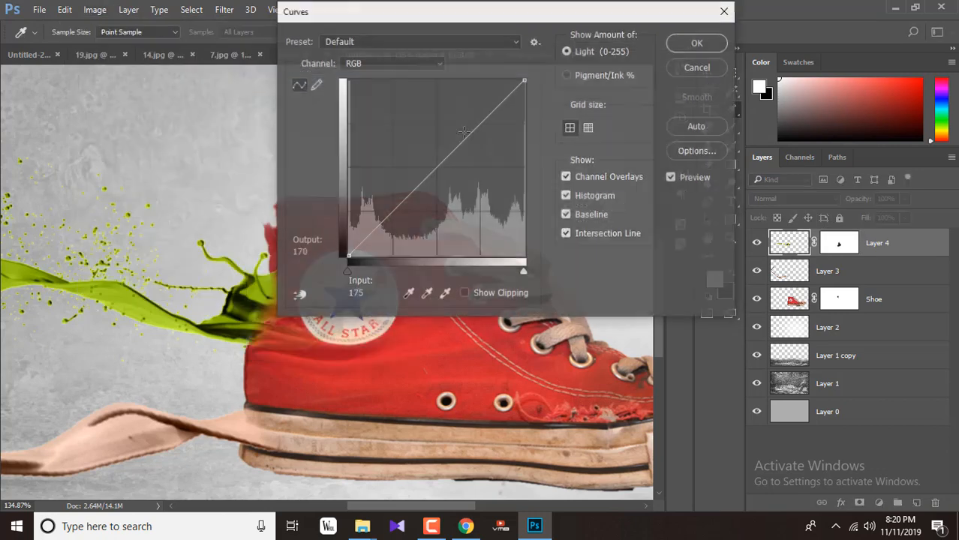
drag(414, 191, 416, 204)
click(697, 44)
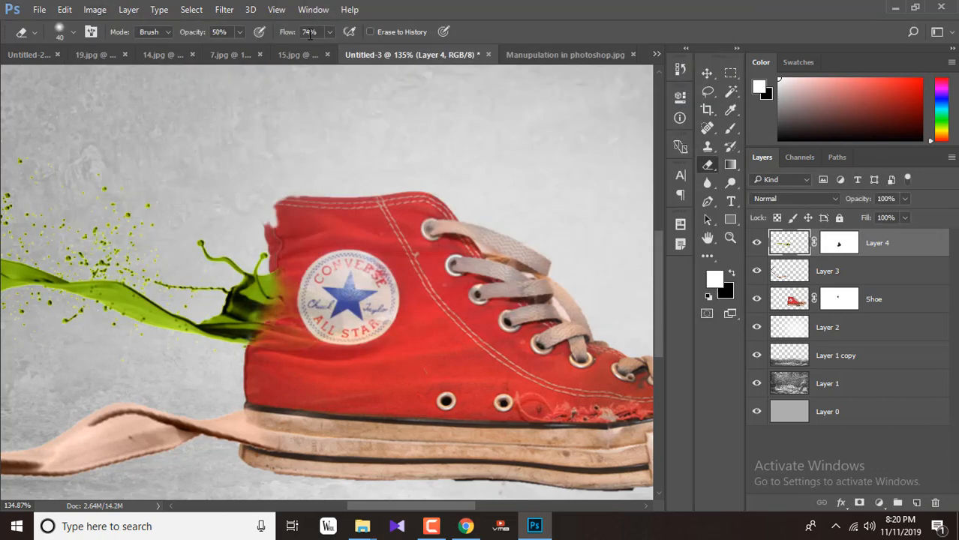
Start a Gradient Map adjustment on Layer 4 and set the gradient's starting colour stop to #8c232e.
click(108, 14)
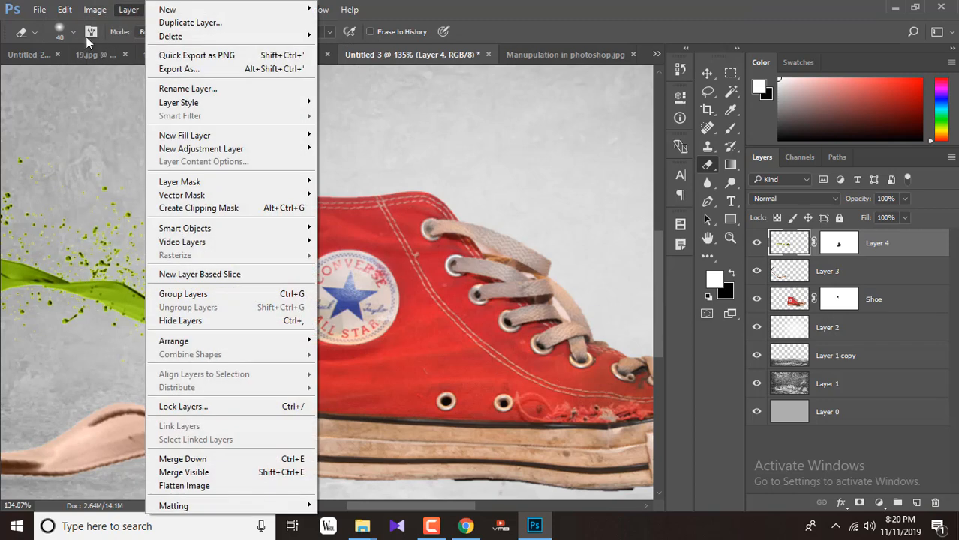
mouse_move(133, 48)
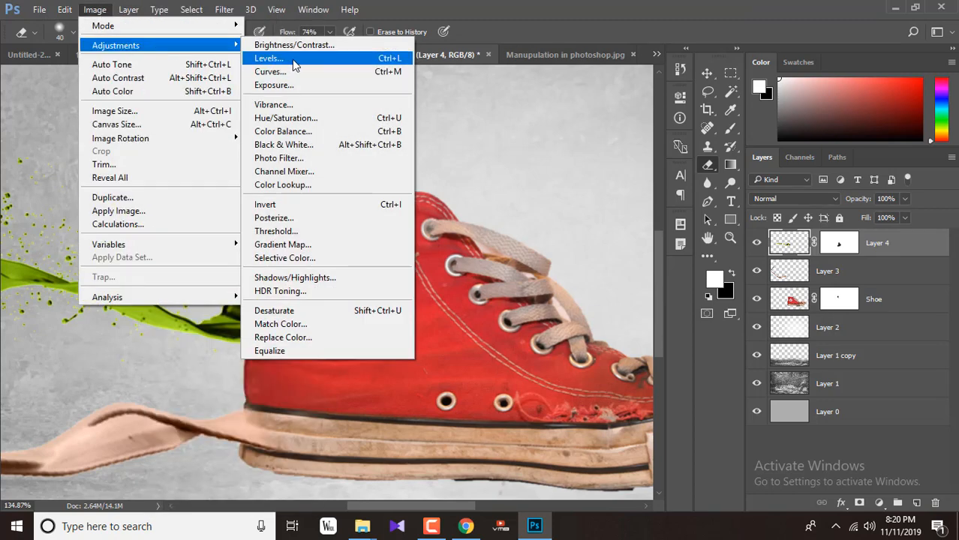
click(284, 245)
click(460, 176)
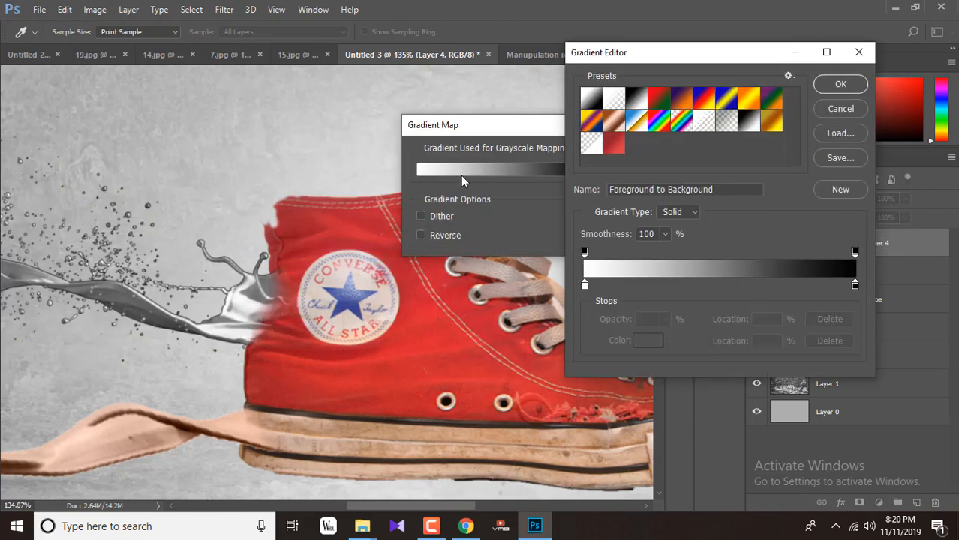
click(585, 284)
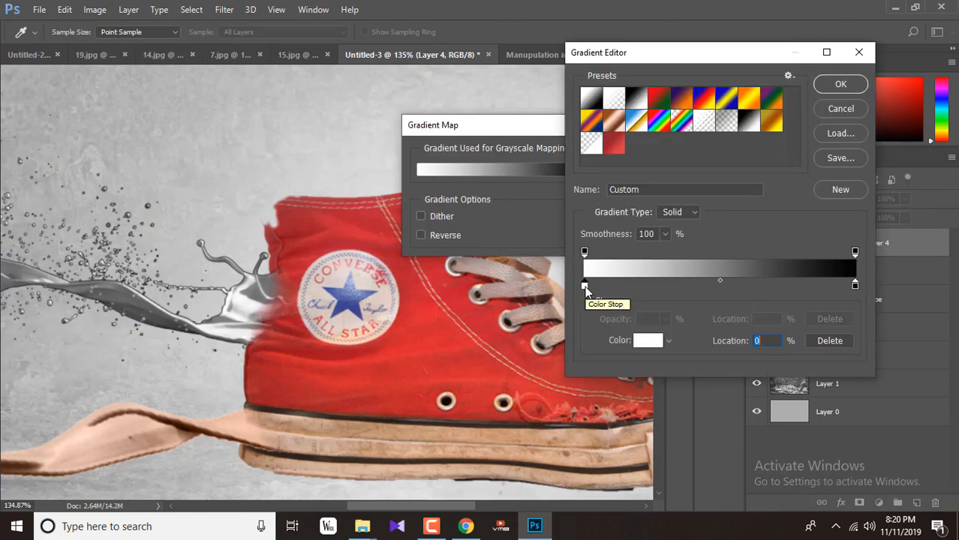
double_click(586, 288)
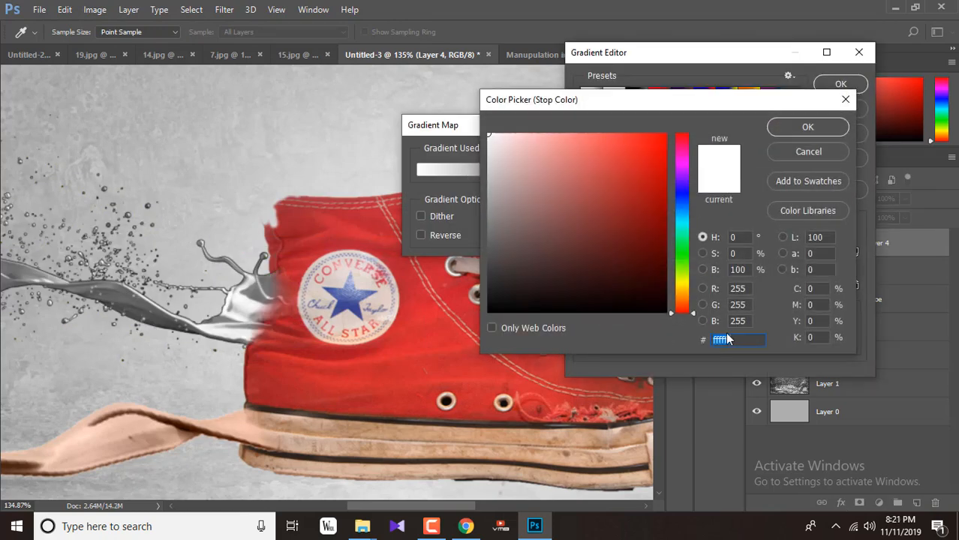
text(8c23)
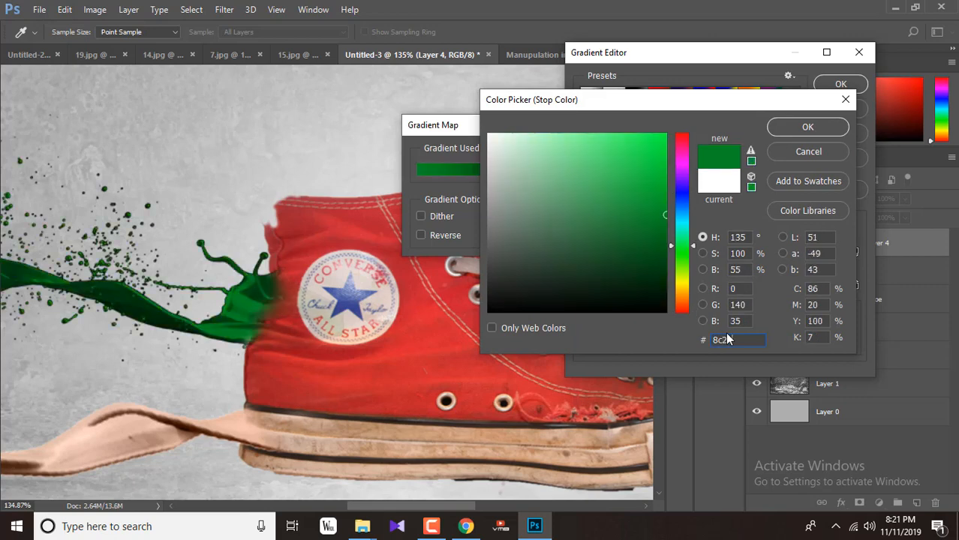
text(2e)
click(808, 129)
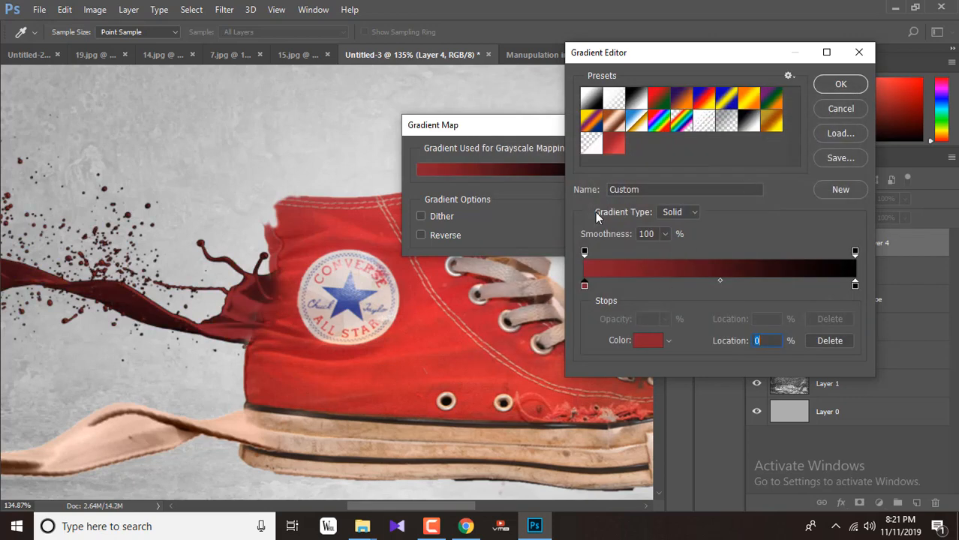
Set the Gradient Map's ending colour stop to #dc3f47 and apply the adjustment to the heel splash.
double_click(857, 286)
text(dc)
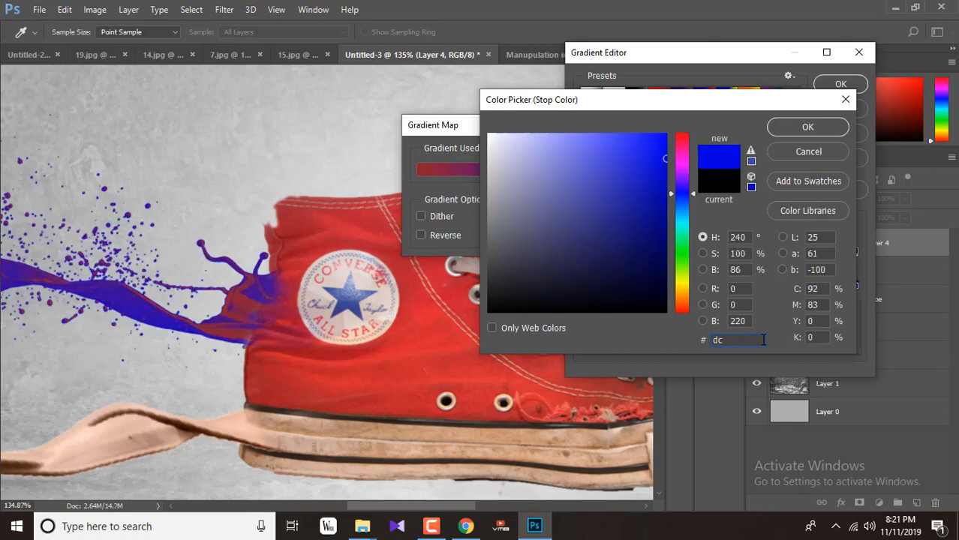
text(3)
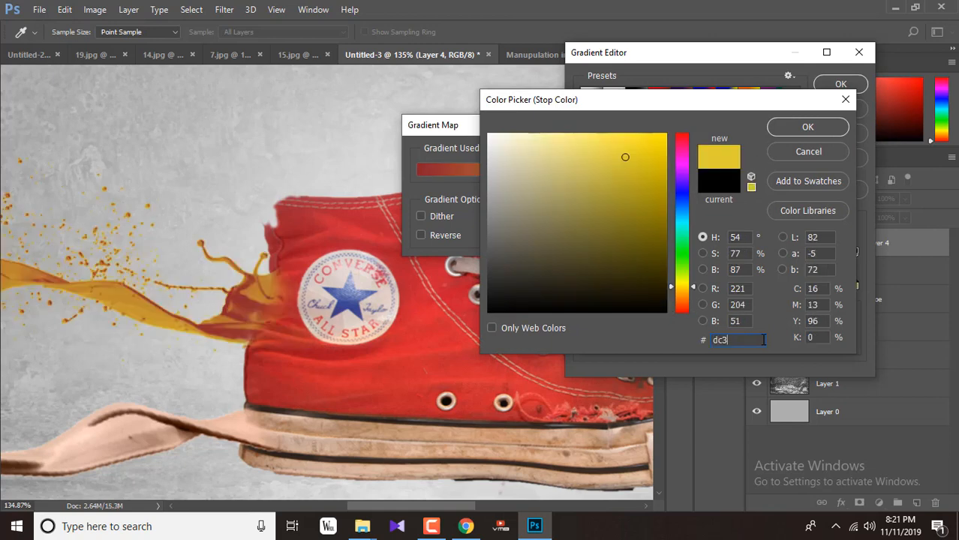
text(f47)
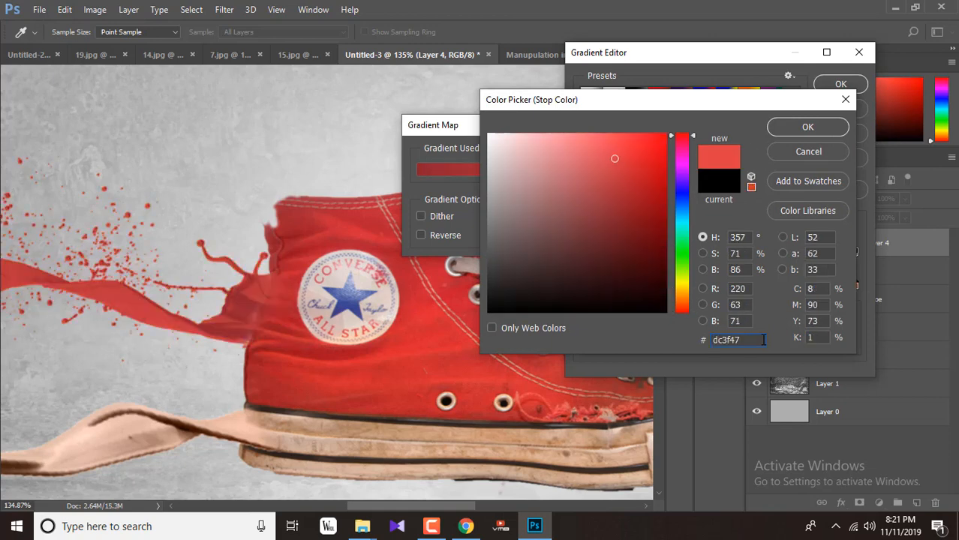
click(809, 127)
click(841, 83)
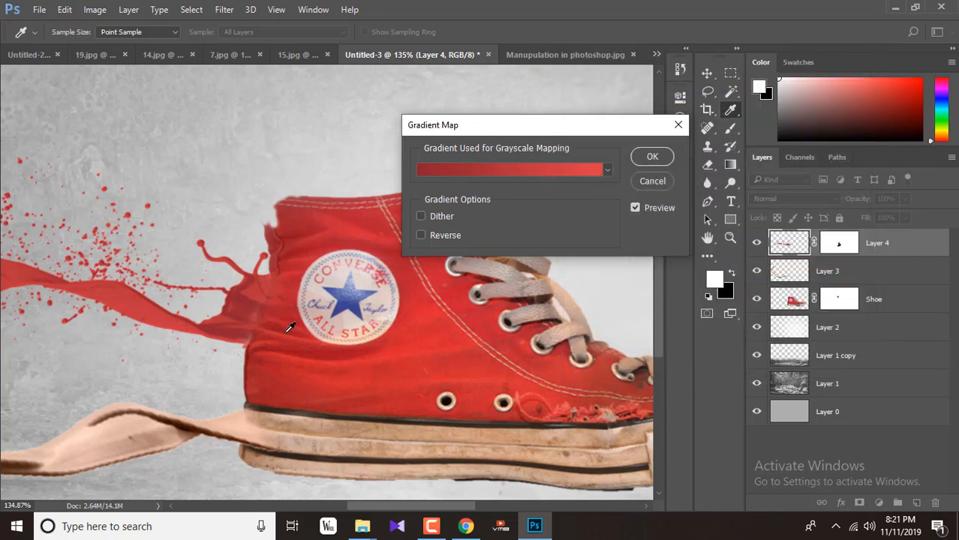
key(Return)
key(e)
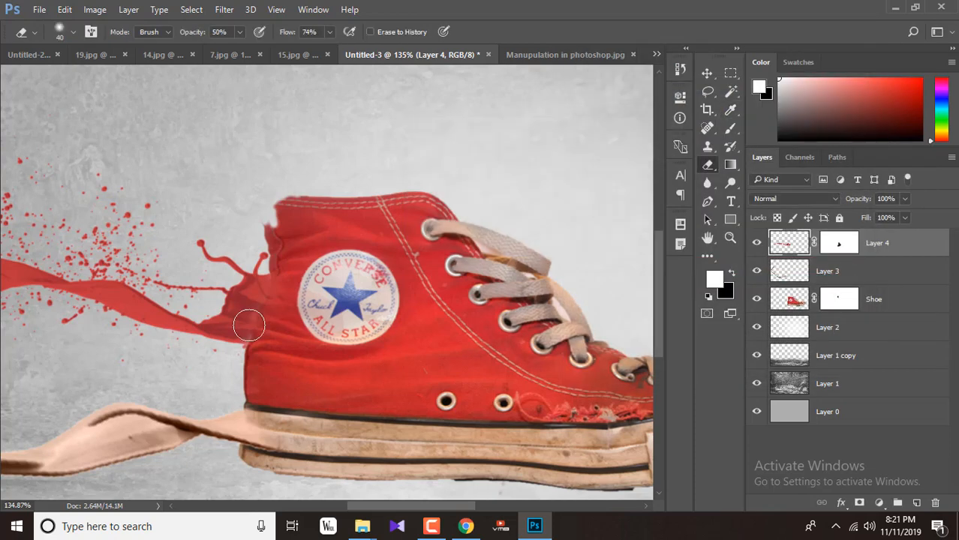
Touch up Layer 4's mask where the red splash meets the back of the heel.
key(x)
mouse_move(255, 338)
mouse_down()
mouse_move(294, 335)
mouse_move(253, 341)
mouse_move(261, 313)
mouse_move(260, 328)
mouse_move(241, 322)
mouse_move(274, 286)
mouse_up()
click(838, 243)
key(ctrl+z)
click(242, 324)
key(ctrl+z)
click(732, 273)
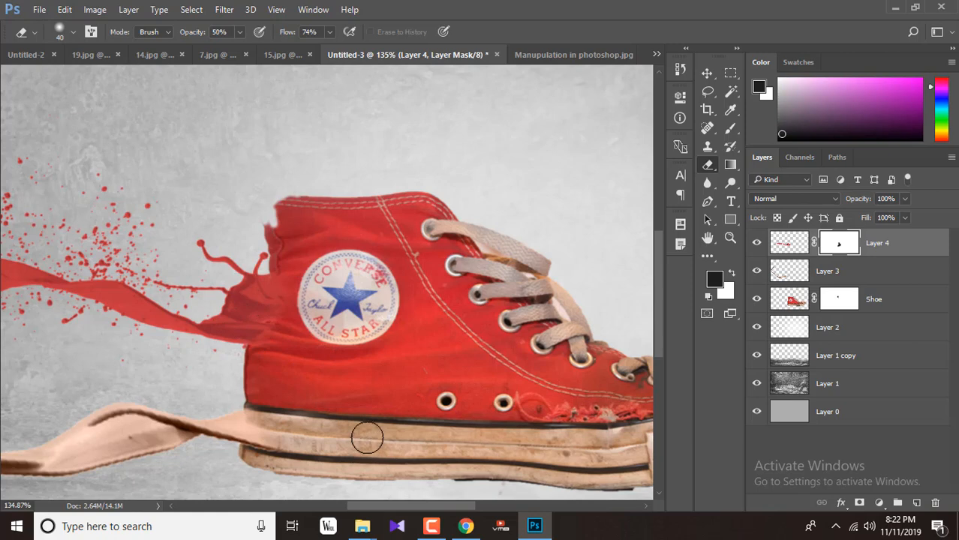
scroll(330, 321, down, 3)
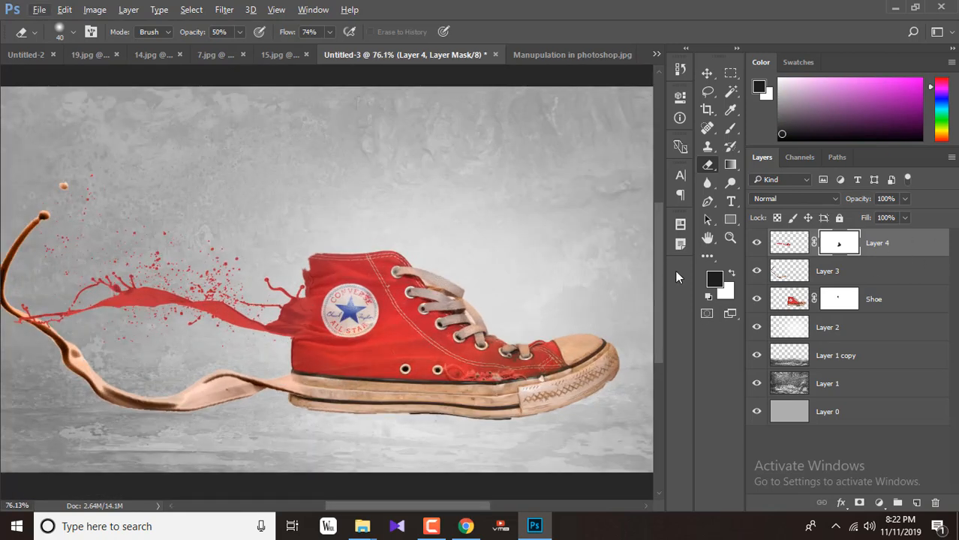
Copy the white splash from 7.jpg into the Untitled-3 shoe document as a new layer.
click(707, 73)
click(279, 55)
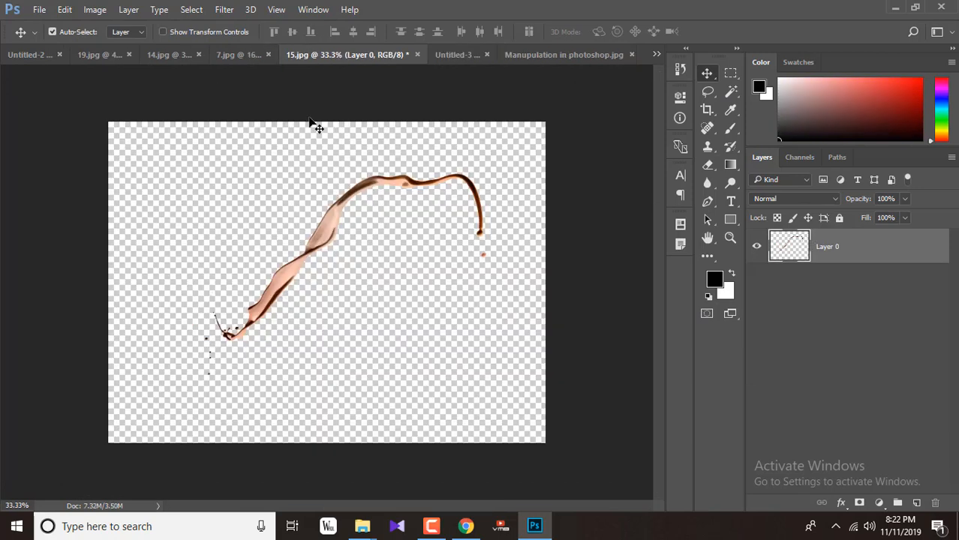
click(240, 60)
click(174, 60)
click(308, 55)
drag(332, 289, 439, 253)
Scale the white splash on Layer 5 down to about 20.7%.
scroll(440, 253, down, 2)
key(ctrl+t)
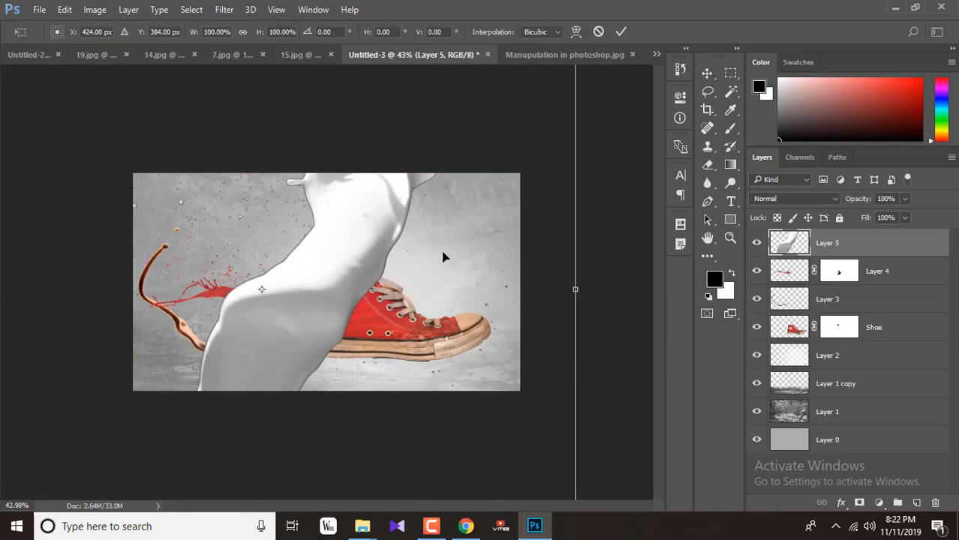
scroll(441, 252, down, 5)
drag(400, 181, 328, 263)
scroll(329, 269, up, 6)
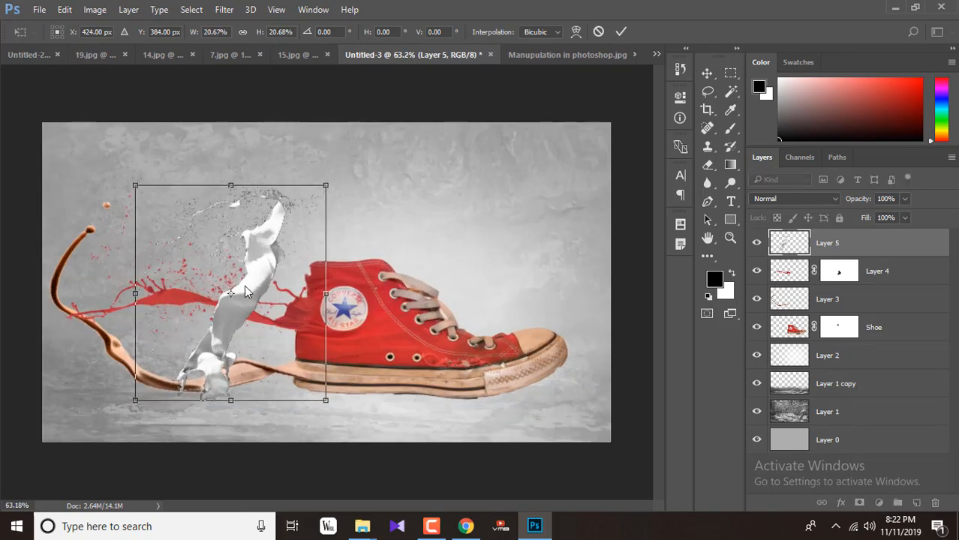
Rotate the white splash to about -94.6° and position its end over the upper heel and logo.
drag(326, 170, 200, 284)
drag(268, 304, 370, 292)
scroll(279, 279, up, 4)
key(Right)
key(Right)
key(Right)
key(Right)
key(Right)
key(Right)
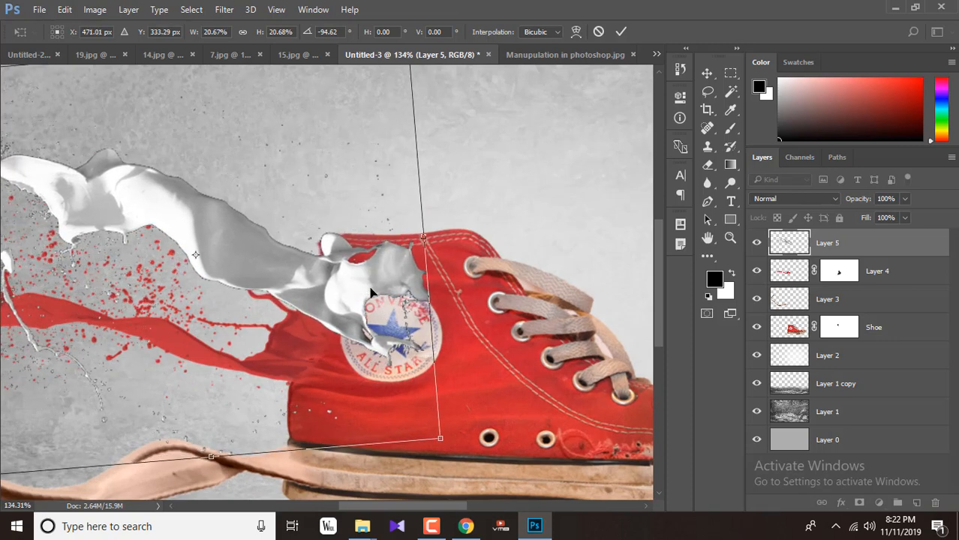
key(Left)
scroll(211, 331, down, 4)
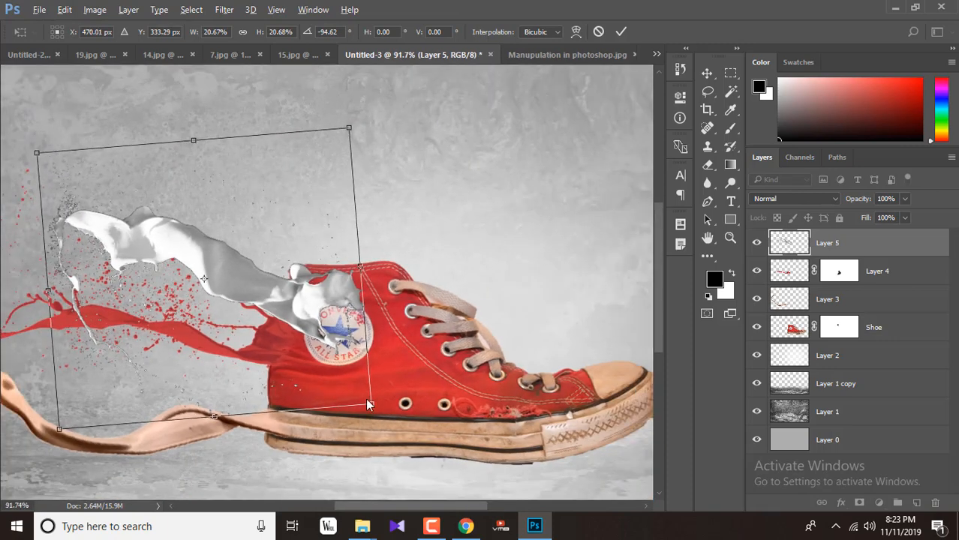
Shrink the white splash to about 12.7% and move its end to the top of the heel.
drag(370, 404, 341, 346)
drag(289, 300, 309, 291)
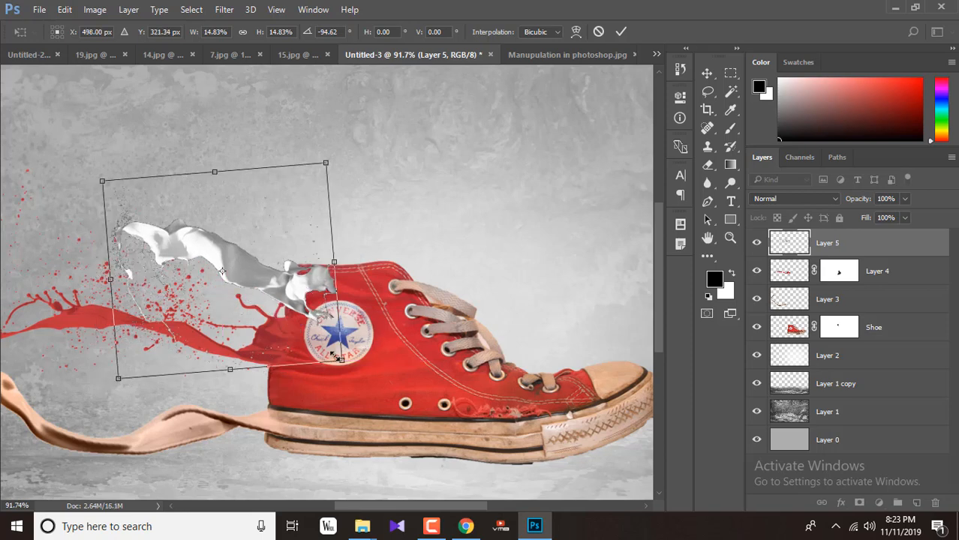
drag(343, 360, 338, 357)
drag(301, 292, 304, 295)
drag(342, 359, 330, 349)
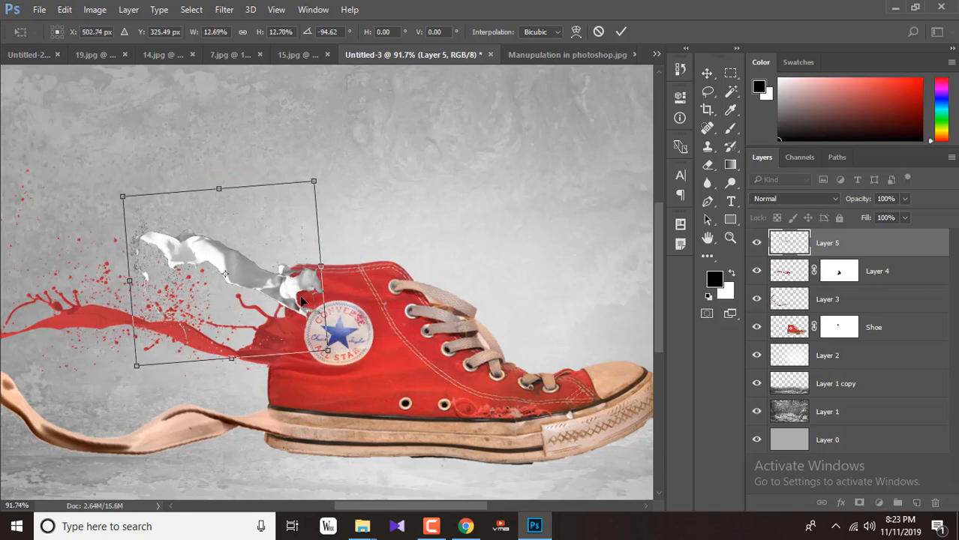
Fine-position the white splash on the shoe's top back corner and commit the transform.
scroll(307, 291, up, 5)
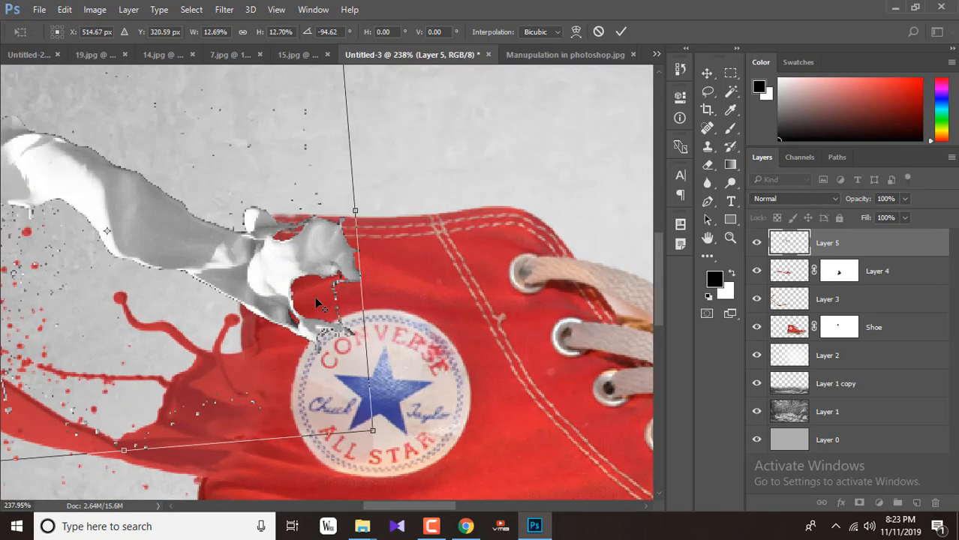
key(alt+space)
key(Escape)
key(Down)
key(Down)
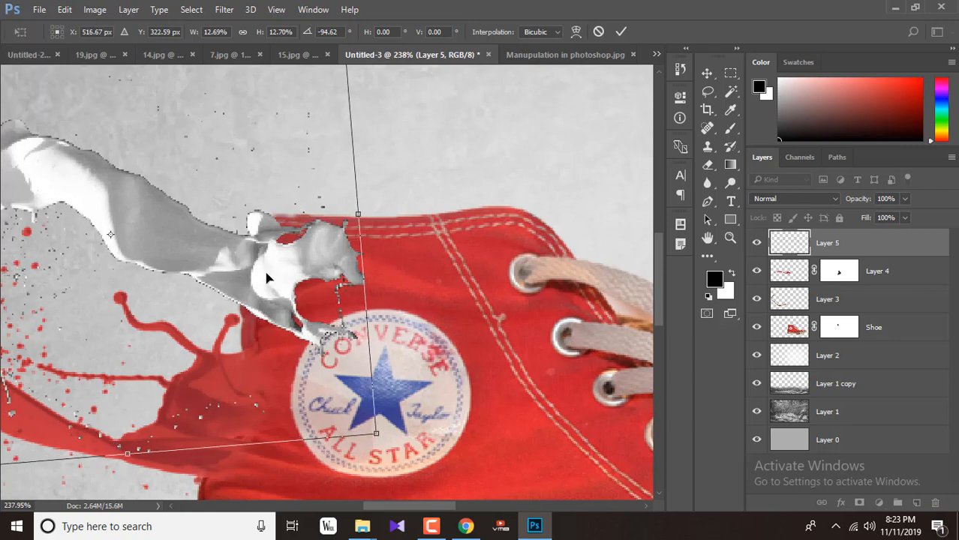
key(Right)
key(Right)
key(Right)
key(Left)
key(Down)
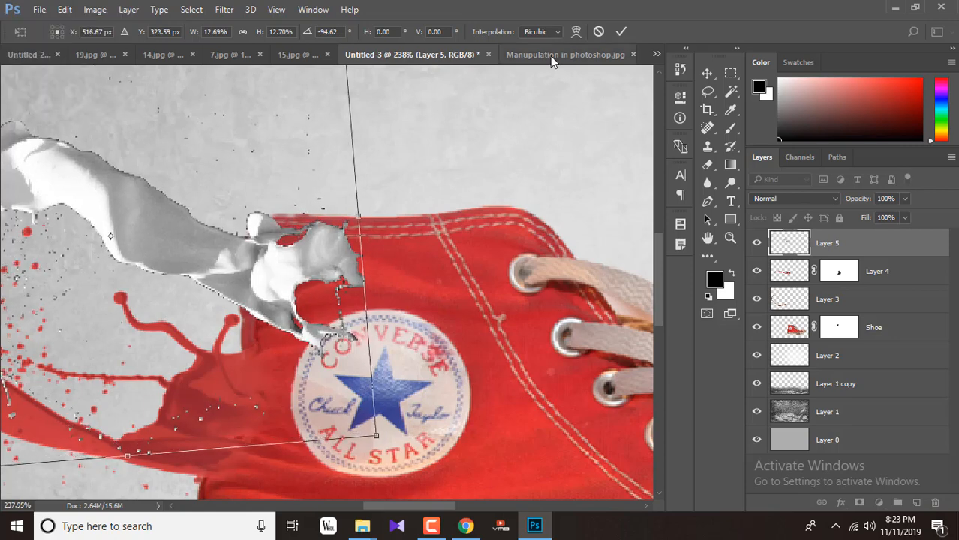
click(622, 32)
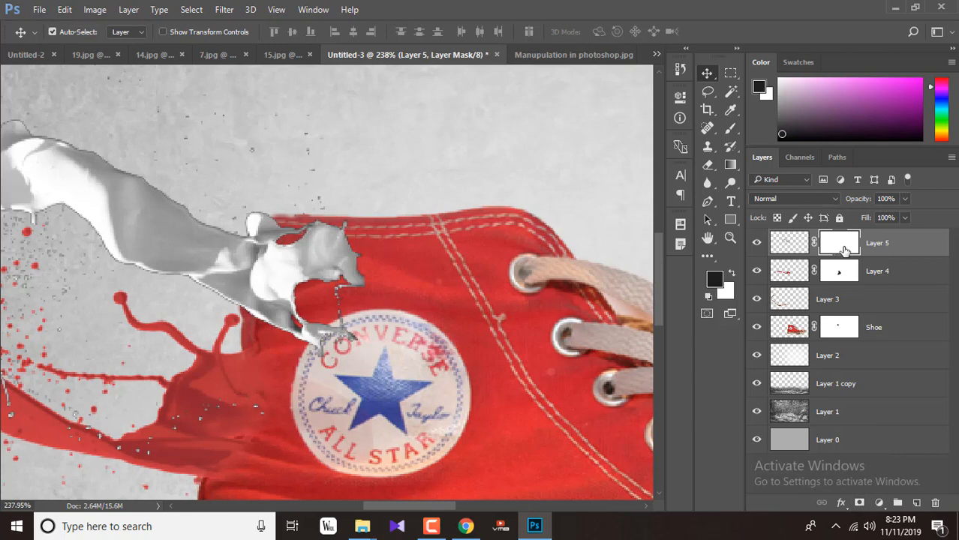
Add a mask to Layer 5 and hide the splash's end over the heel with the Eraser at 50% opacity.
click(709, 166)
mouse_move(352, 242)
mouse_down()
mouse_move(321, 256)
mouse_move(334, 274)
mouse_up()
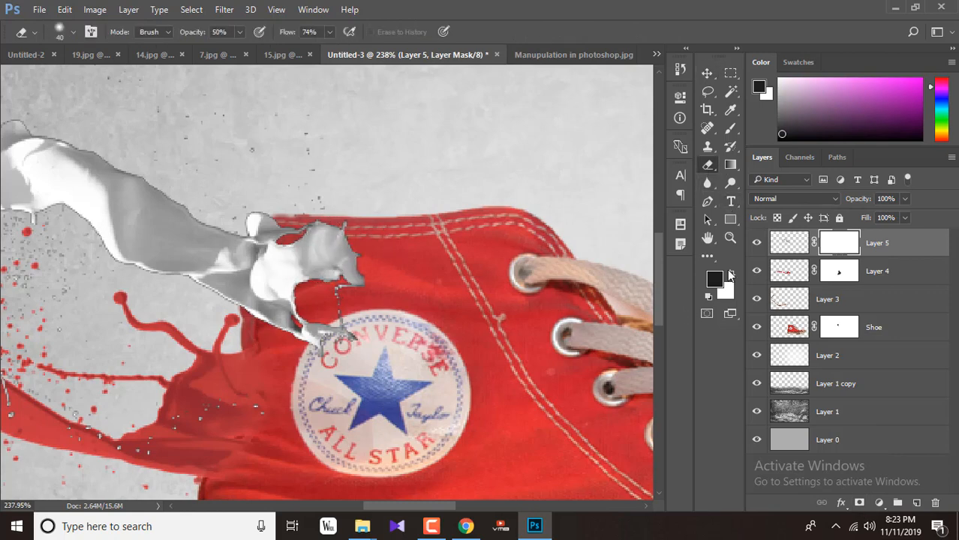
key(x)
mouse_move(386, 253)
mouse_down()
mouse_move(326, 231)
mouse_move(323, 246)
mouse_move(341, 272)
mouse_move(336, 199)
mouse_move(297, 134)
mouse_move(248, 134)
mouse_move(305, 180)
mouse_move(392, 207)
mouse_move(346, 270)
mouse_move(321, 337)
mouse_move(301, 328)
mouse_move(305, 318)
mouse_move(276, 313)
mouse_move(293, 336)
mouse_move(277, 330)
mouse_move(315, 289)
mouse_move(285, 275)
mouse_move(305, 261)
mouse_move(295, 236)
mouse_move(331, 273)
mouse_move(318, 310)
mouse_move(326, 337)
mouse_up()
mouse_move(352, 274)
mouse_down()
mouse_move(322, 308)
mouse_move(309, 330)
mouse_up()
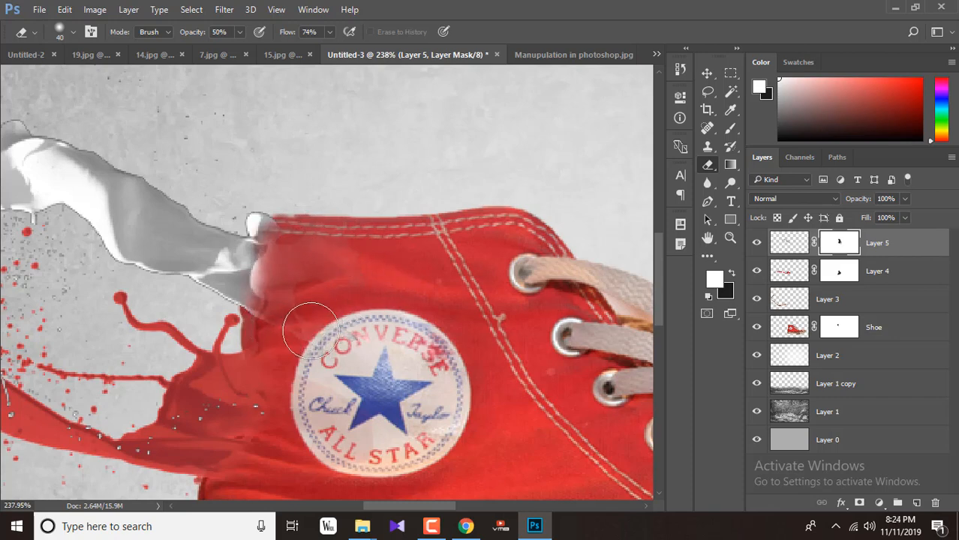
Set the Eraser to 100% opacity, 100% flow and a hard round tip, and mask the leftover splash above the logo.
click(241, 33)
drag(241, 50, 292, 54)
drag(311, 252, 321, 304)
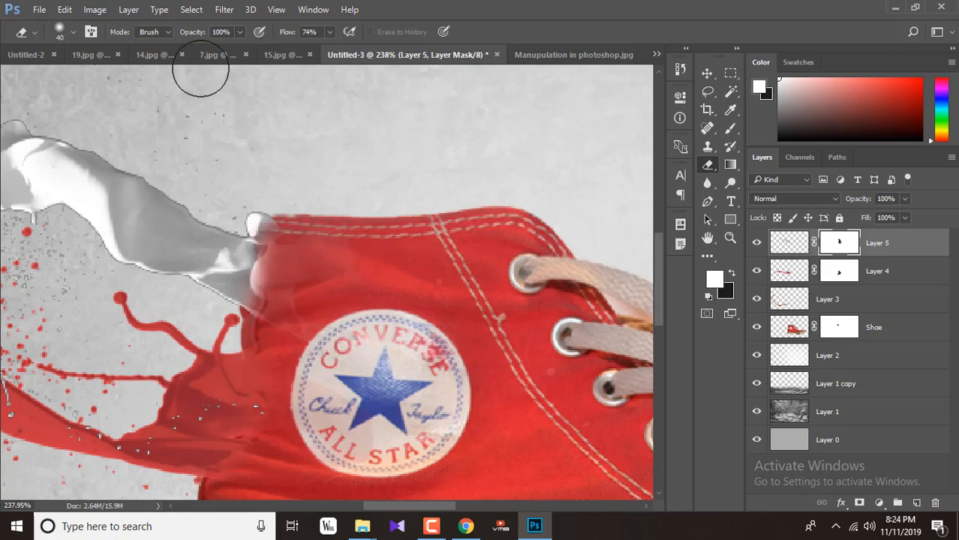
click(74, 32)
click(91, 109)
mouse_move(388, 342)
mouse_down()
mouse_move(322, 327)
mouse_move(336, 286)
mouse_move(318, 287)
mouse_move(311, 314)
mouse_move(343, 272)
mouse_move(314, 274)
mouse_move(299, 315)
mouse_move(303, 342)
mouse_move(390, 287)
mouse_move(340, 255)
mouse_move(314, 333)
mouse_up()
click(74, 32)
click(128, 108)
mouse_move(400, 302)
mouse_down()
mouse_move(343, 289)
mouse_move(293, 311)
mouse_up()
drag(327, 34, 327, 34)
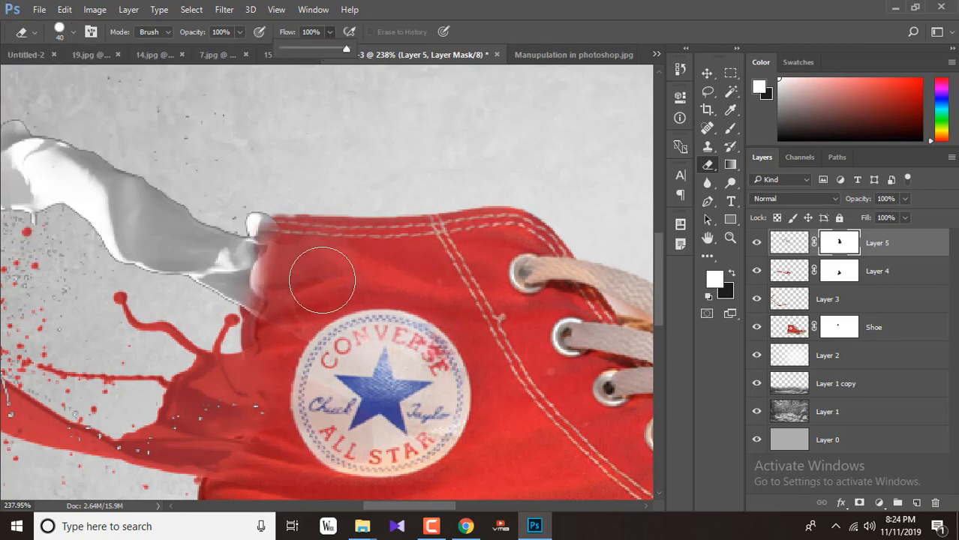
scroll(320, 338, down, 4)
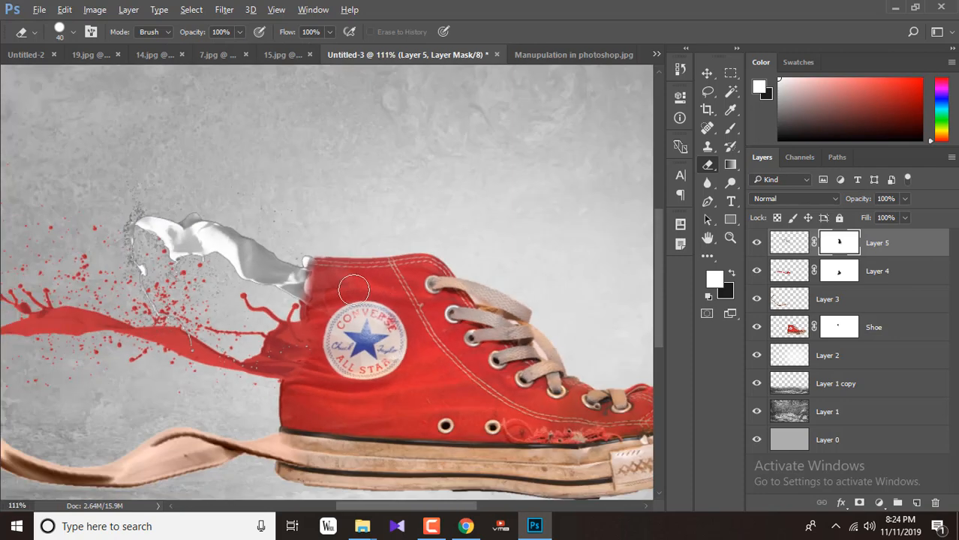
Refine Layer 5's mask over the heel area between the splash and the logo.
scroll(390, 308, up, 5)
key(x)
mouse_move(301, 251)
mouse_down()
mouse_move(253, 276)
mouse_move(223, 332)
mouse_up()
key(ctrl+z)
click(729, 271)
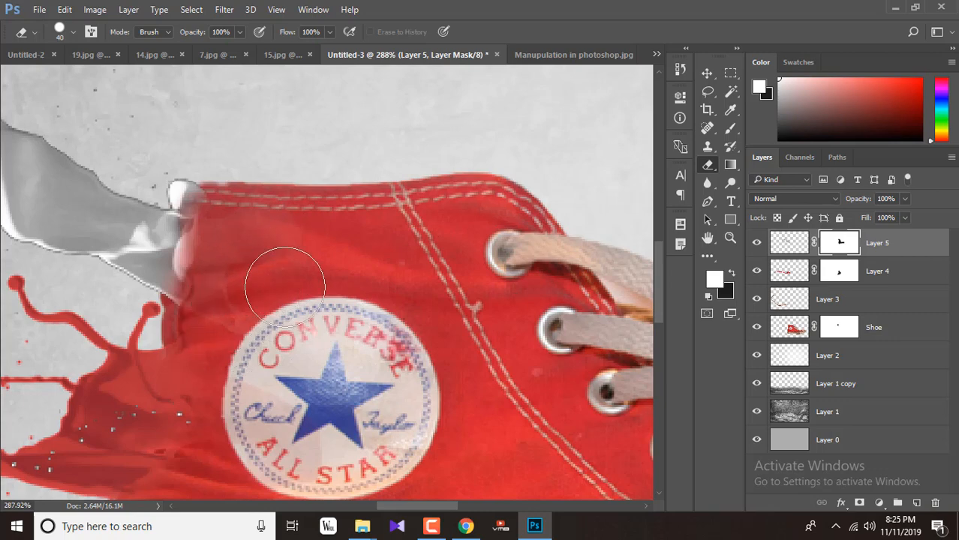
scroll(302, 277, down, 6)
Apply a Curves adjustment to the white splash on Layer 5, slightly lowering its midtones.
click(706, 74)
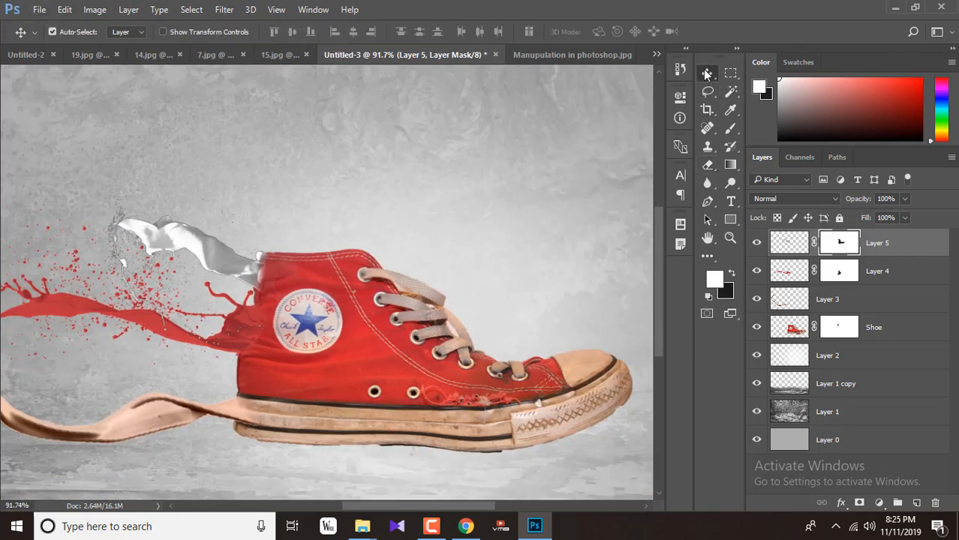
click(798, 241)
click(95, 9)
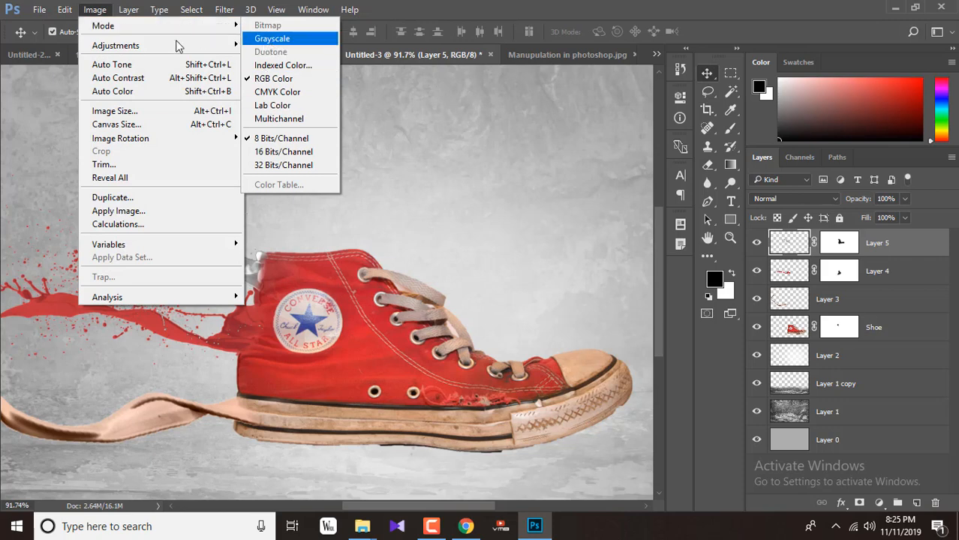
mouse_move(178, 46)
click(296, 72)
drag(376, 16, 440, 26)
click(501, 195)
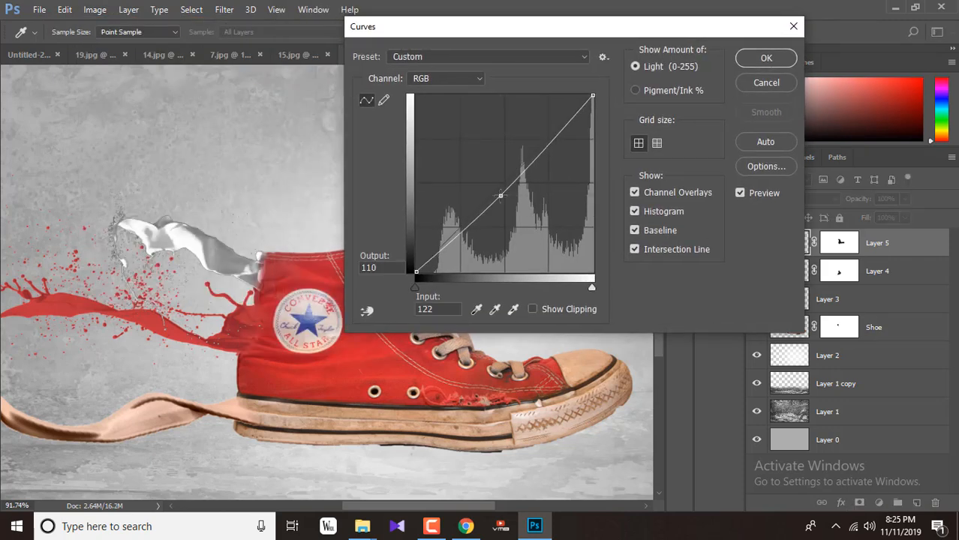
drag(500, 195, 518, 186)
click(762, 60)
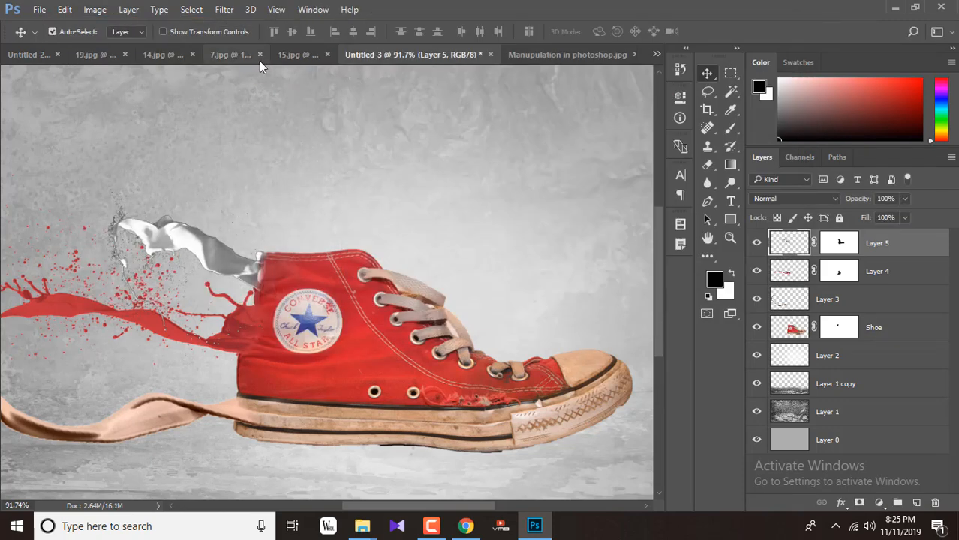
Recolour the Layer 5 splash to match the shoe by applying a Gradient Map with a red gradient.
click(94, 9)
mouse_move(132, 48)
click(278, 246)
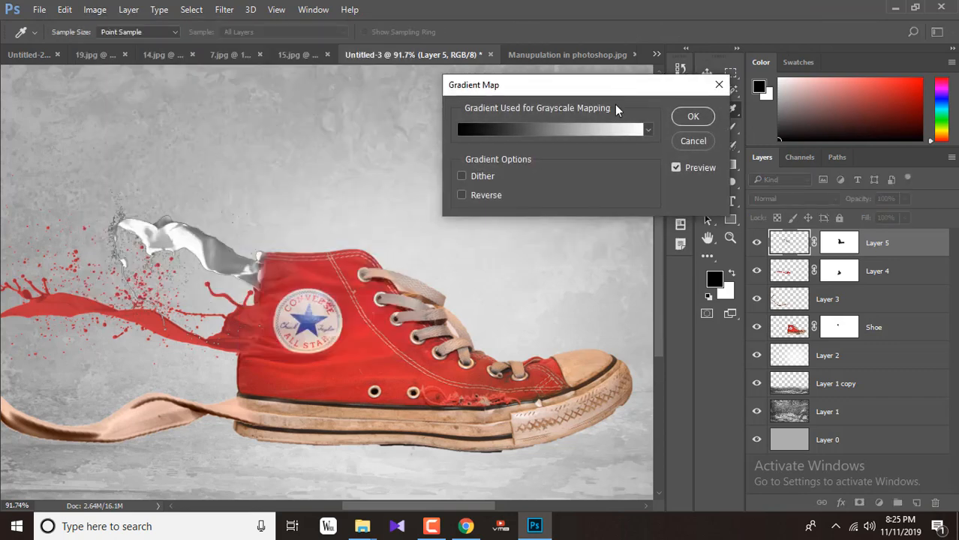
click(564, 130)
click(615, 154)
click(842, 83)
click(693, 116)
key(v)
Partly restore the splash's end on Layer 5's mask to blend it into the heel, using a soft size 40 Eraser at 40% opacity.
scroll(250, 275, up, 3)
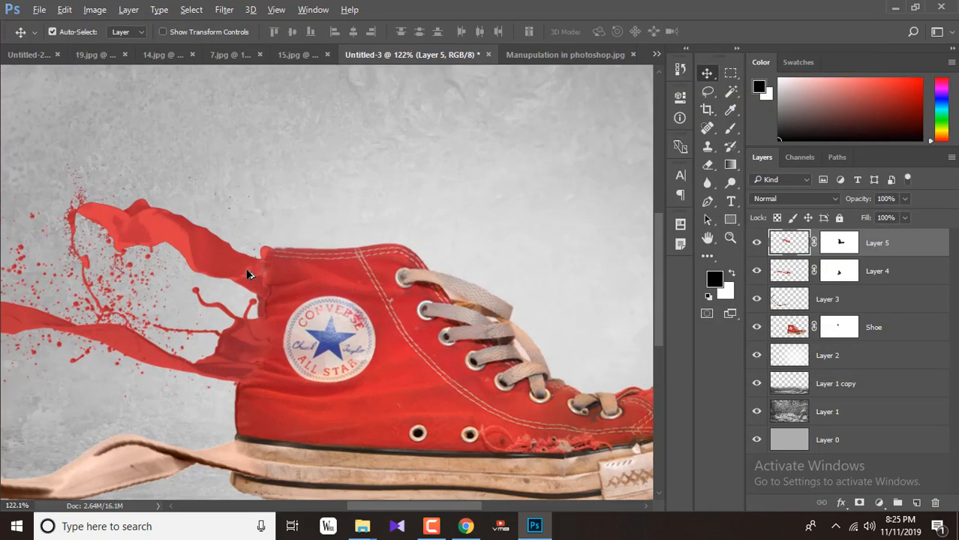
scroll(250, 275, up, 5)
click(822, 241)
key(x)
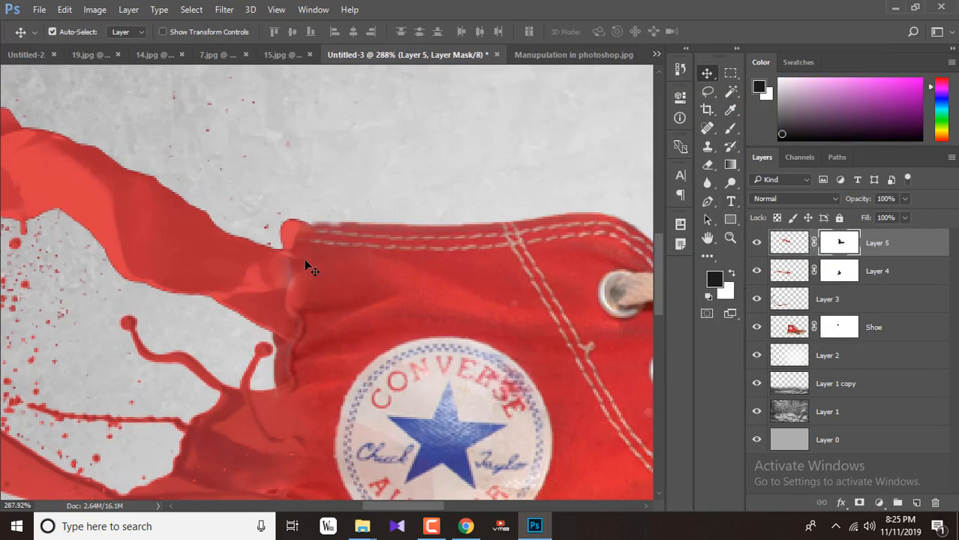
key(e)
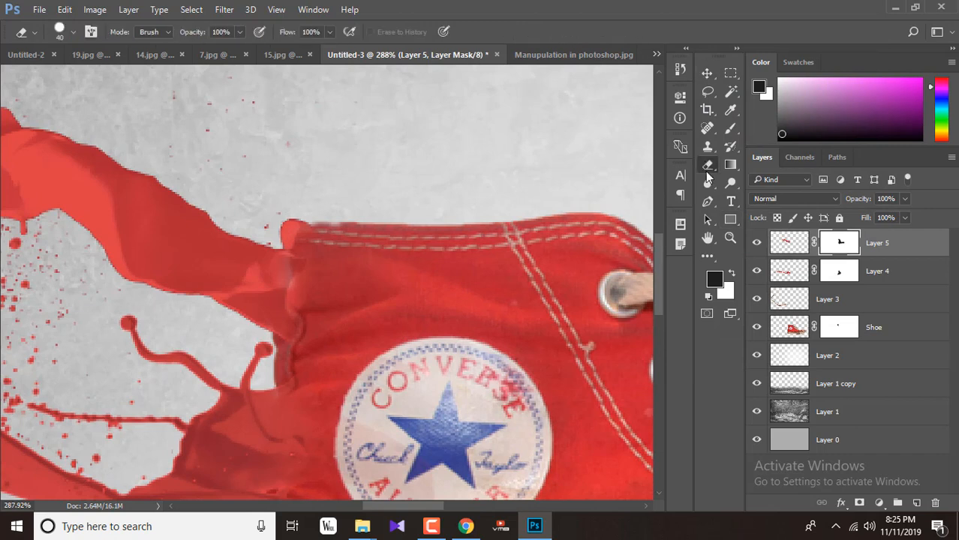
click(77, 31)
drag(303, 279, 318, 289)
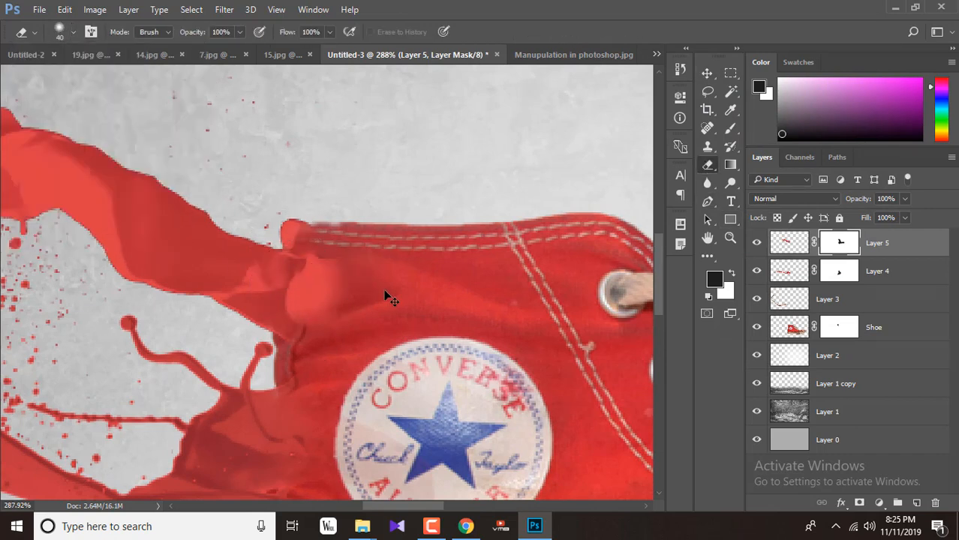
key(ctrl+z)
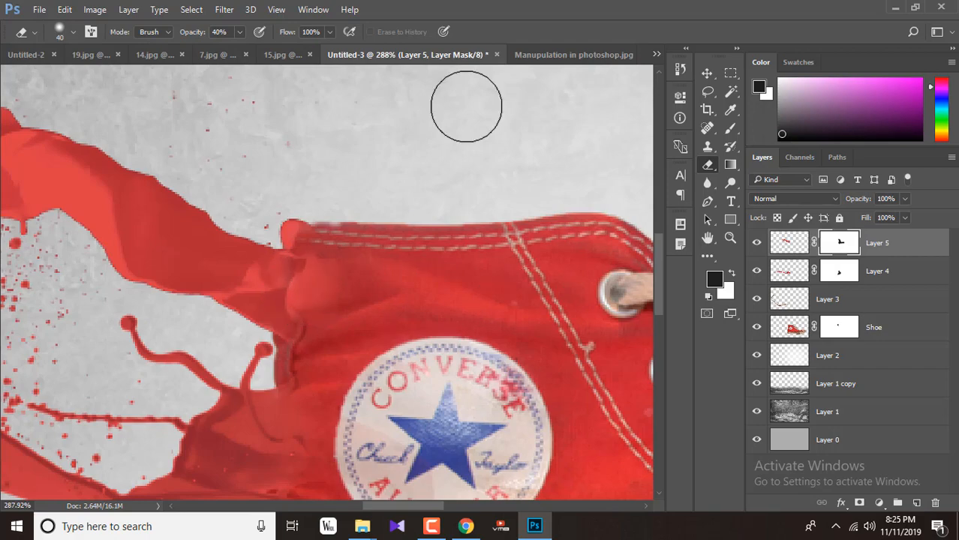
scroll(492, 143, down, 6)
Copy the green splash from 14.jpg into the shoe document and scale it to about 34.9%.
click(177, 55)
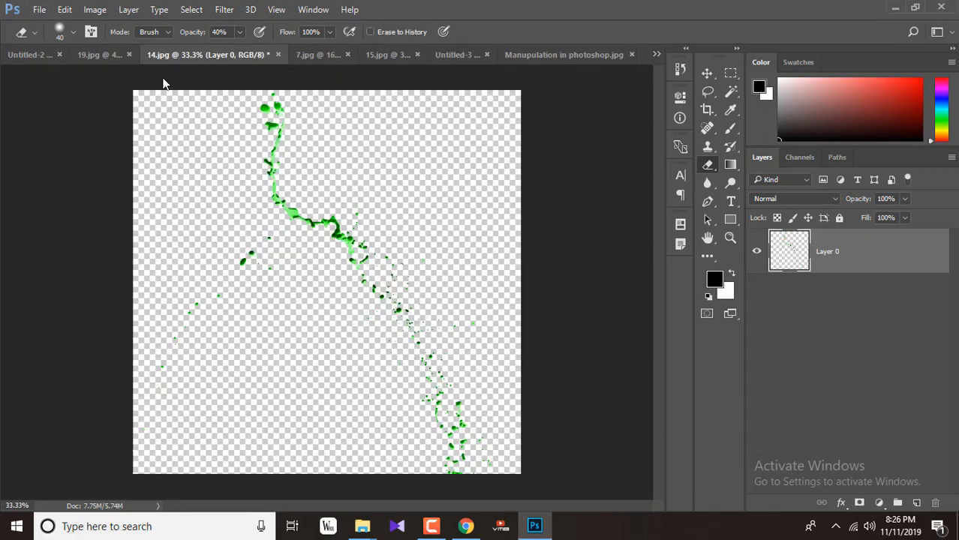
click(707, 72)
drag(349, 249, 420, 304)
key(ctrl+t)
drag(519, 83, 322, 295)
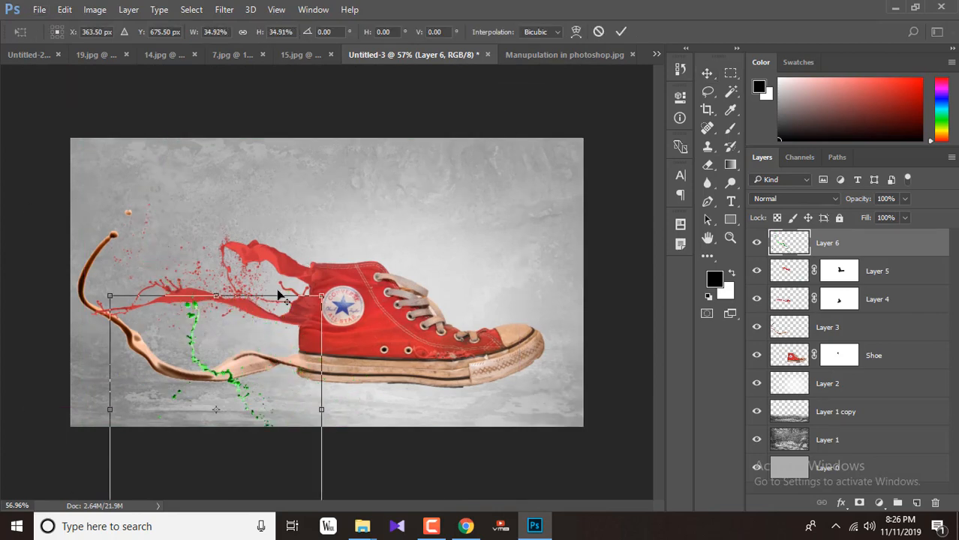
Rotate the green splash on Layer 6 to run along the back of the sole and commit the transform.
drag(194, 332, 280, 306)
drag(420, 265, 321, 488)
drag(308, 370, 247, 319)
mouse_move(385, 314)
mouse_down()
mouse_move(407, 299)
mouse_move(394, 324)
mouse_up()
drag(270, 351, 303, 358)
scroll(303, 403, up, 3)
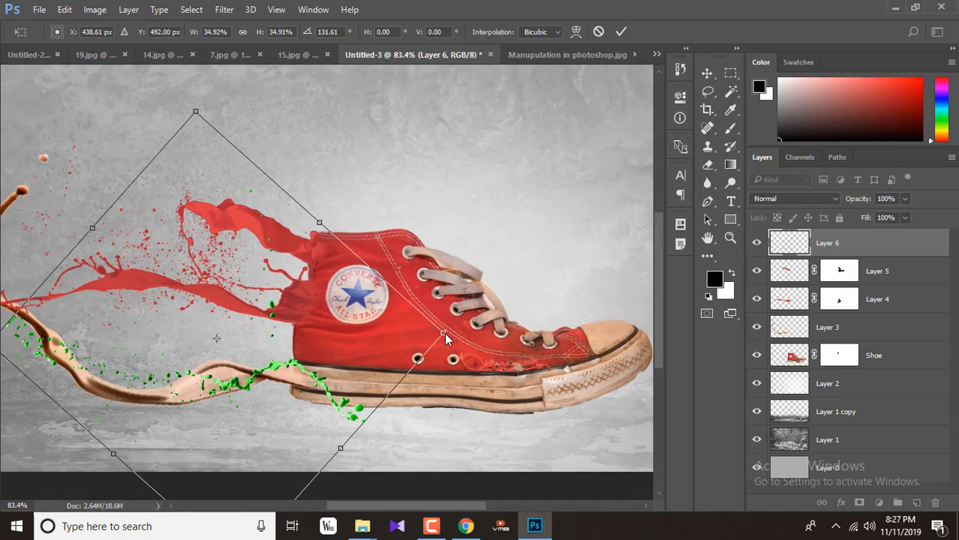
drag(195, 109, 220, 113)
drag(282, 380, 297, 364)
click(622, 32)
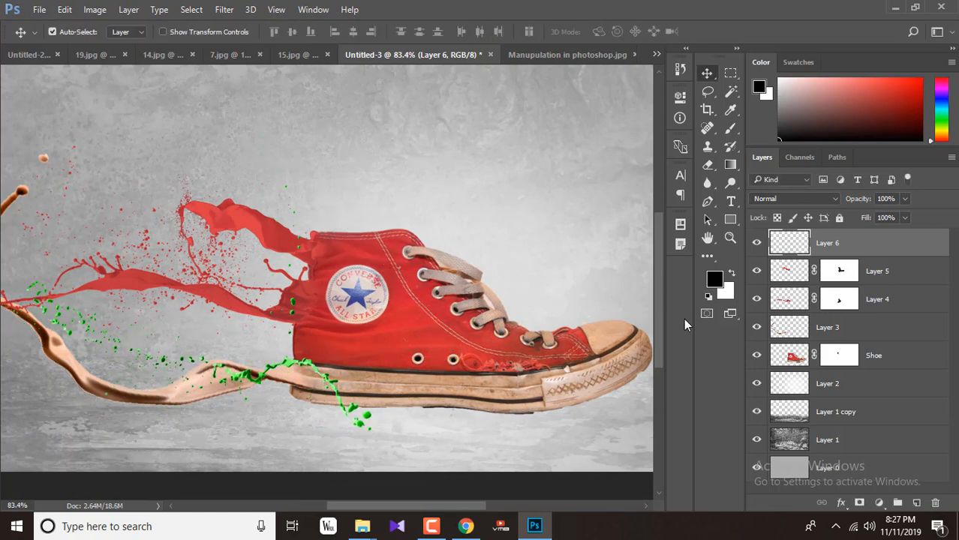
Duplicate the green splash on Layer 6 and rotate the copy to about -35° across the back of the shoe.
alt+drag(291, 367, 293, 389)
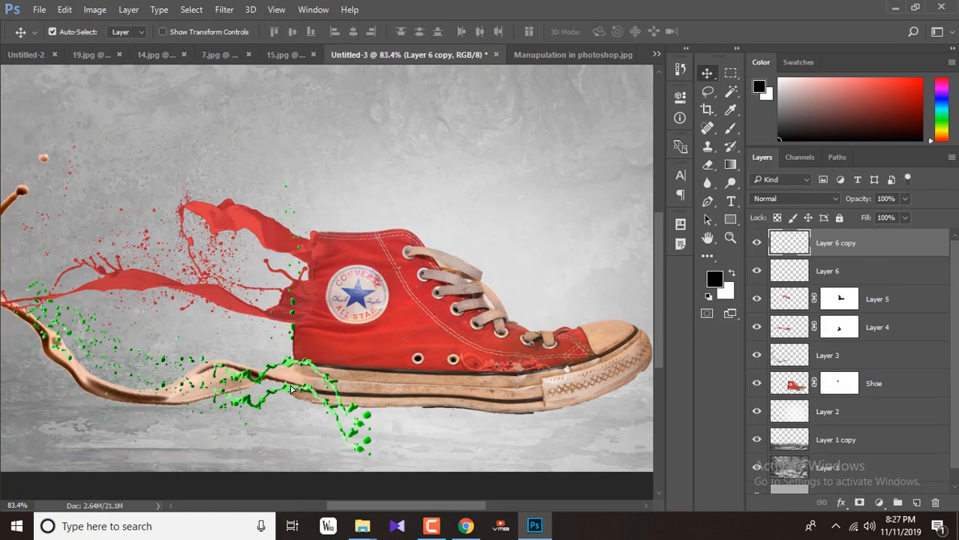
key(ctrl+t)
drag(385, 140, 338, 88)
drag(258, 386, 310, 389)
drag(376, 83, 299, 60)
drag(343, 361, 301, 405)
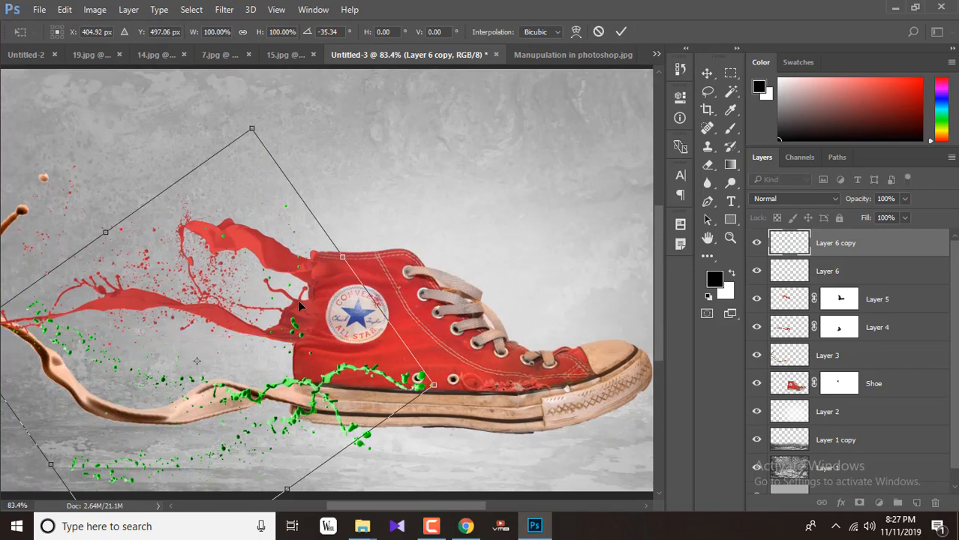
Adjust the copied splash's rotation to about -23.3°, place it along the back of the sole and commit the transform.
drag(249, 113, 293, 145)
drag(291, 439, 291, 412)
key(Left)
key(Up)
key(Up)
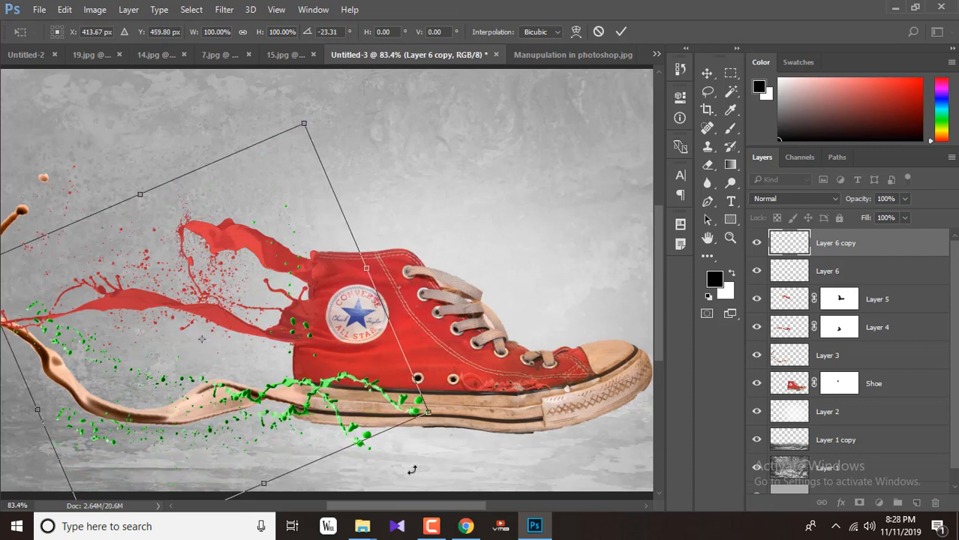
scroll(326, 471, up, 3)
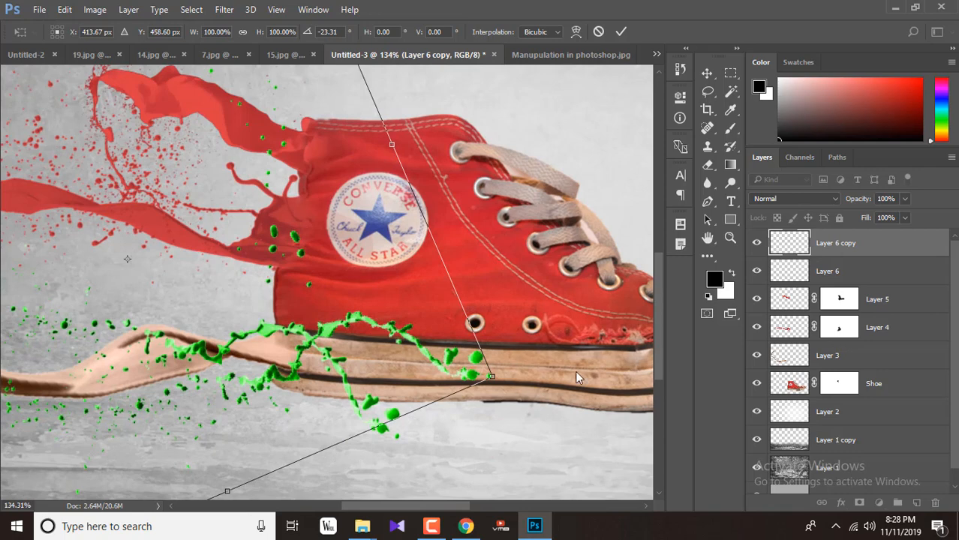
key(Return)
Add a mask to Layer 6 and erase its green strand over the sole with a size 40 Eraser at 40% opacity.
click(836, 276)
click(859, 503)
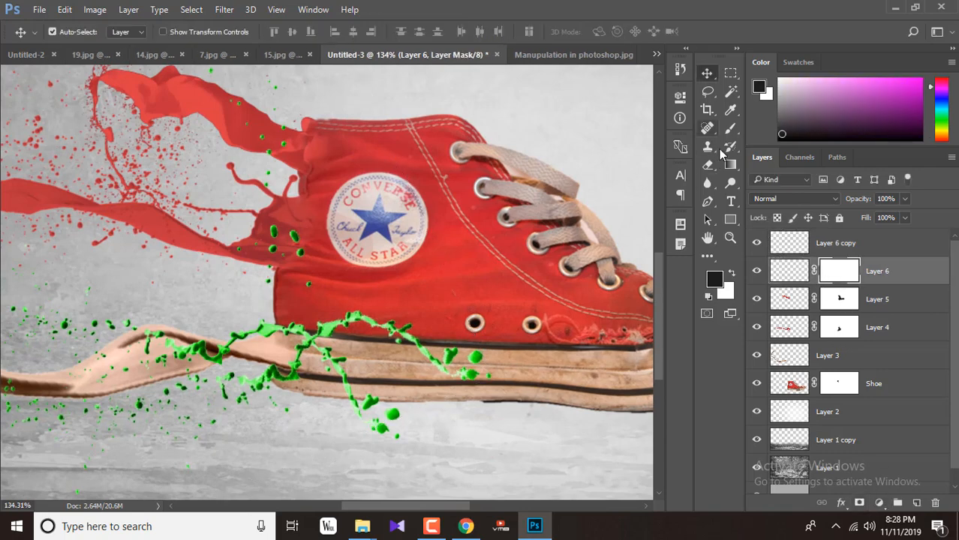
click(708, 164)
key(x)
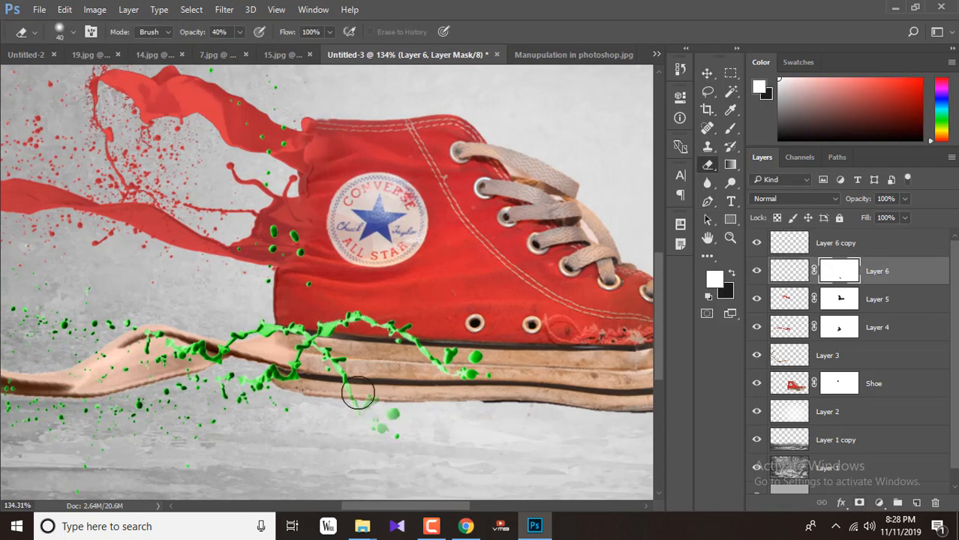
mouse_move(395, 444)
mouse_down()
mouse_move(398, 417)
mouse_move(399, 429)
mouse_move(368, 416)
mouse_move(373, 424)
mouse_move(343, 363)
mouse_move(321, 348)
mouse_move(304, 366)
mouse_up()
drag(329, 336, 279, 334)
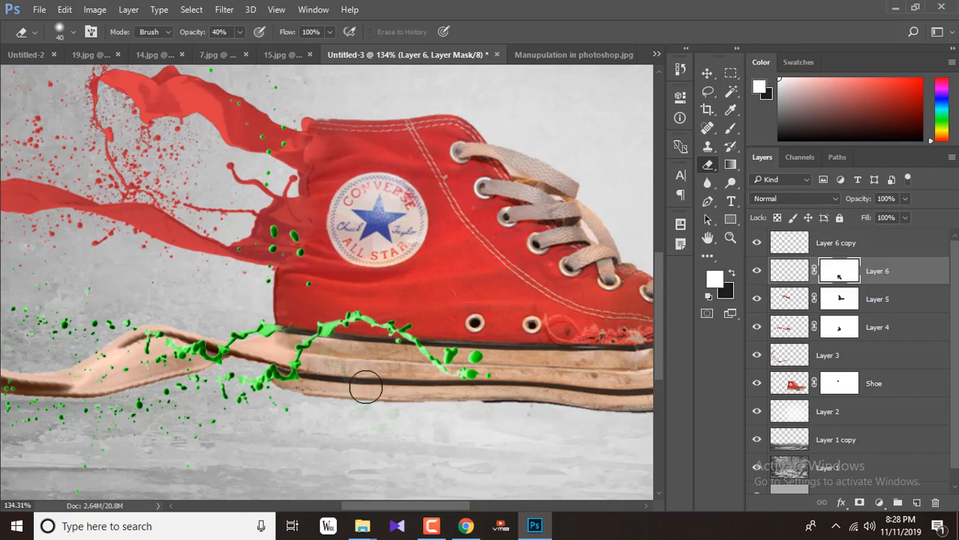
Add a mask to Layer 6 copy and erase its strand over the shoe with the Eraser at 95% opacity.
click(863, 248)
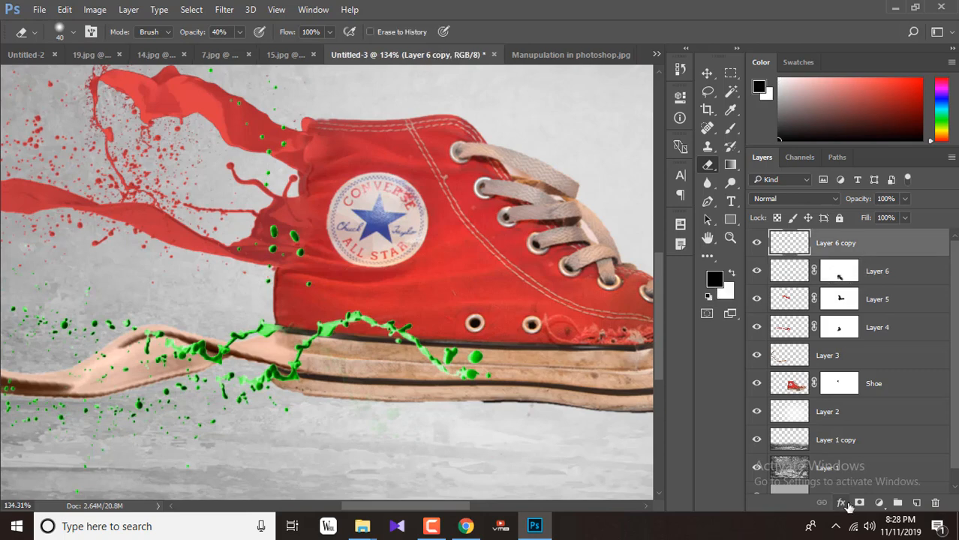
click(859, 503)
click(239, 31)
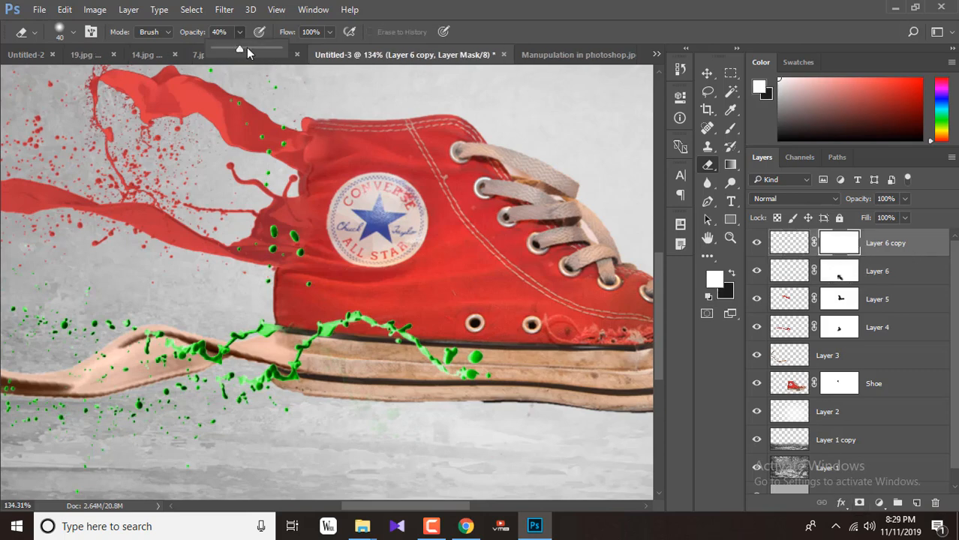
click(276, 50)
mouse_move(319, 347)
mouse_down()
mouse_move(347, 326)
mouse_move(457, 352)
mouse_up()
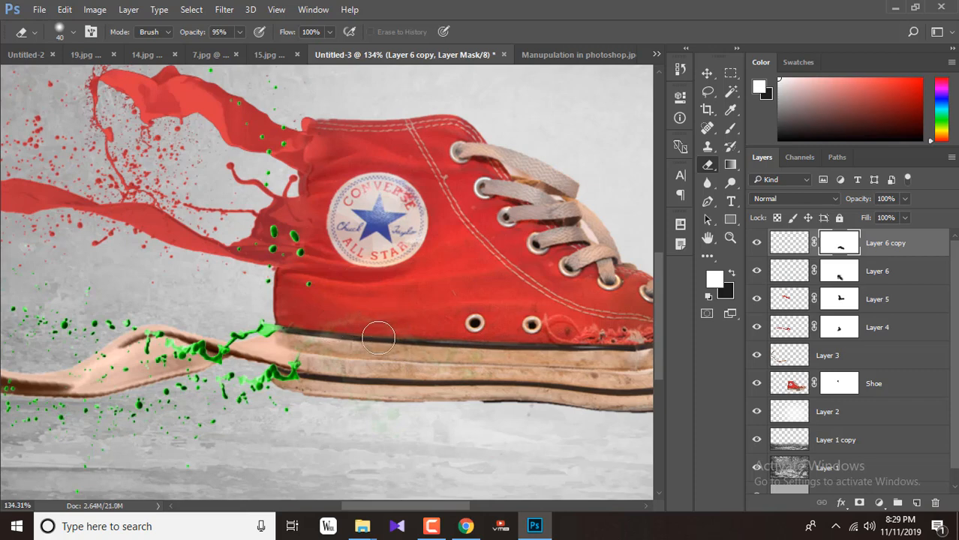
Erase the remaining green at the sole's back edge with the Eraser at 100% opacity and 64% hardness.
drag(239, 34, 244, 42)
click(73, 31)
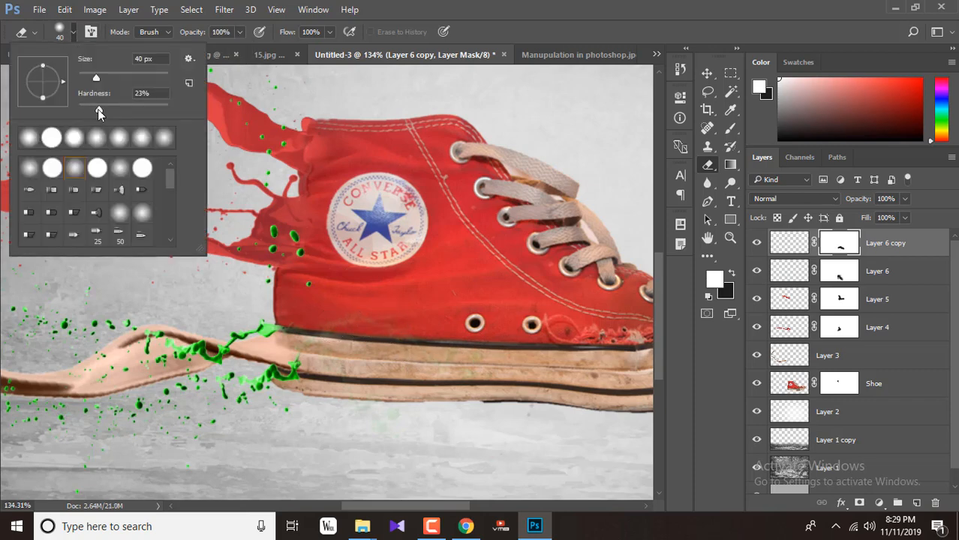
key(Return)
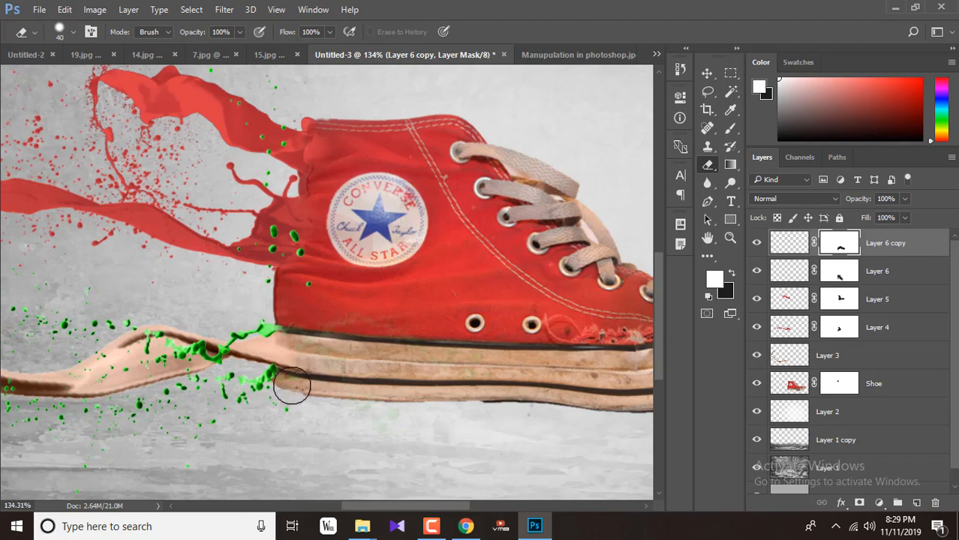
Set the Eraser to size 9 and 43% opacity and inspect the splash joins at the heel.
click(239, 32)
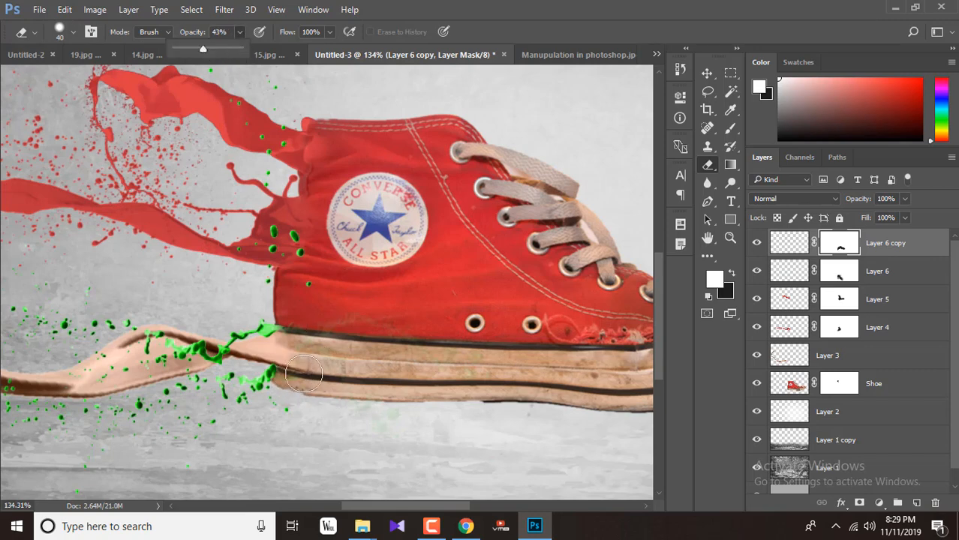
key(bracketleft)
key(bracketleft)
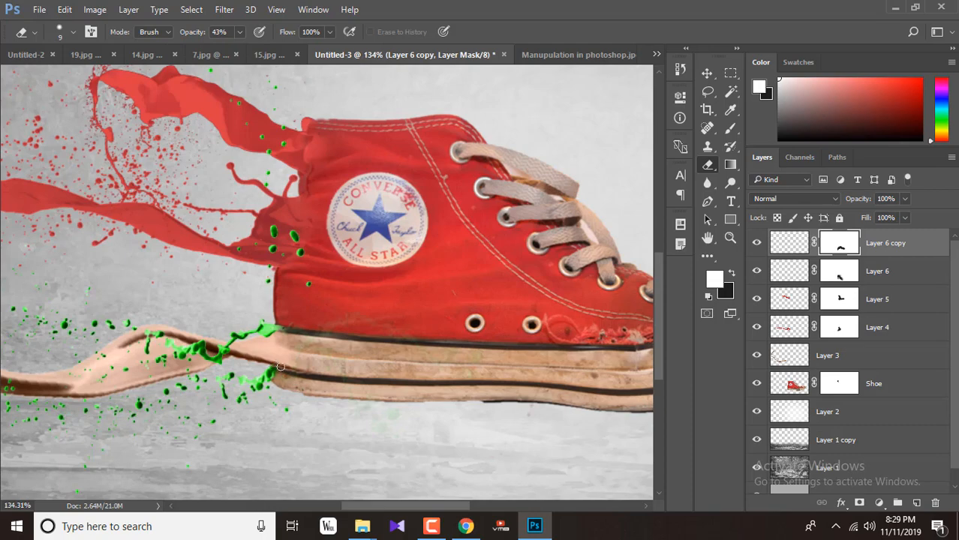
scroll(287, 370, up, 5)
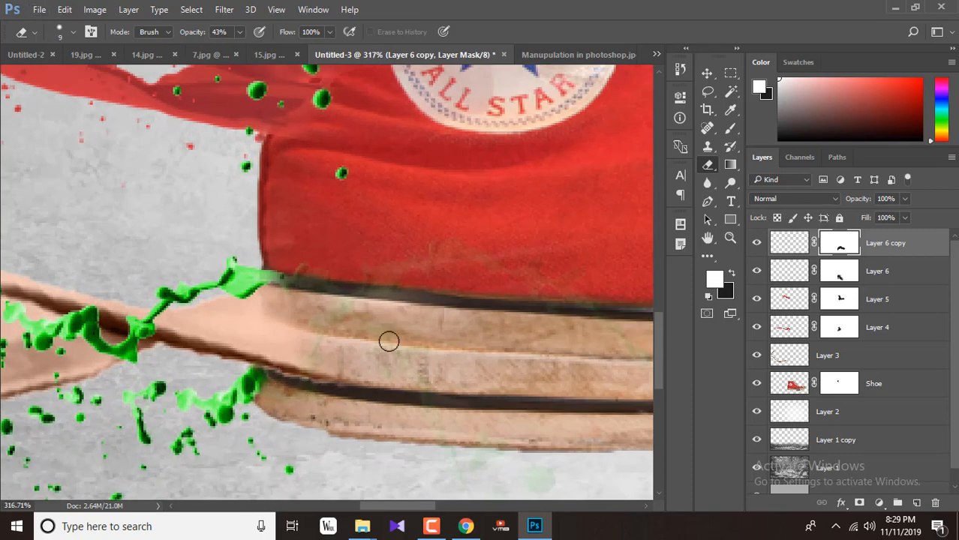
scroll(343, 210, down, 8)
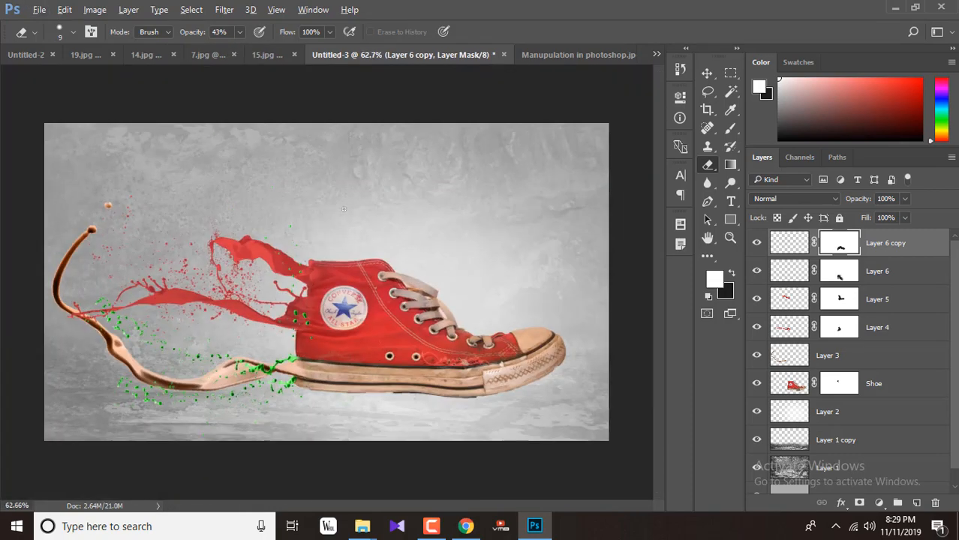
scroll(443, 356, up, 2)
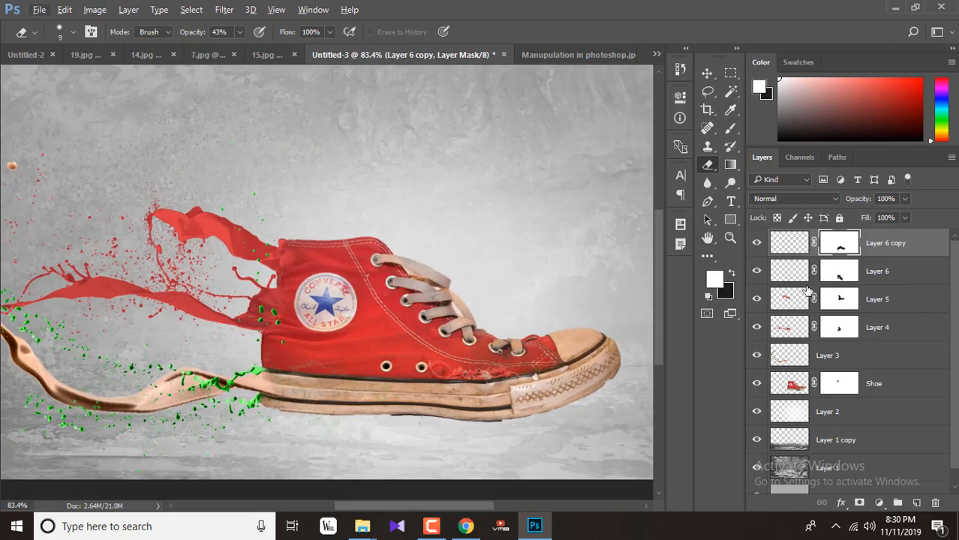
scroll(372, 394, up, 2)
Set the Eraser to size 150 with 100% opacity and 1% flow.
click(69, 32)
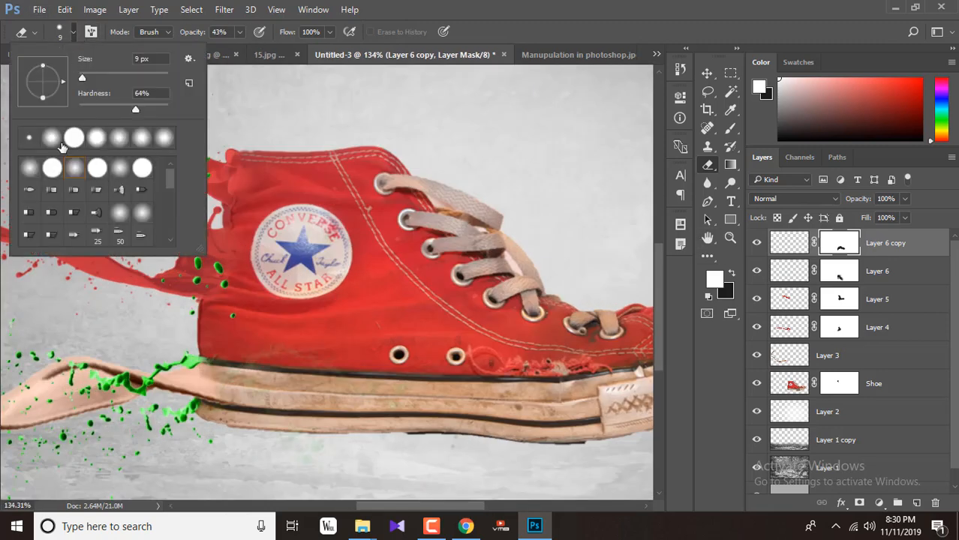
click(239, 33)
click(279, 49)
click(331, 33)
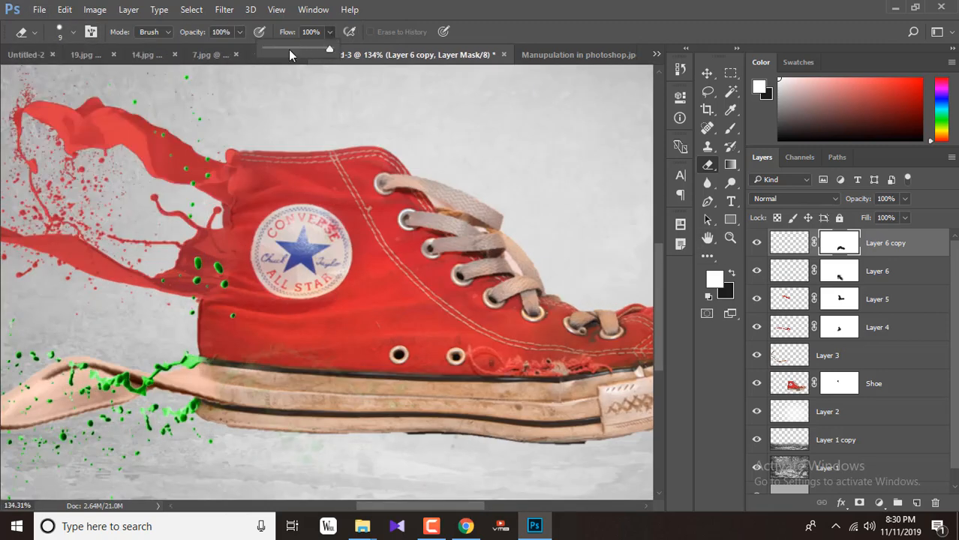
click(411, 28)
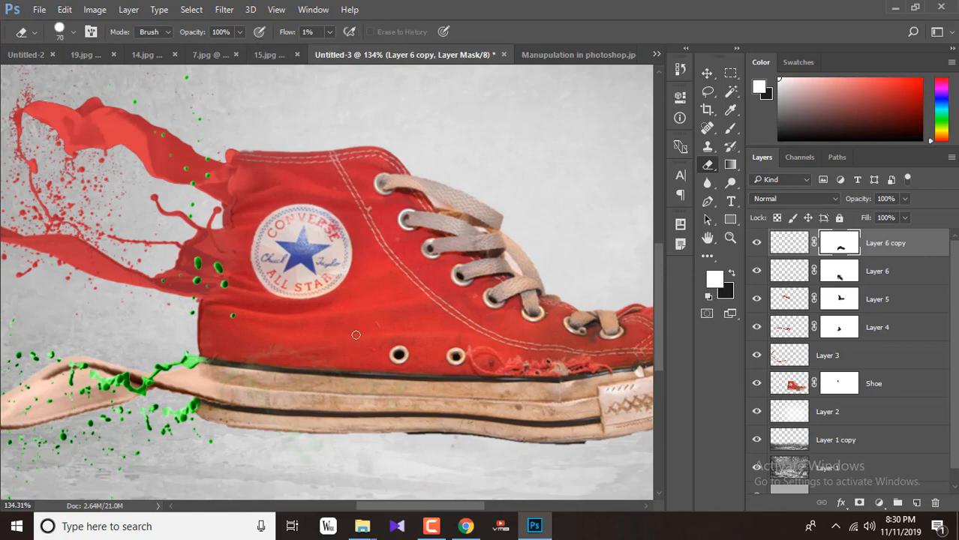
key(bracketright)
key(bracketright)
key(bracketright)
key(bracketright)
key(bracketright)
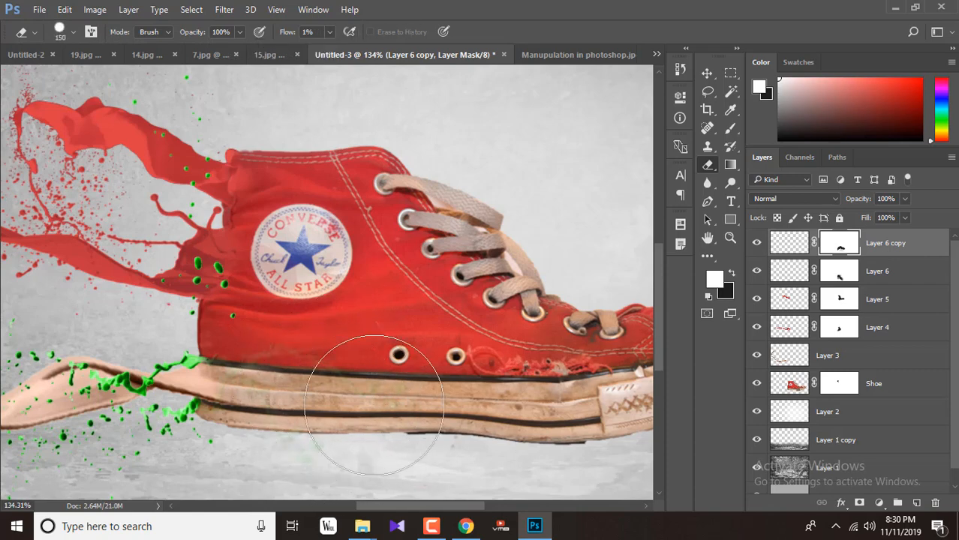
Fade the leftover green traces around the sole on Layer 6's mask with the size 150 Eraser at 1% flow.
click(839, 271)
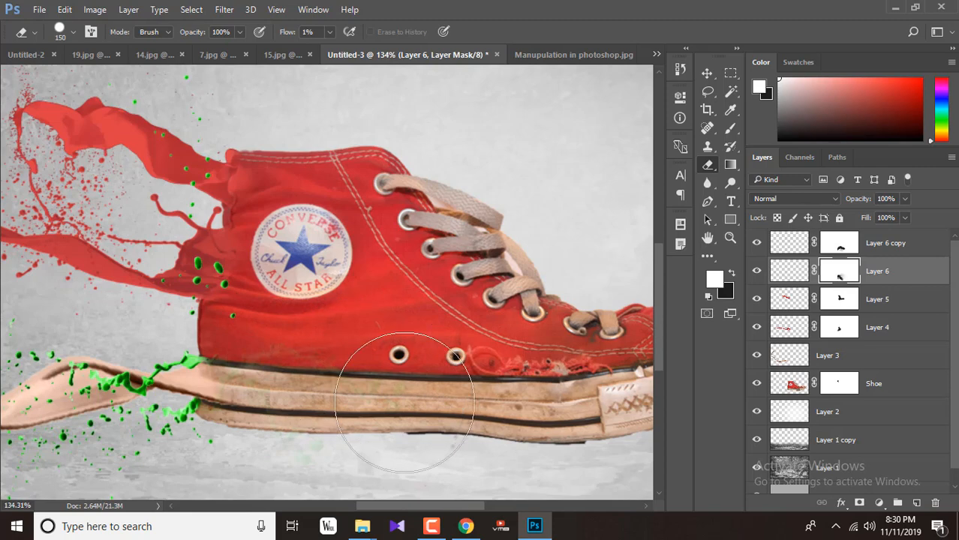
click(73, 33)
key(Escape)
scroll(376, 319, down, 3)
key(v)
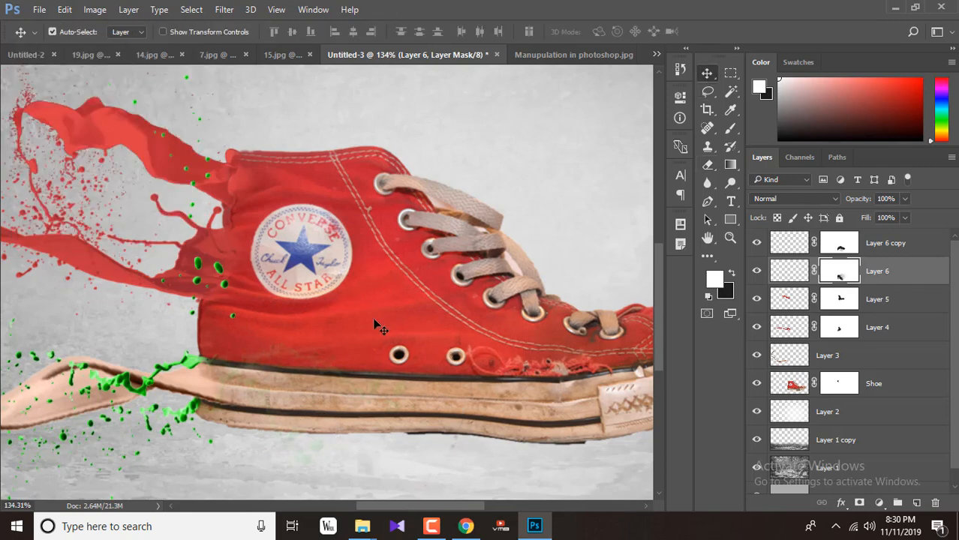
Darken the Layer 6 splash with a Curves adjustment, mapping input 163 to output 118.
click(801, 280)
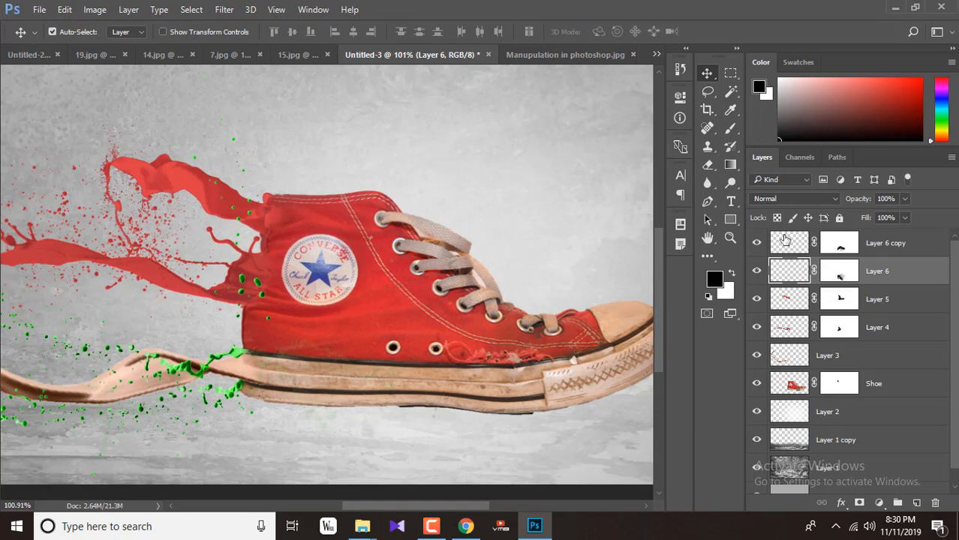
click(94, 9)
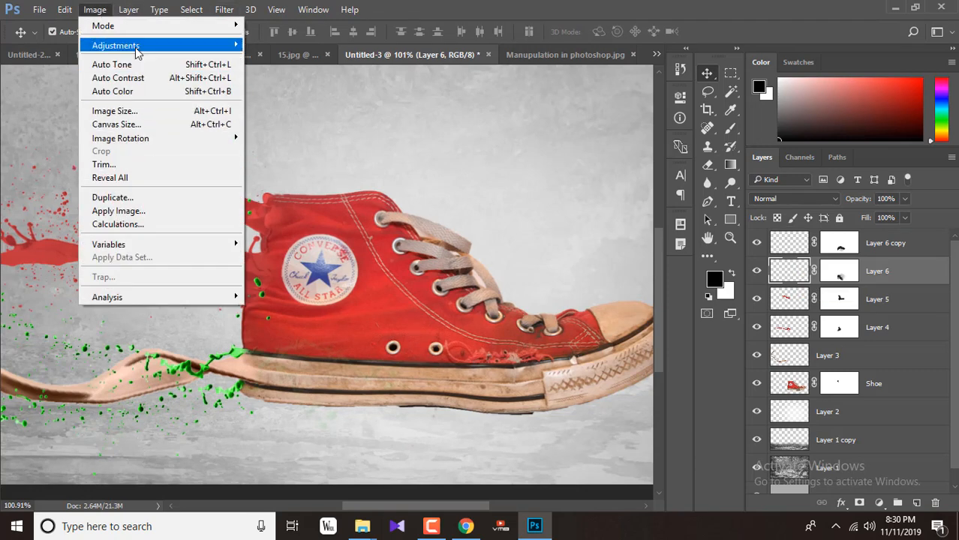
mouse_move(161, 42)
click(296, 72)
drag(497, 192, 530, 190)
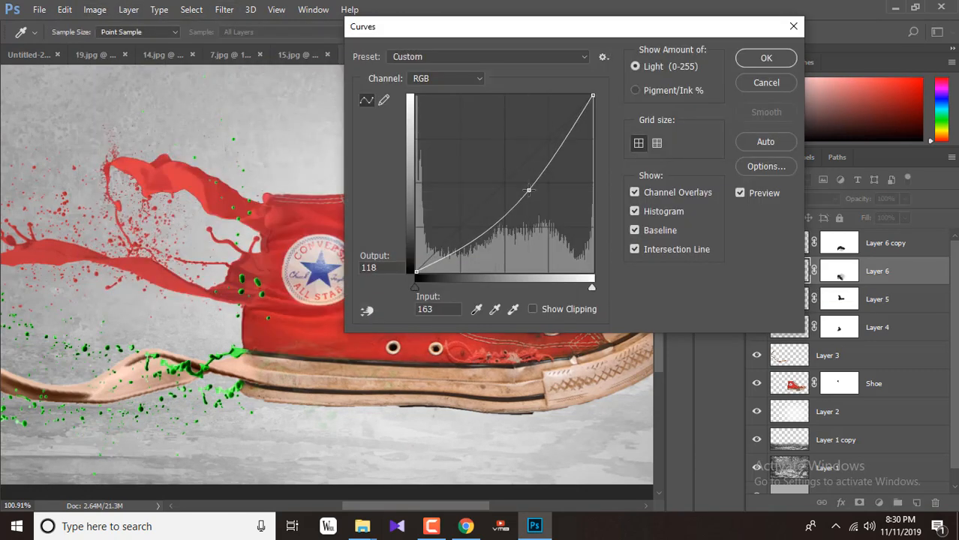
click(764, 59)
Start a Gradient Map on the Layer 6 splash and set its dark colour stop to 332b26.
click(94, 9)
mouse_move(161, 45)
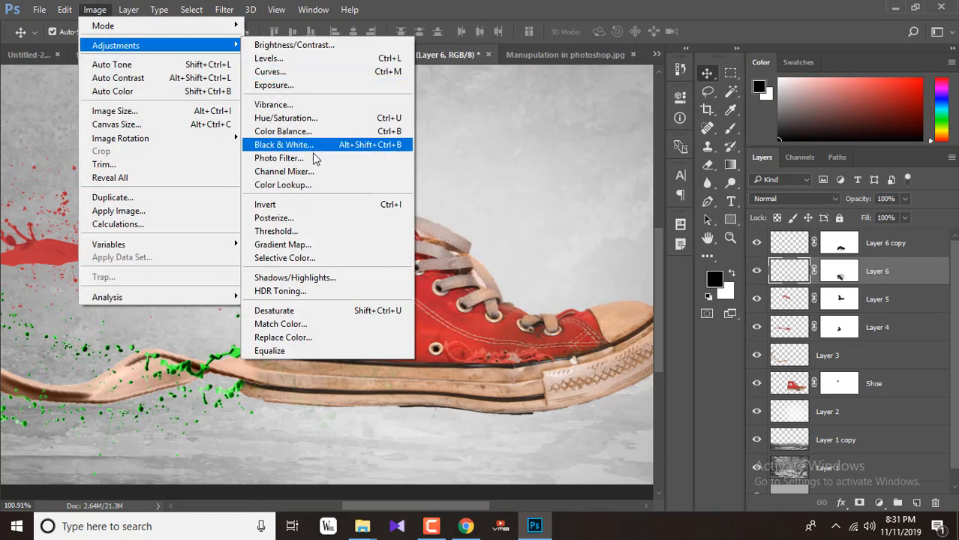
click(283, 245)
click(555, 129)
double_click(583, 281)
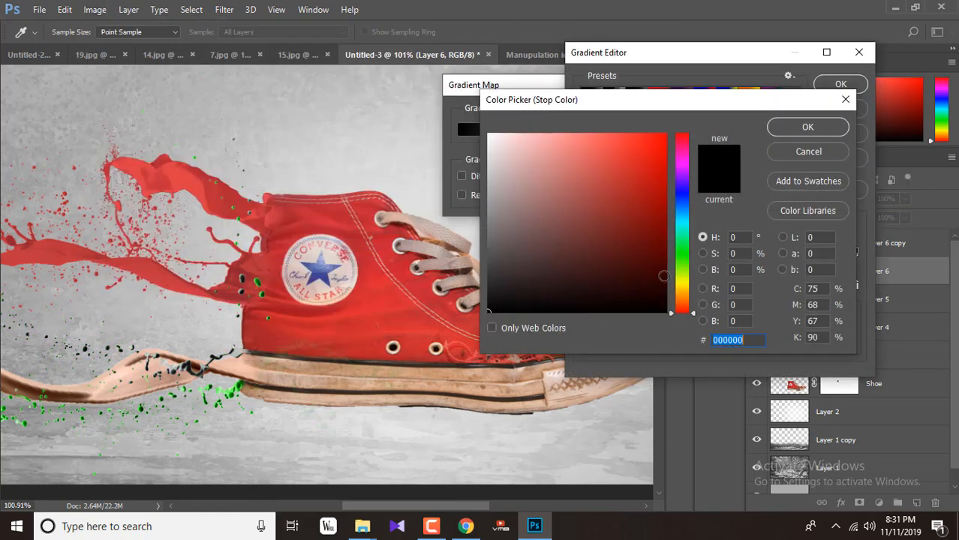
text(332b)
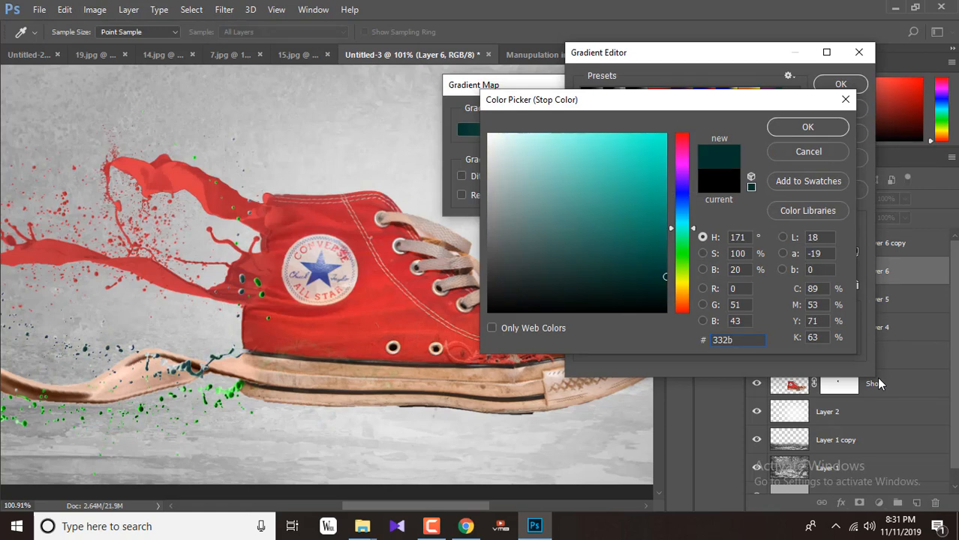
text(26)
click(818, 130)
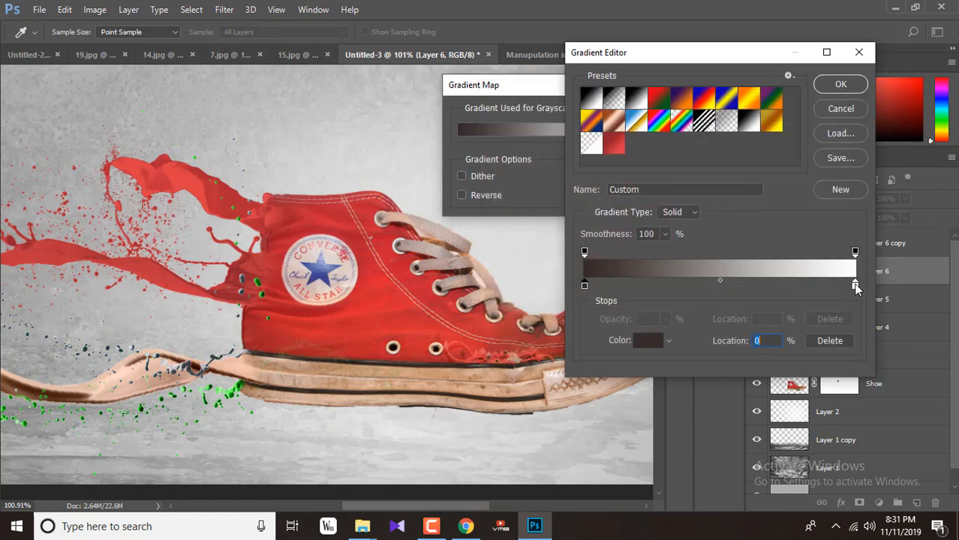
Set the Gradient Map's light colour stop to 705e54 and apply it to Layer 6.
double_click(857, 285)
text(705)
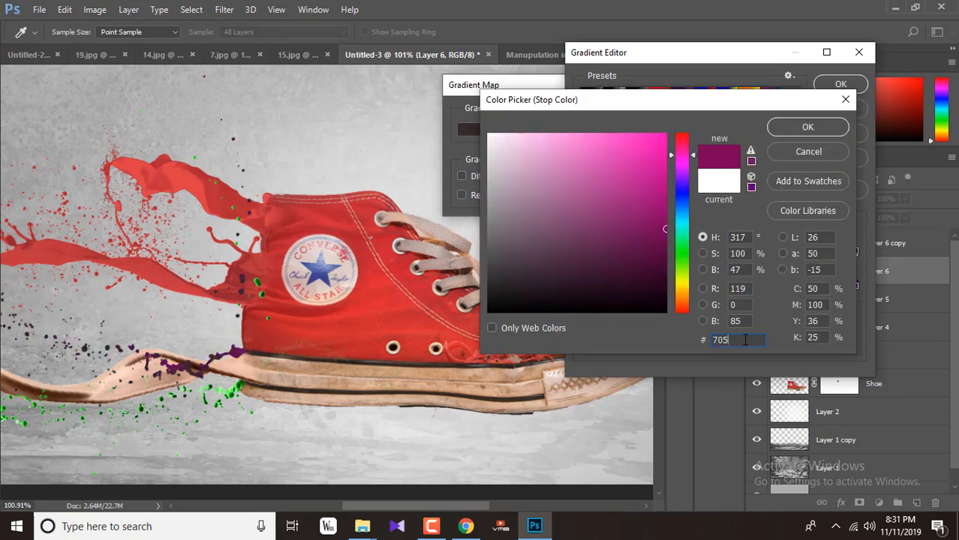
text(a4e)
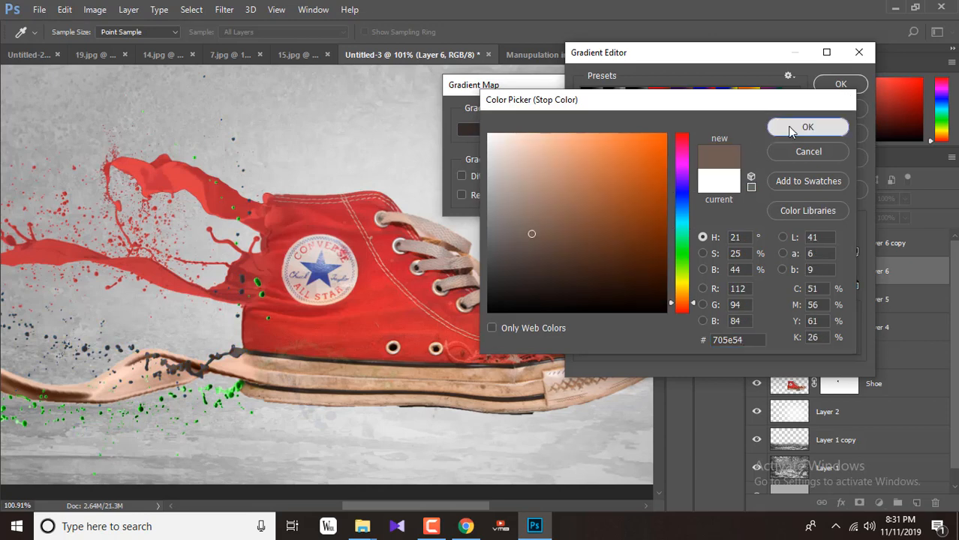
key(Return)
click(841, 84)
click(692, 116)
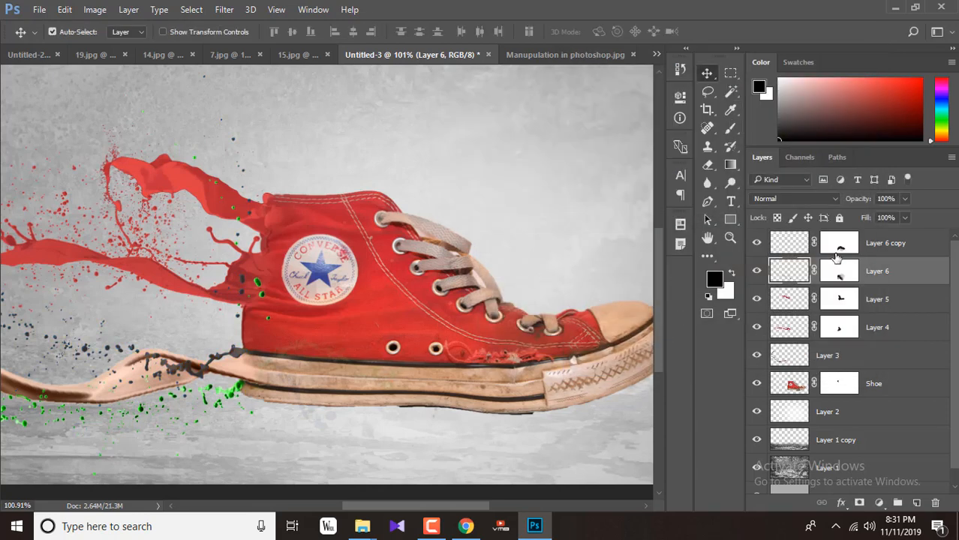
Darken the Layer 6 copy splash by lowering the midtones with a Curves adjustment.
click(798, 253)
click(95, 9)
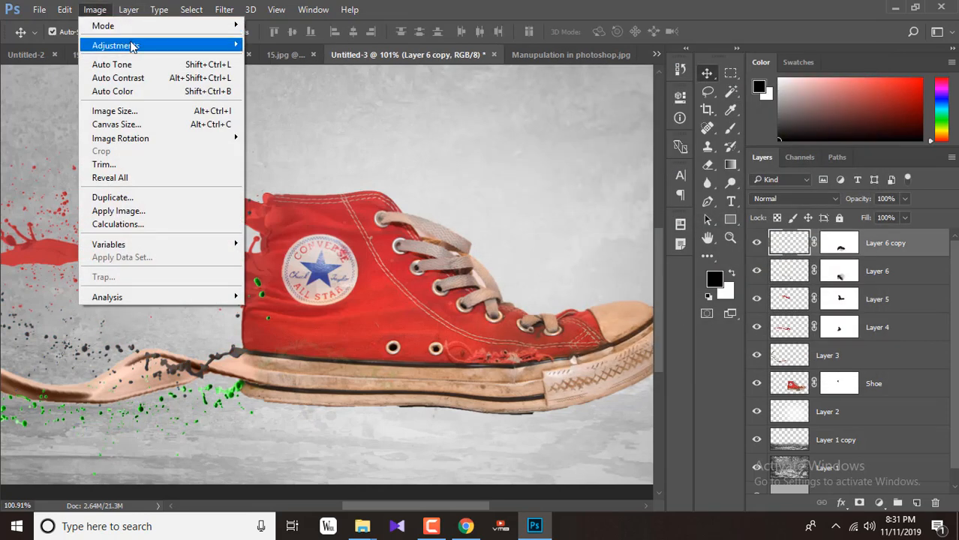
mouse_move(133, 42)
click(296, 70)
mouse_move(500, 188)
mouse_down()
mouse_move(506, 200)
mouse_move(517, 190)
mouse_up()
key(Return)
Start a Gradient Map on the Layer 6 copy splash and set its dark colour stop to 332b26.
click(94, 9)
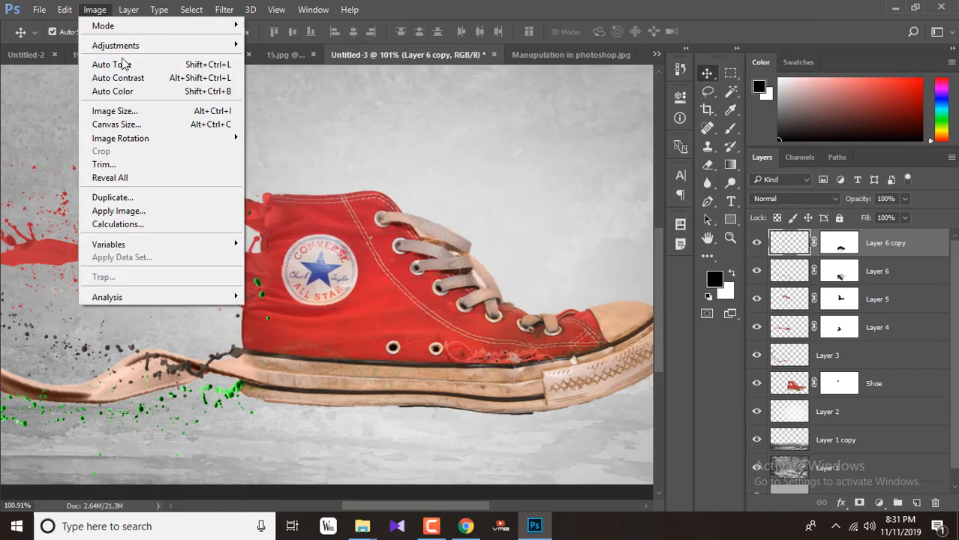
mouse_move(129, 41)
click(286, 242)
click(511, 130)
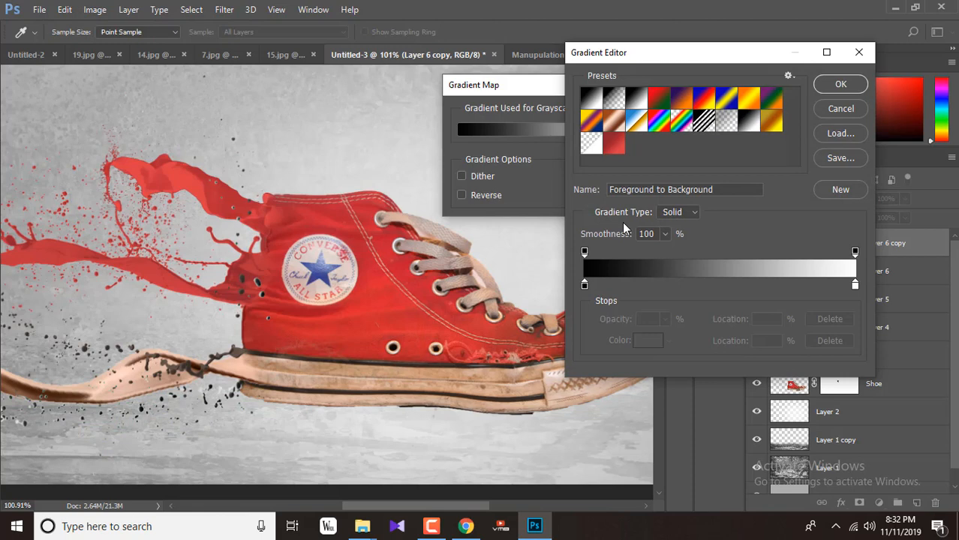
double_click(585, 286)
text(33)
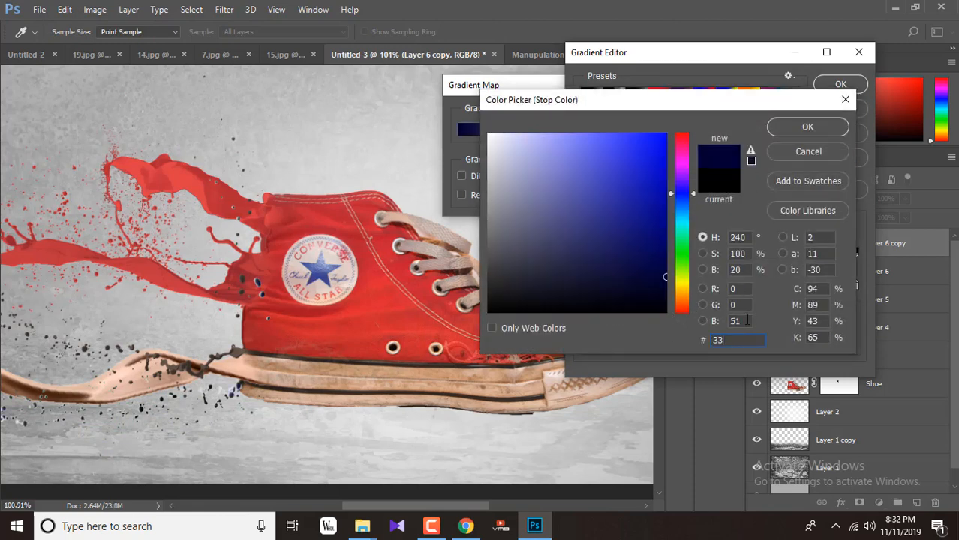
text(2b26)
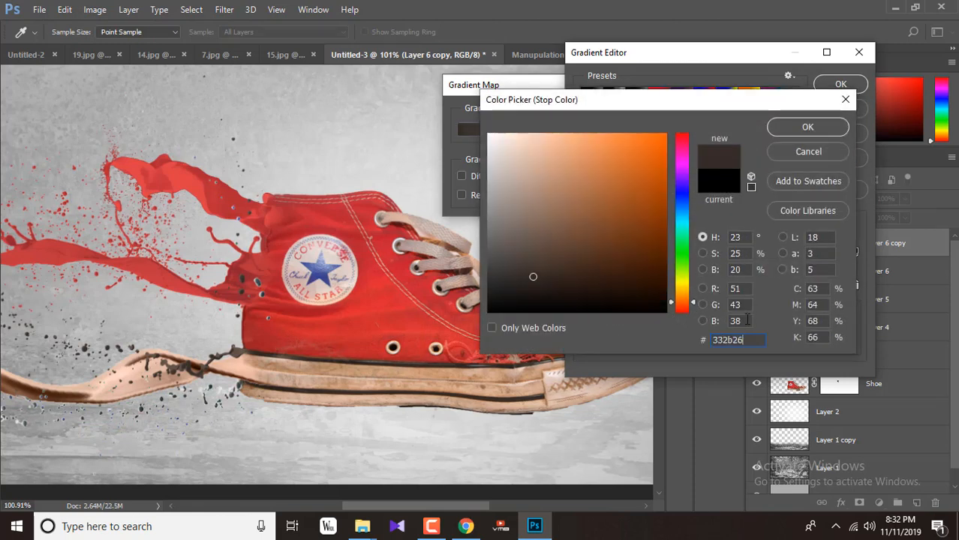
key(Return)
Set the Gradient Map's light colour stop to 705e54 and apply it to Layer 6 copy.
double_click(856, 286)
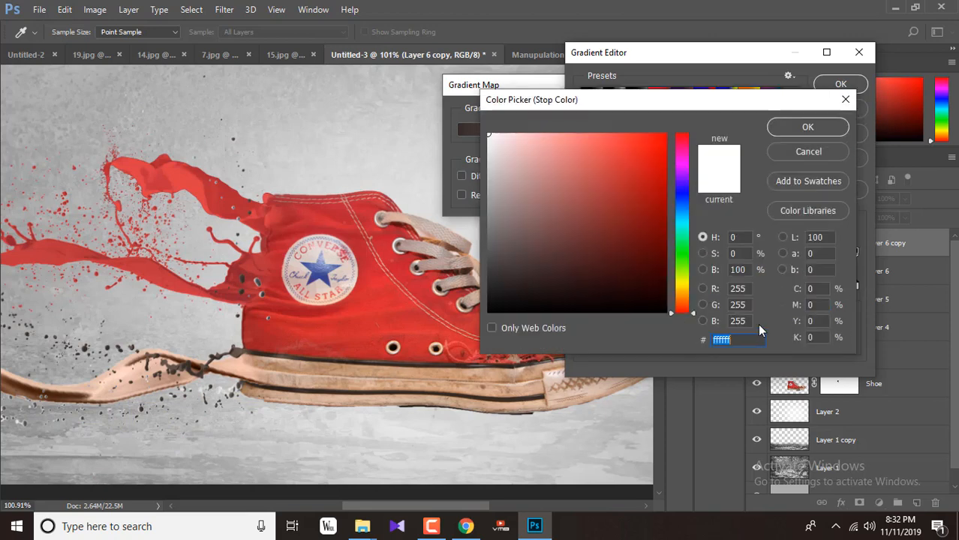
text(705e54)
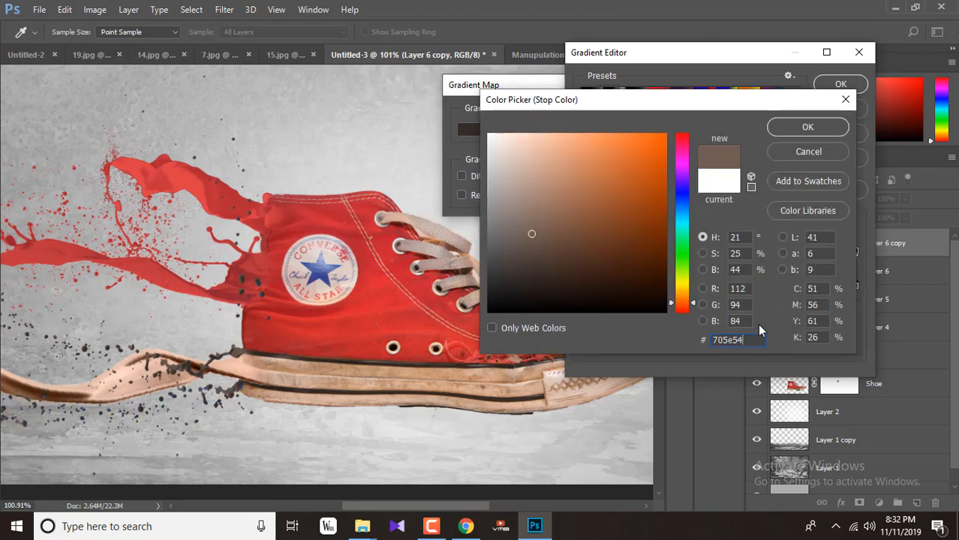
click(801, 126)
click(840, 83)
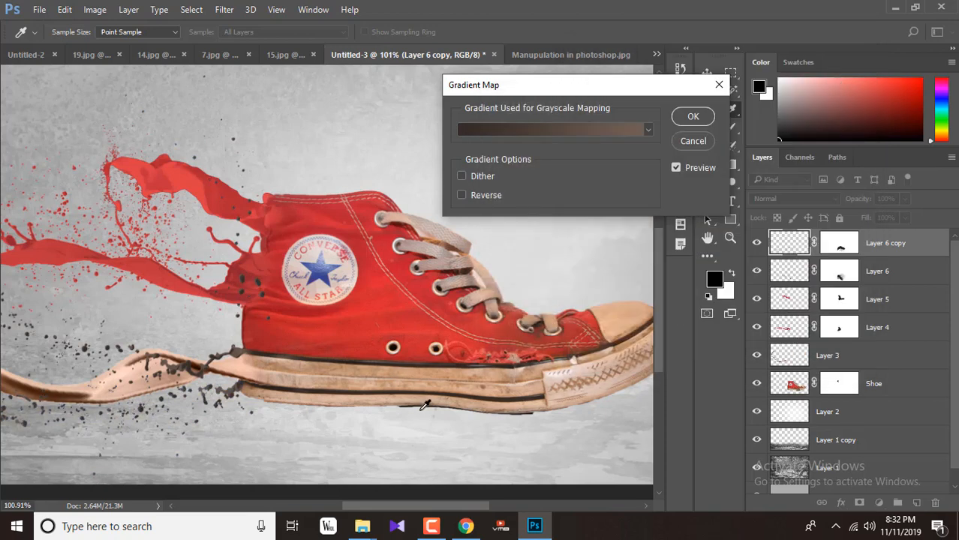
click(691, 114)
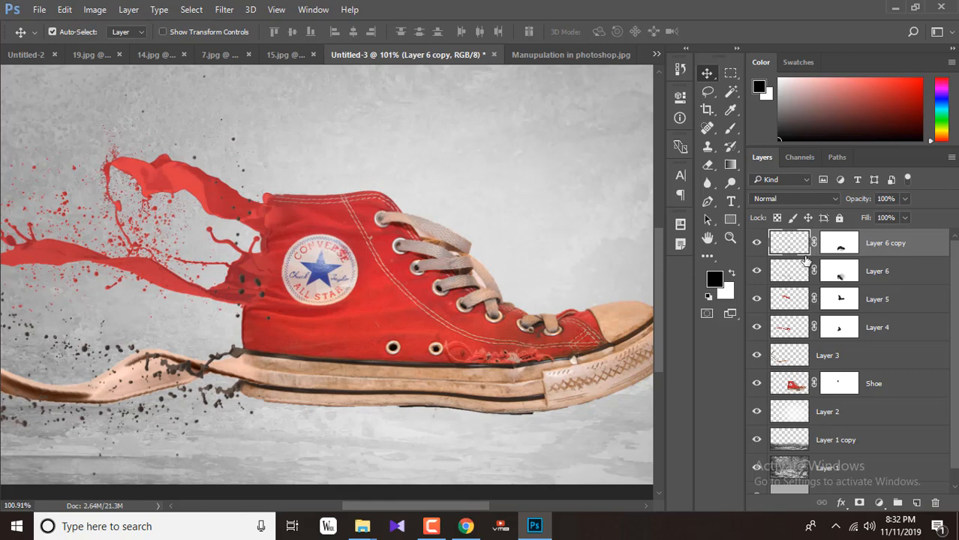
Add a new layer above Layer 2 and reduce the Brush tool's size to 80 px.
scroll(856, 342, down, 1)
click(855, 396)
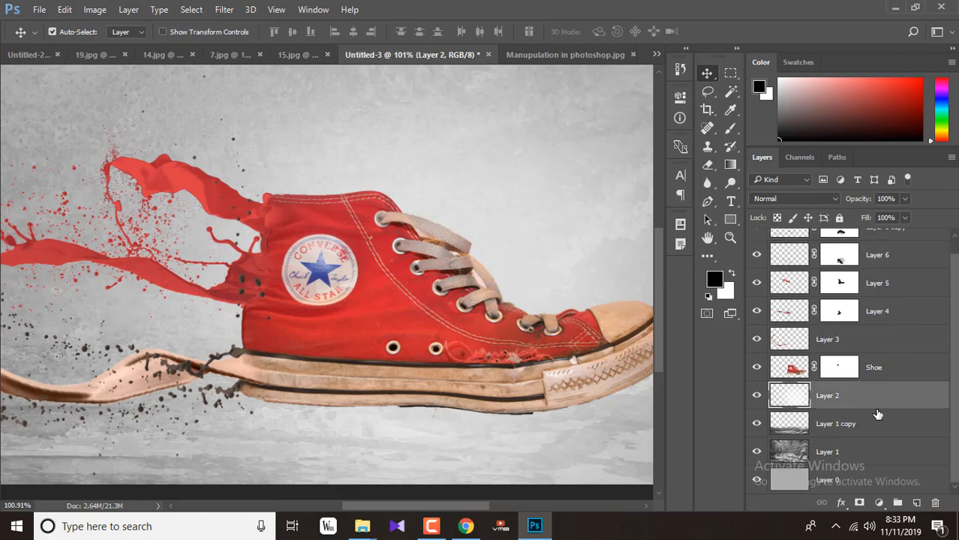
click(916, 503)
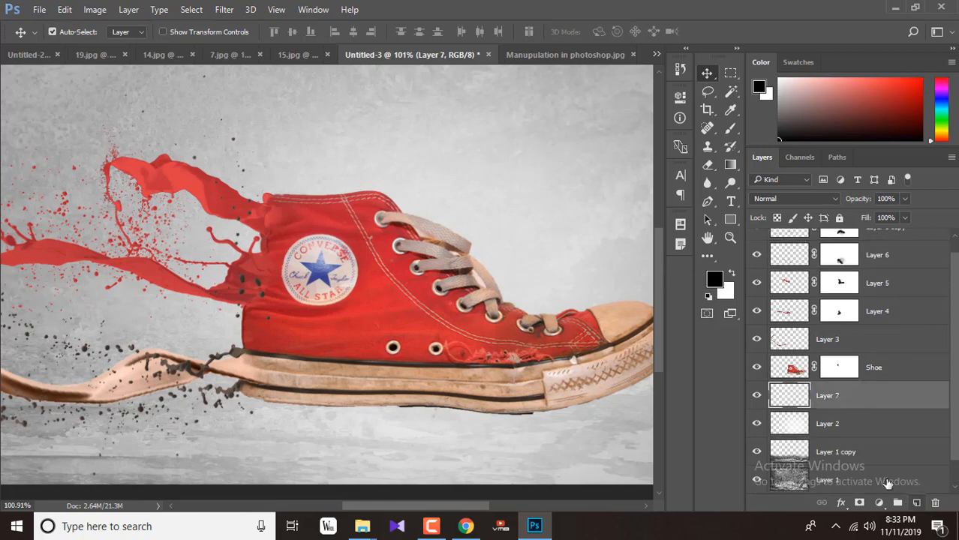
click(731, 127)
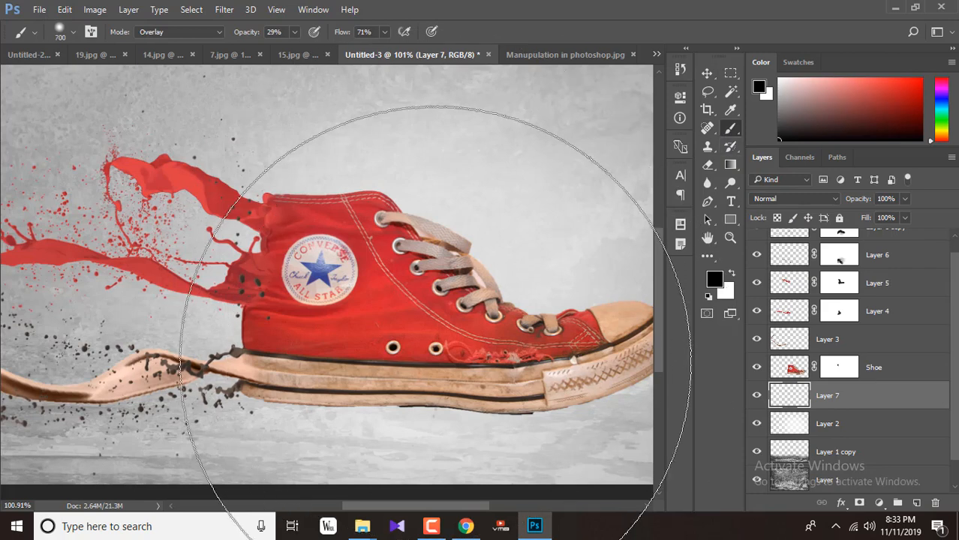
key(bracketleft)
key(bracketleft)
key(bracketleft)
key(bracketleft)
key(bracketleft)
key(bracketleft)
key(bracketleft)
key(bracketleft)
key(bracketleft)
key(bracketleft)
key(bracketleft)
key(bracketleft)
Try painting a faint black shadow beneath the sole and toe with soft and hard brushes at 29% opacity.
mouse_move(256, 386)
mouse_down()
mouse_move(537, 401)
mouse_move(644, 353)
mouse_move(475, 328)
mouse_up()
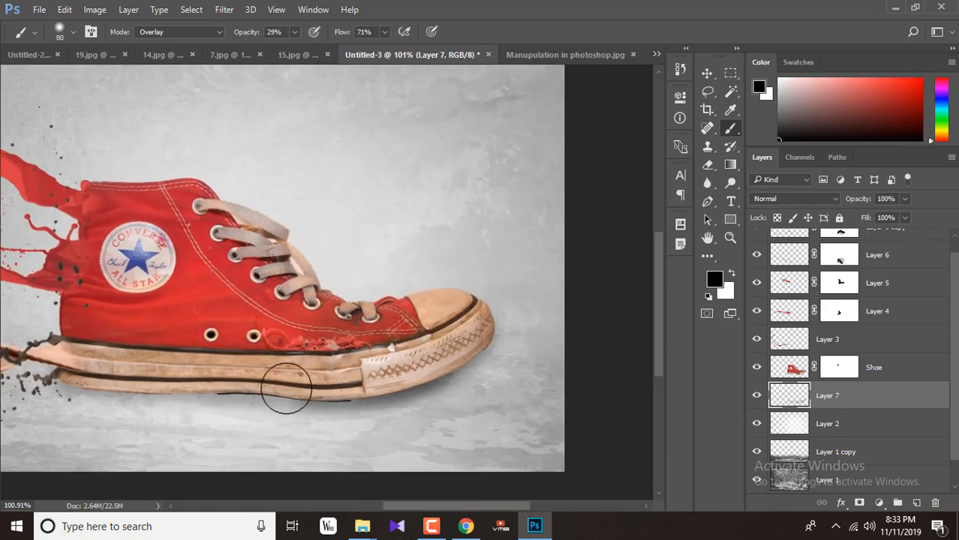
mouse_move(286, 388)
mouse_down()
mouse_move(148, 388)
mouse_move(89, 375)
mouse_up()
click(73, 32)
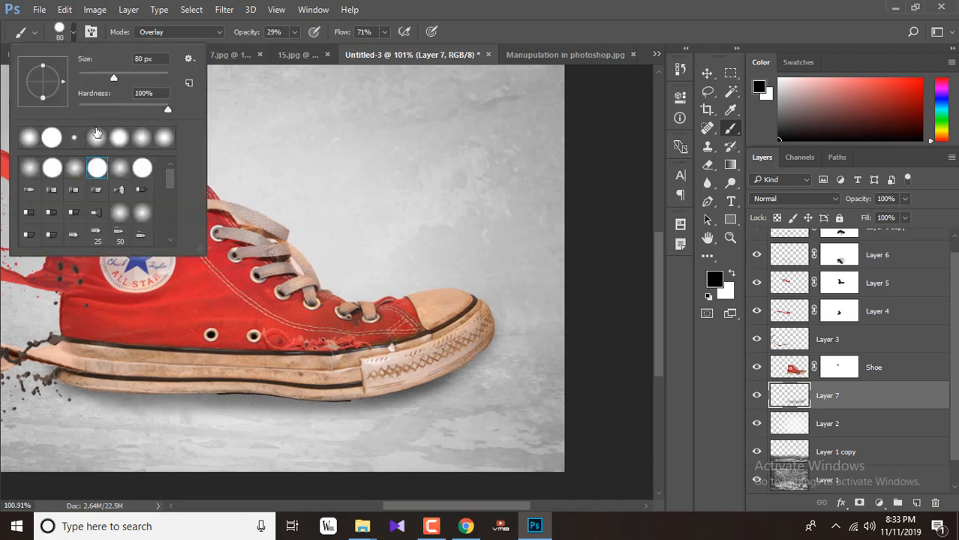
click(475, 6)
mouse_move(53, 381)
mouse_down()
mouse_move(272, 375)
mouse_move(466, 354)
mouse_move(478, 327)
mouse_up()
drag(400, 404, 238, 432)
key(ctrl+z)
drag(171, 387, 365, 382)
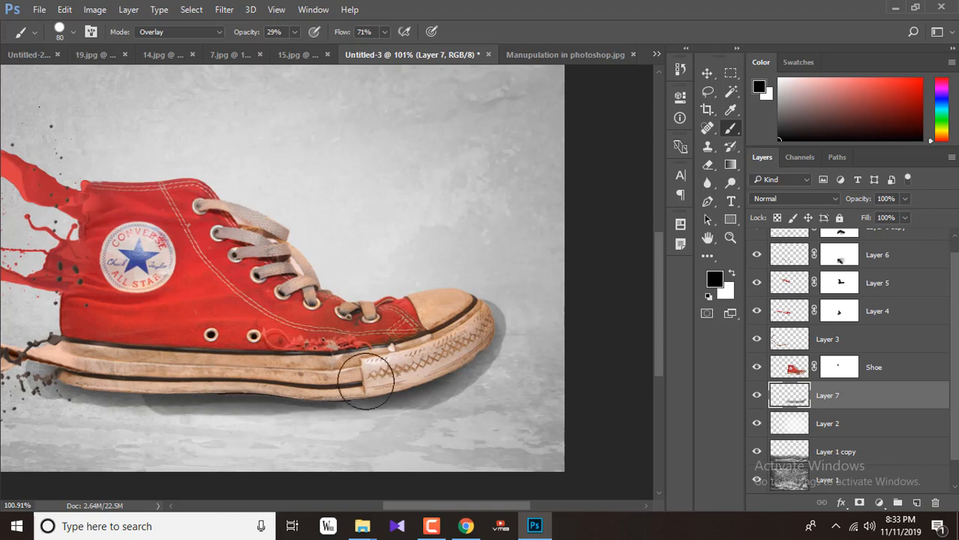
Raise the brush opacity to 100% and delete the painted shadow layer above Layer 2.
click(294, 32)
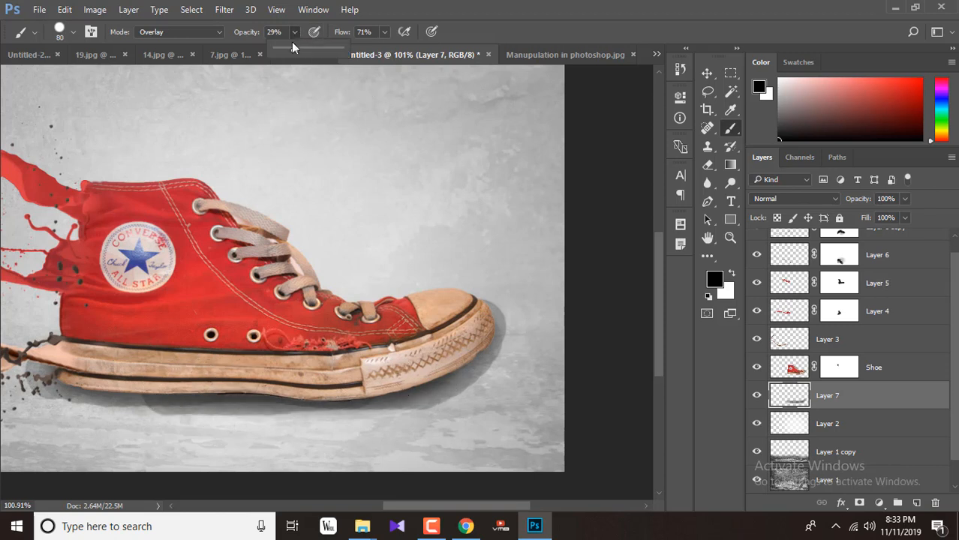
click(935, 503)
click(412, 199)
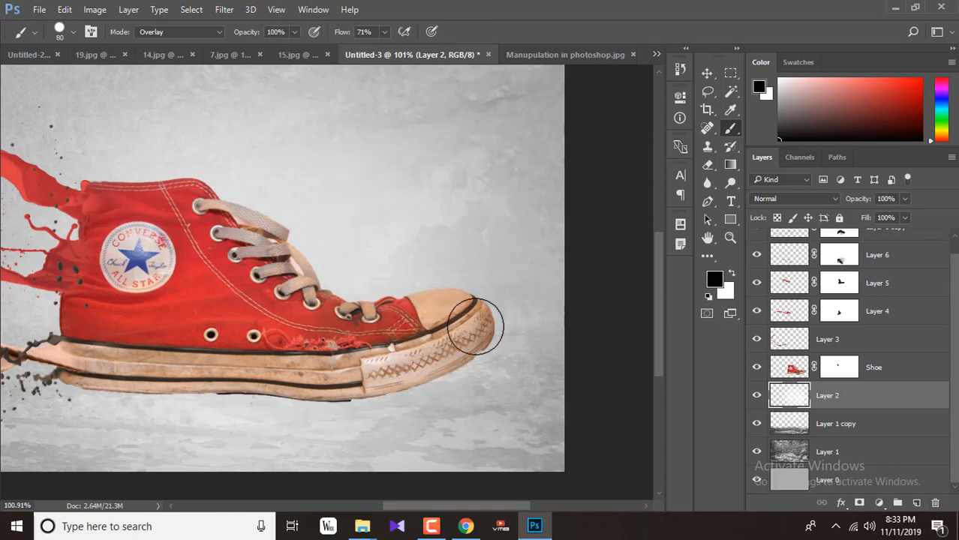
Soften the 80 px brush to 57% hardness and undo the shadow stroke painted around the toe on Layer 2.
click(60, 31)
click(96, 139)
click(119, 139)
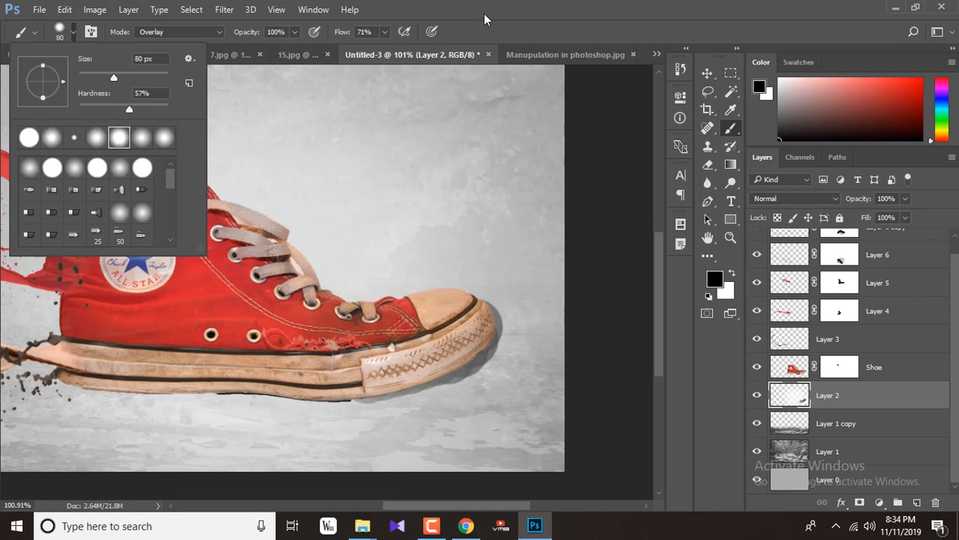
click(484, 16)
drag(855, 400, 917, 467)
drag(887, 404, 888, 406)
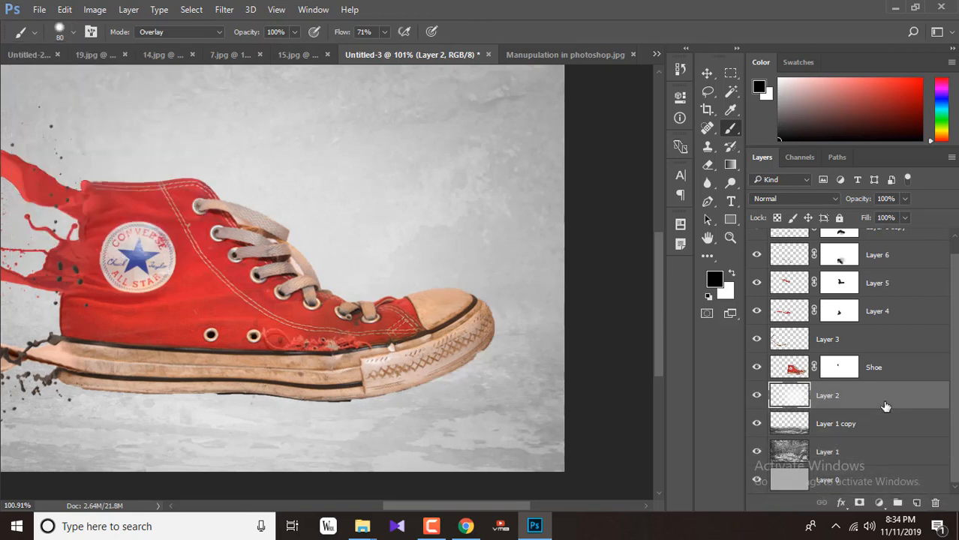
Create a new layer above Layer 2 and paint a black shadow around the toe, under the sole and behind the heel.
click(916, 506)
mouse_move(492, 334)
mouse_down()
mouse_move(390, 377)
mouse_move(264, 388)
mouse_move(66, 368)
mouse_up()
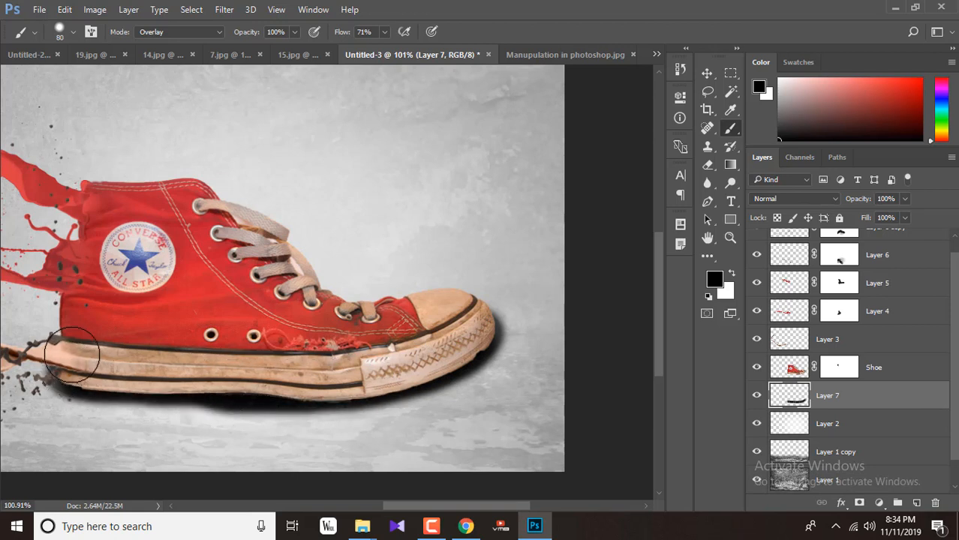
drag(73, 313, 75, 259)
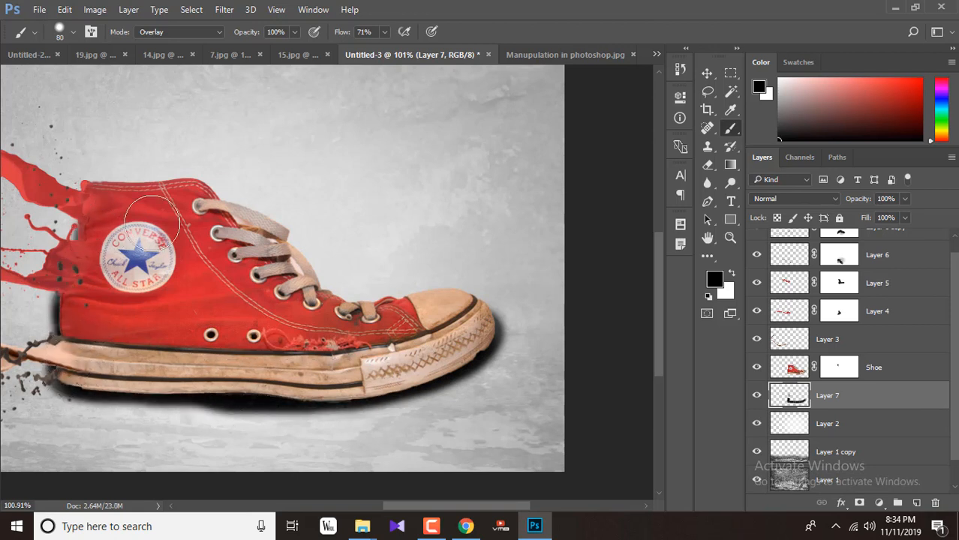
drag(171, 392, 73, 379)
mouse_move(363, 398)
mouse_down()
mouse_move(344, 391)
mouse_move(402, 383)
mouse_up()
Soften the painted shadow on Layer 7 with a Gaussian Blur of 25.5 pixels radius.
click(224, 9)
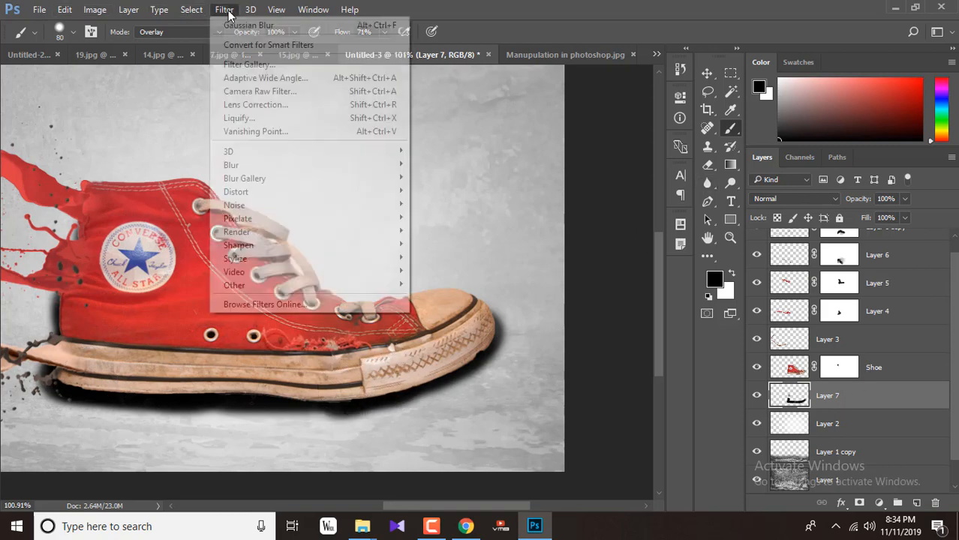
mouse_move(300, 166)
click(447, 217)
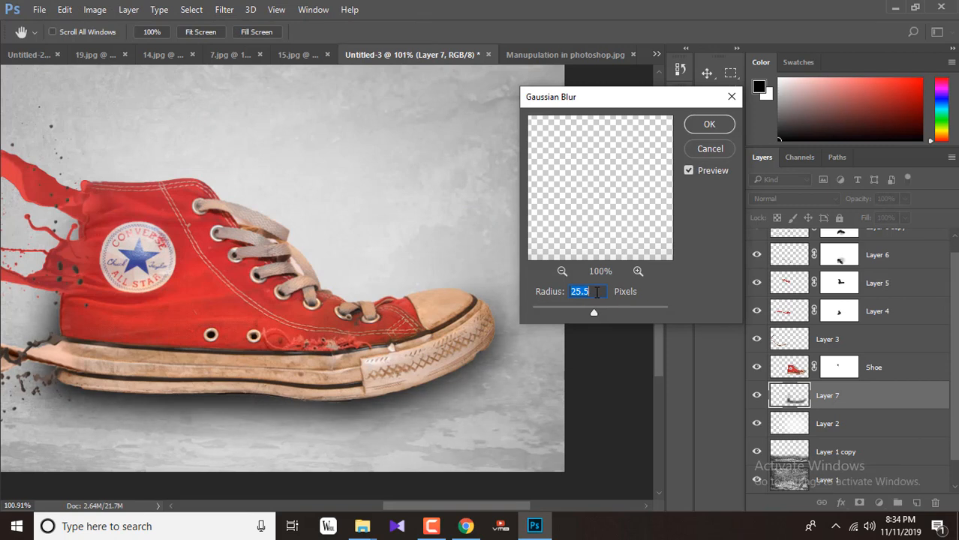
key(Return)
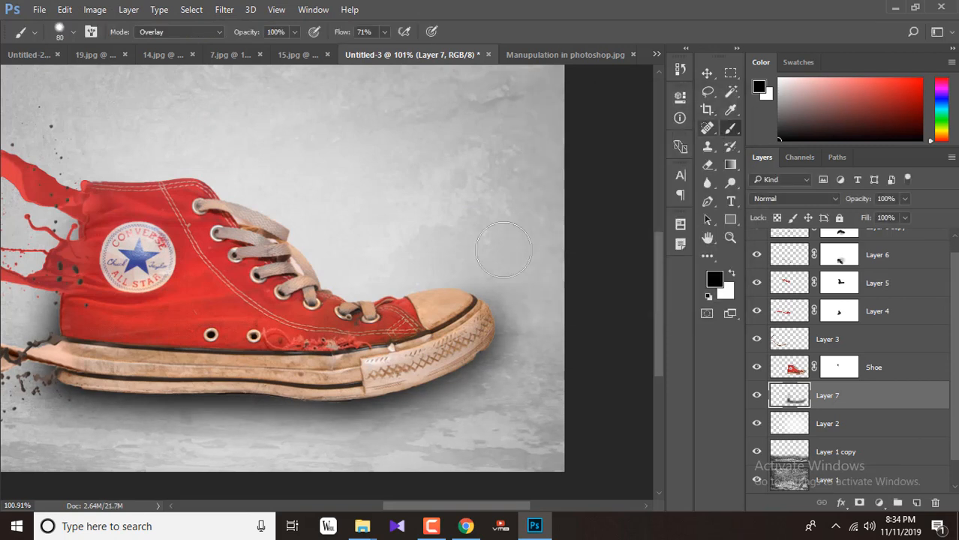
Switch to the Move tool and select Layer 6 copy at the top of the layer stack.
click(888, 341)
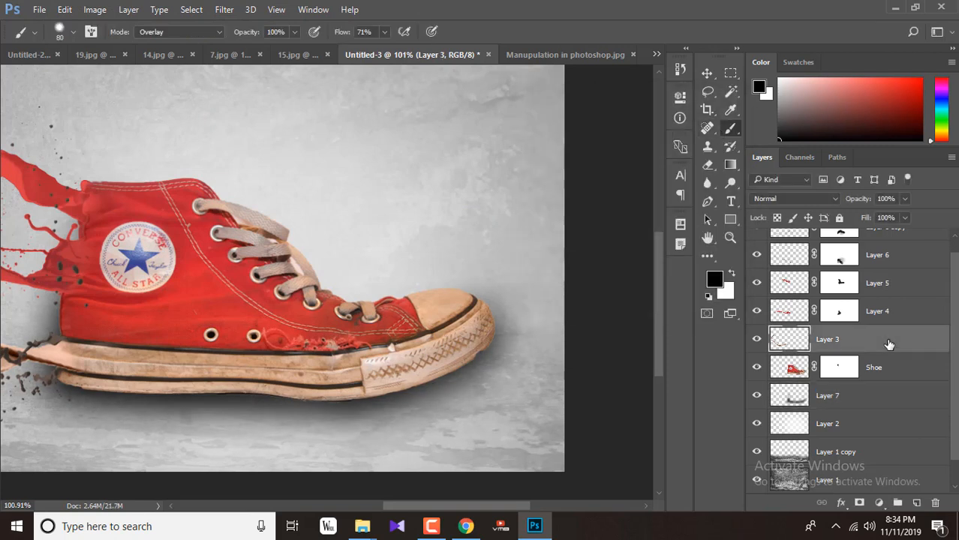
click(707, 73)
scroll(870, 343, up, 1)
click(886, 242)
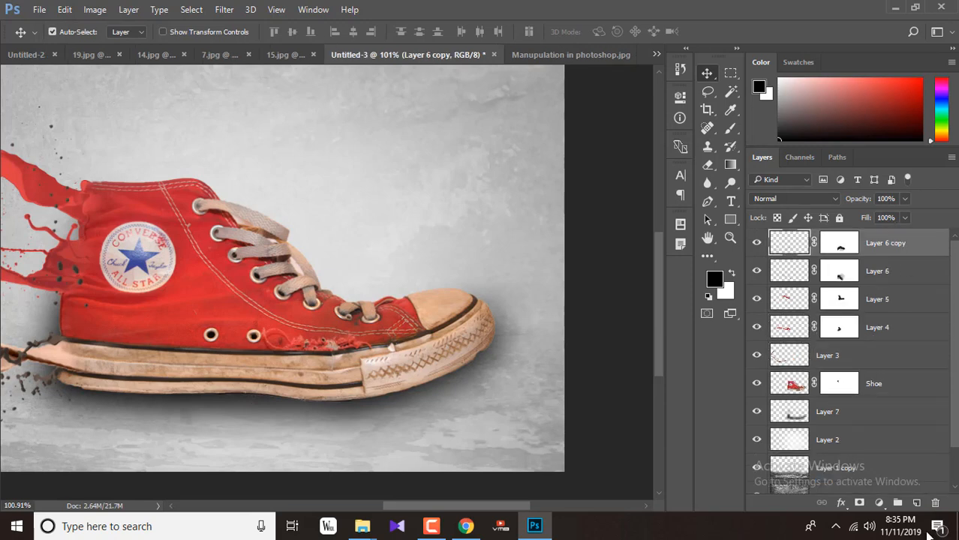
click(879, 503)
click(863, 335)
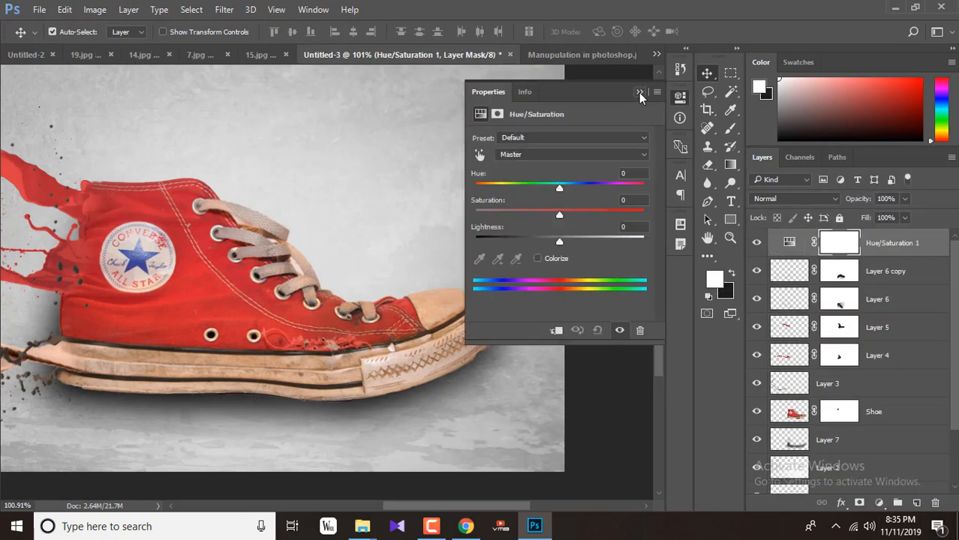
click(640, 94)
drag(884, 246, 935, 503)
Add a Brightness/Contrast adjustment layer above Layer 6 copy with brightness -69 and contrast 11.
click(879, 503)
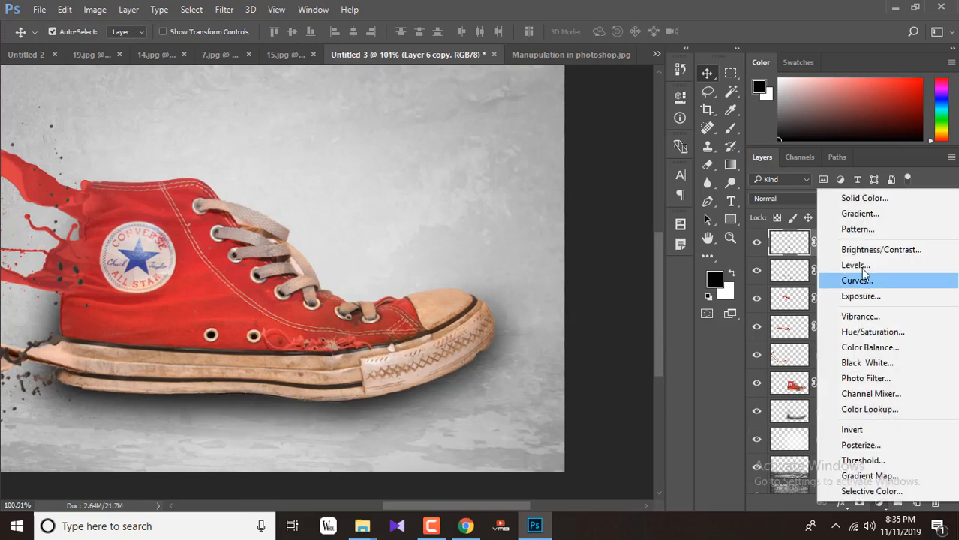
click(882, 249)
drag(561, 172, 517, 171)
scroll(257, 212, down, 2)
scroll(257, 212, down, 1)
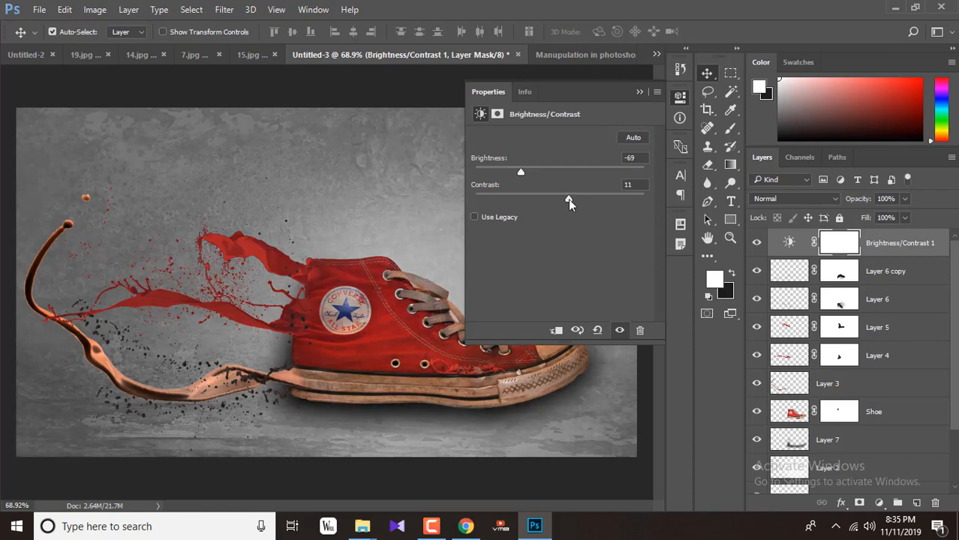
click(640, 92)
Add a Hue/Saturation adjustment layer above Brightness/Contrast 1, adjust its hue and set its saturation to 0.
click(879, 503)
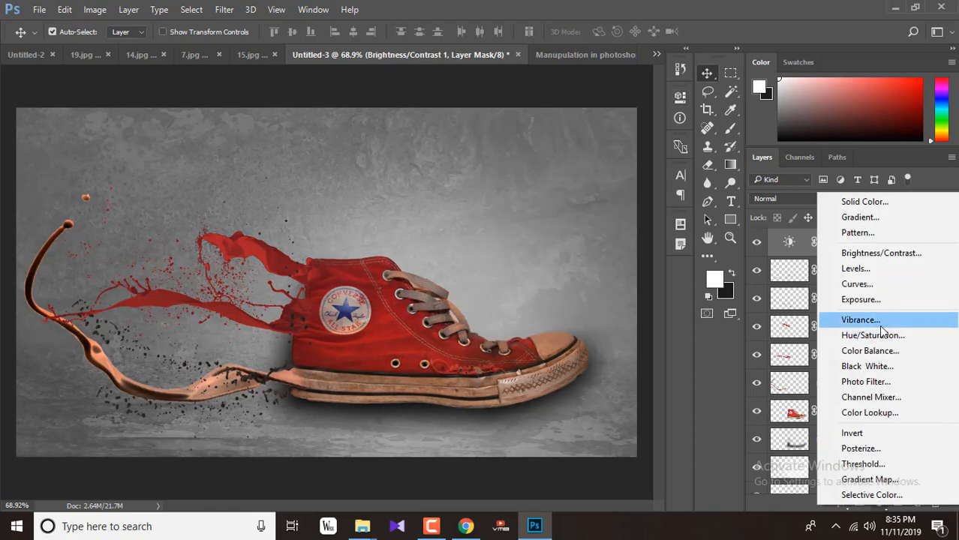
click(873, 335)
drag(559, 188, 534, 214)
text(0)
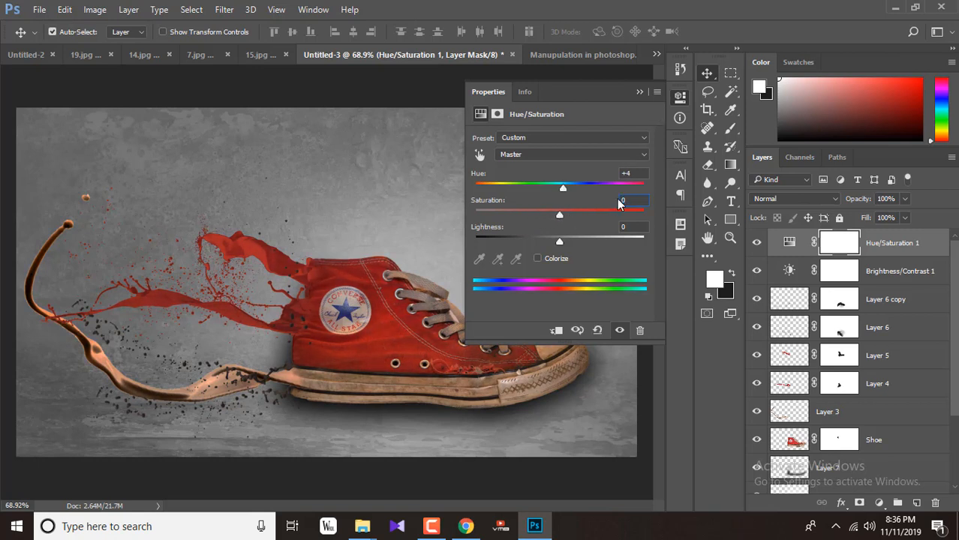
click(635, 173)
click(640, 93)
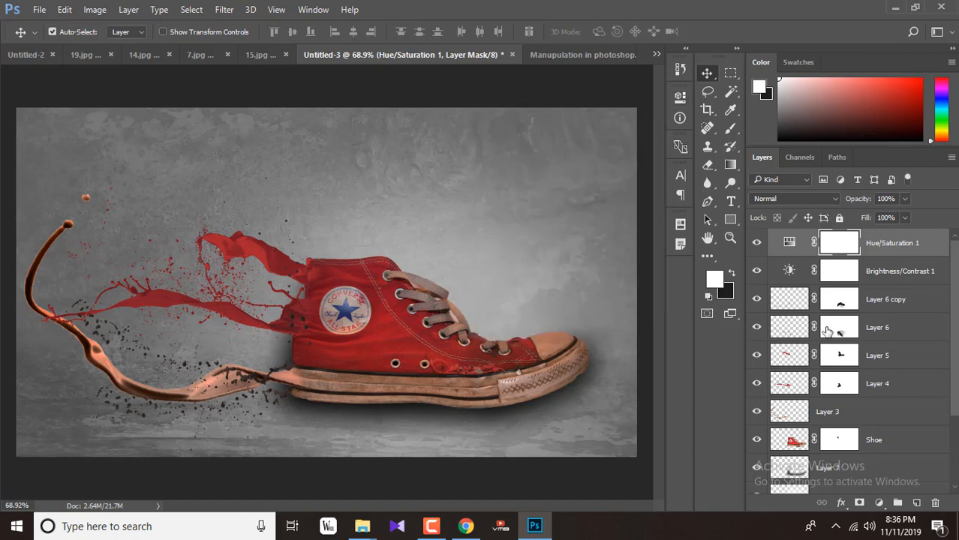
Add a Color Balance adjustment layer above Layer 3 and shift its midtones toward red.
click(844, 421)
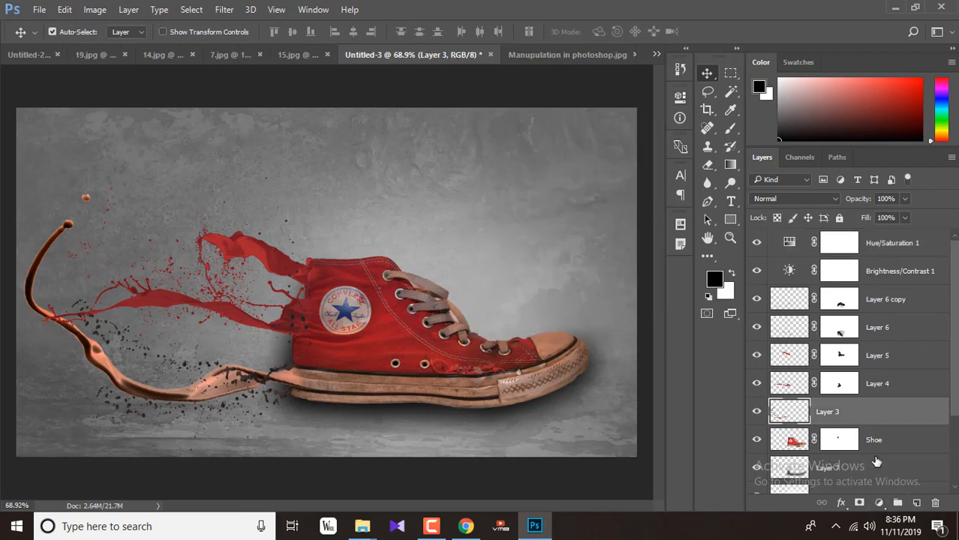
click(880, 503)
click(870, 354)
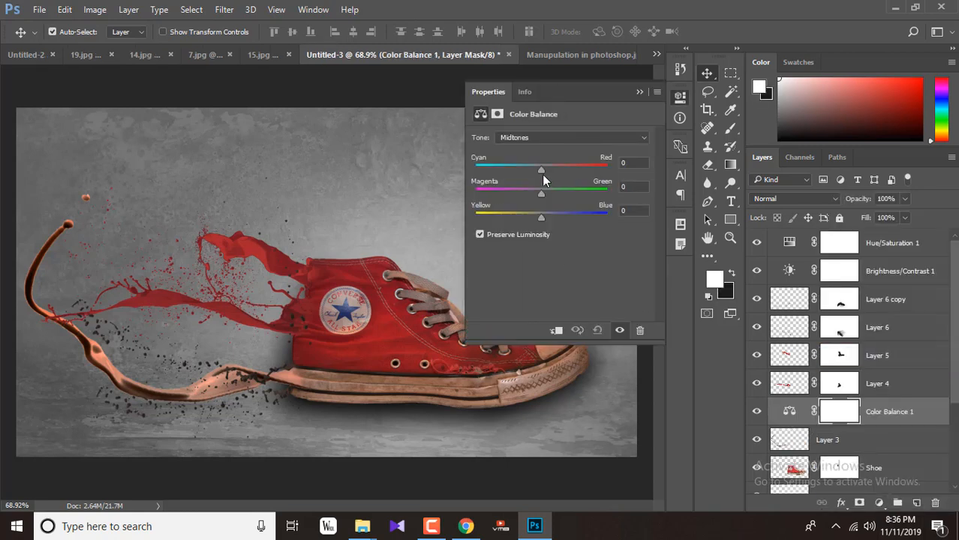
drag(541, 169, 576, 188)
click(680, 97)
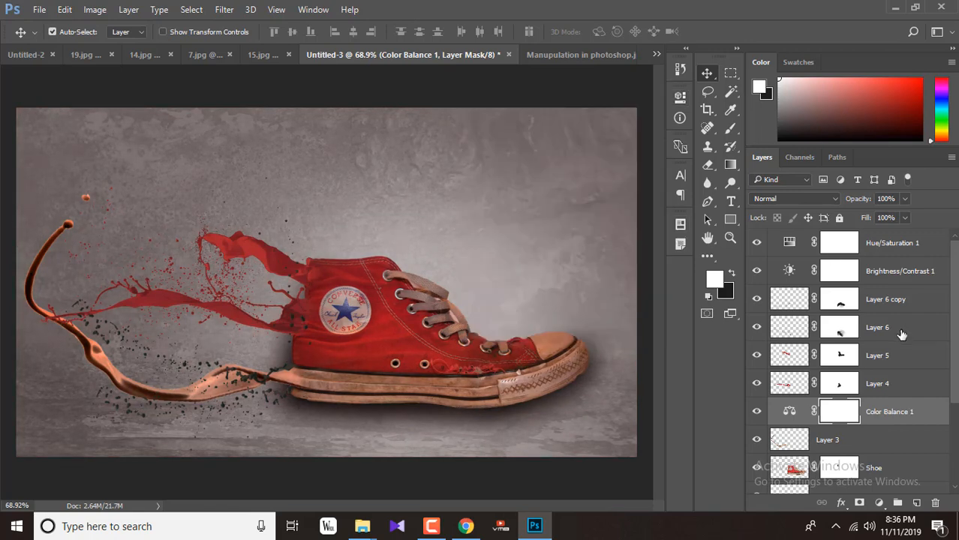
Add an Exposure adjustment layer above Hue/Saturation 1 with exposure +0.06 and gamma correction 0.96.
click(887, 251)
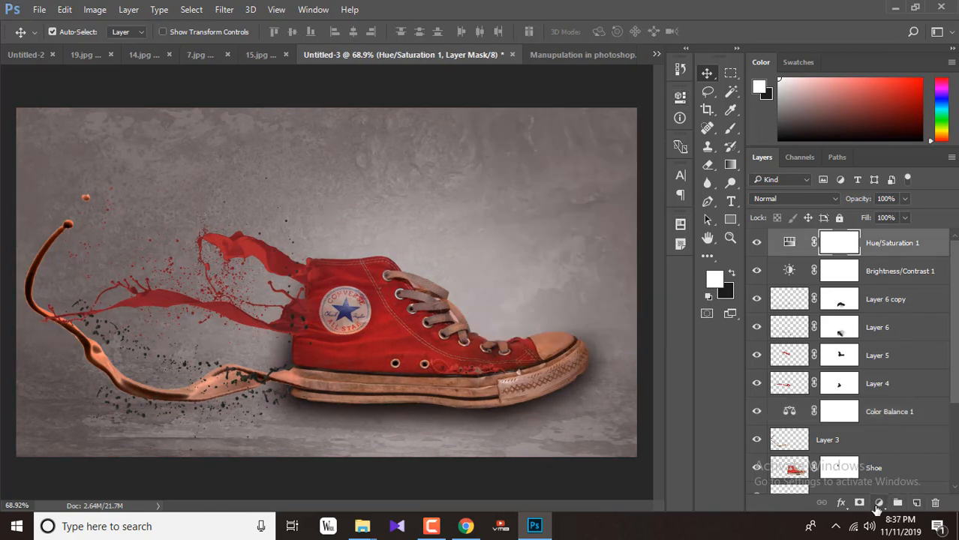
click(880, 503)
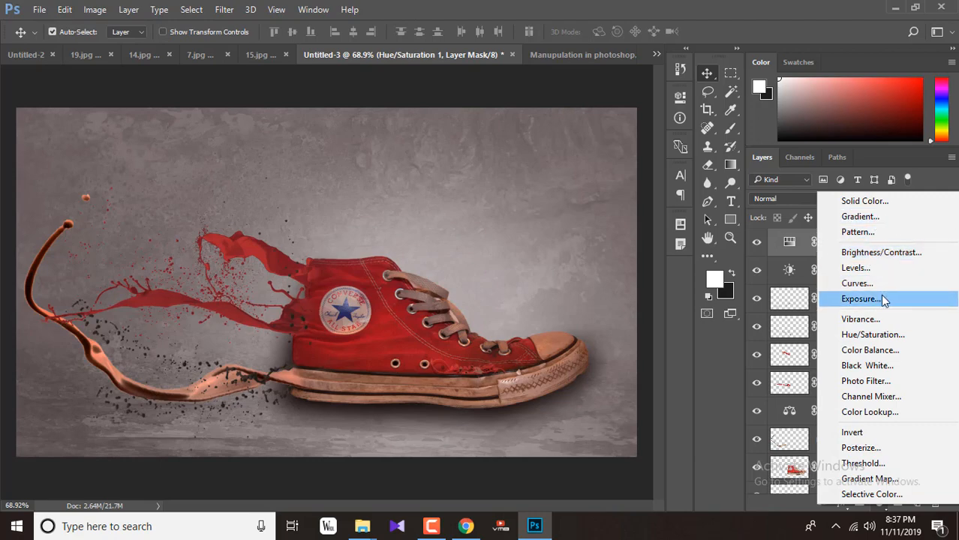
click(861, 299)
drag(563, 171, 565, 224)
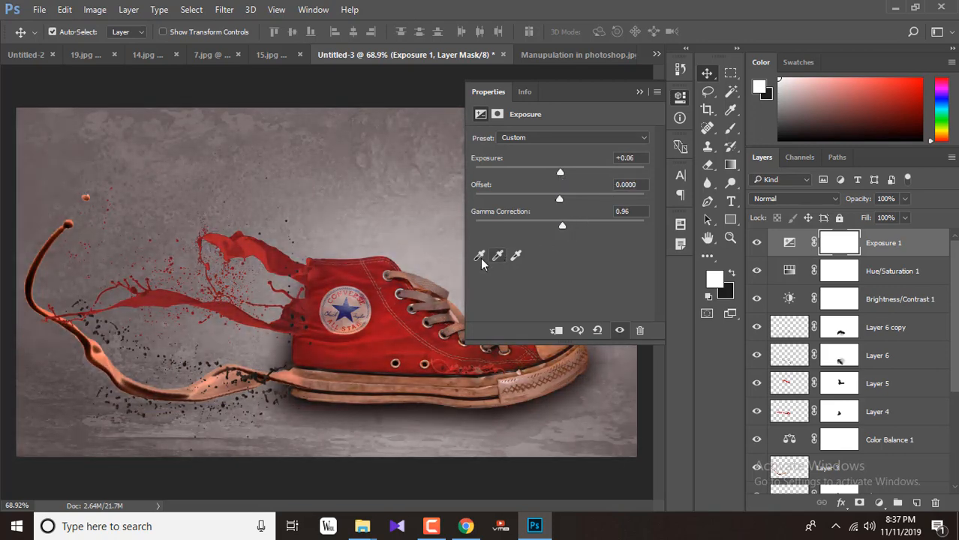
Try sampling the Exposure black point at the heel end of the sole, undo it and close the adjustment settings.
click(479, 255)
click(291, 372)
key(ctrl+z)
click(640, 92)
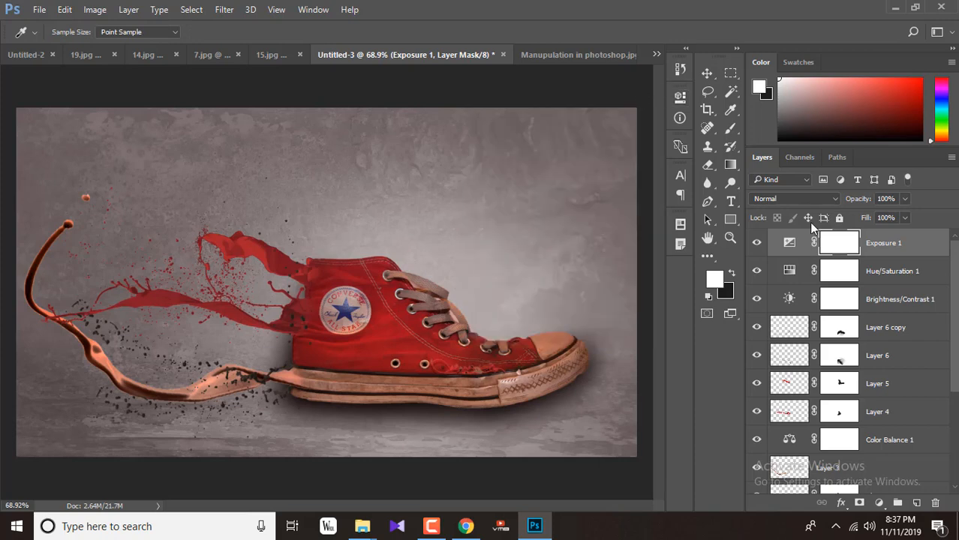
click(29, 55)
click(481, 55)
click(368, 54)
Switch to the Move tool and add a new empty layer directly above the Shoe layer.
key(v)
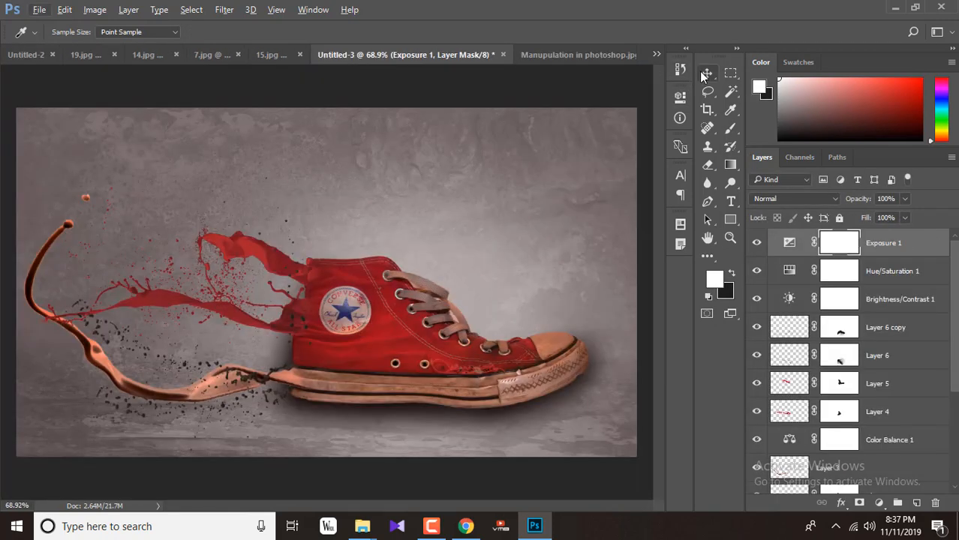
scroll(363, 328, up, 2)
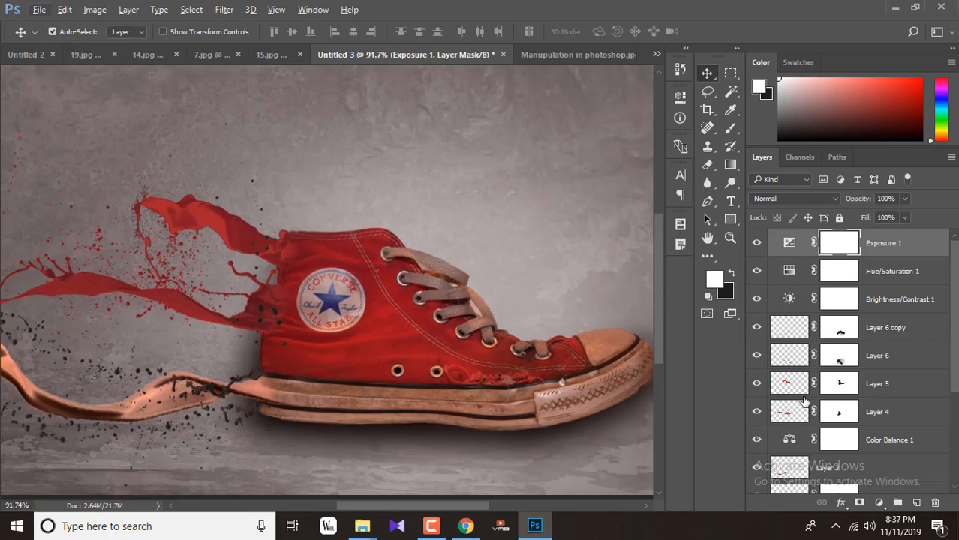
scroll(807, 404, down, 3)
click(877, 410)
click(917, 503)
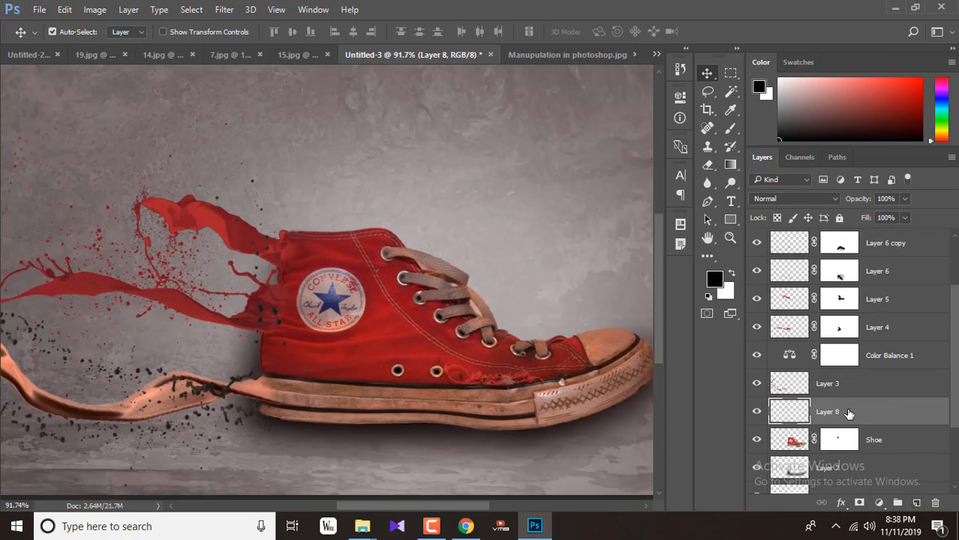
Activate the Brush tool and reduce its size to 20 px for detail work on the shoe.
click(731, 127)
scroll(390, 385, up, 2)
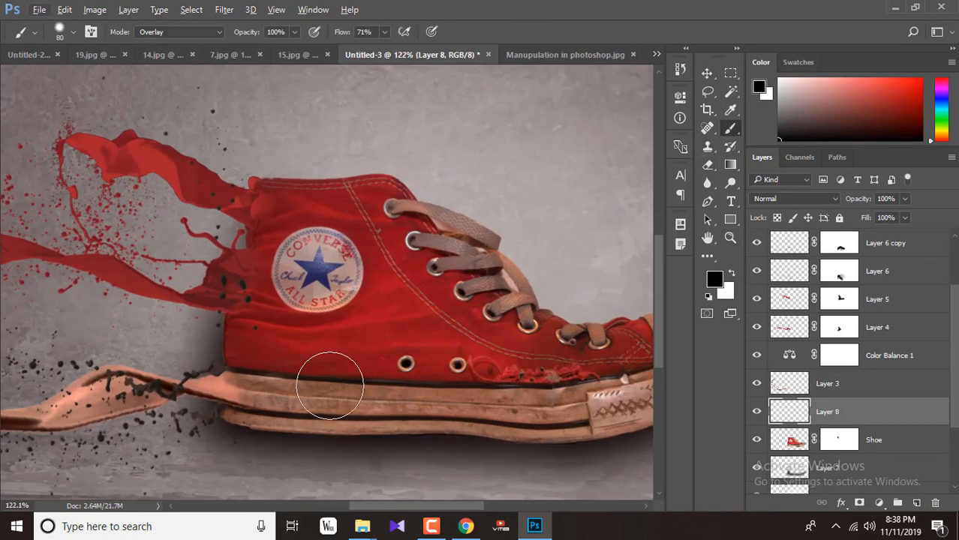
key(bracketleft)
key(bracketleft)
key(bracketleft)
key(bracketleft)
key(bracketleft)
key(bracketleft)
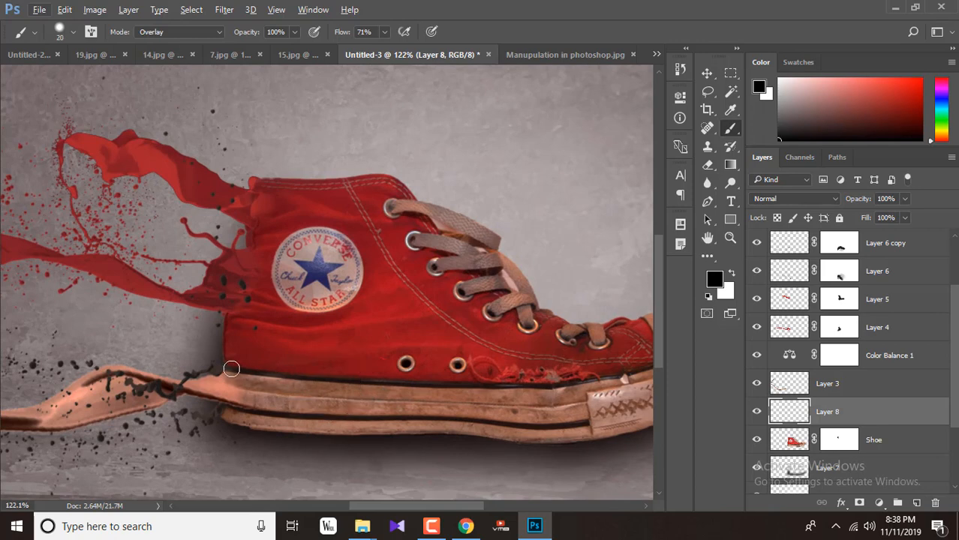
Set the brush to 46% opacity and 19% flow, undoing the test stroke along the sole seam.
click(73, 33)
click(449, 85)
click(73, 33)
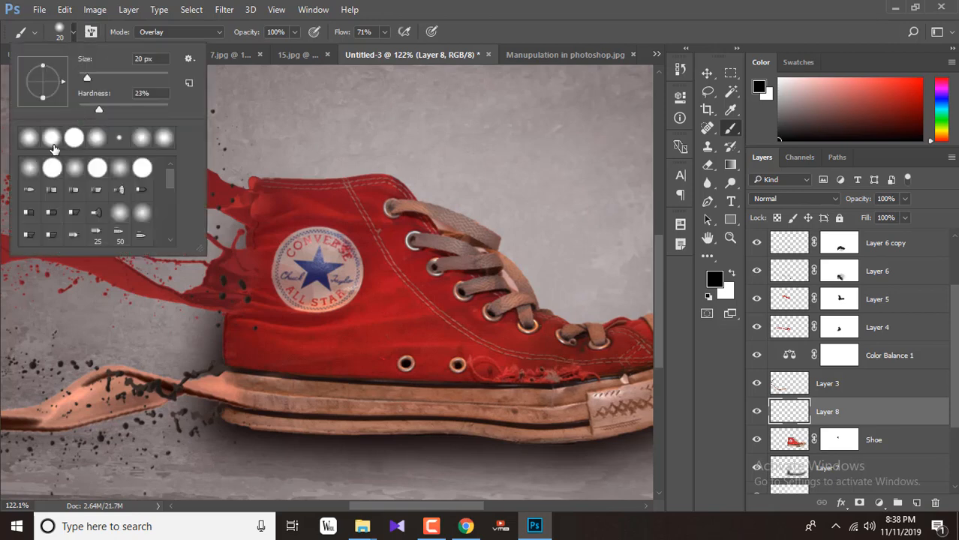
click(295, 32)
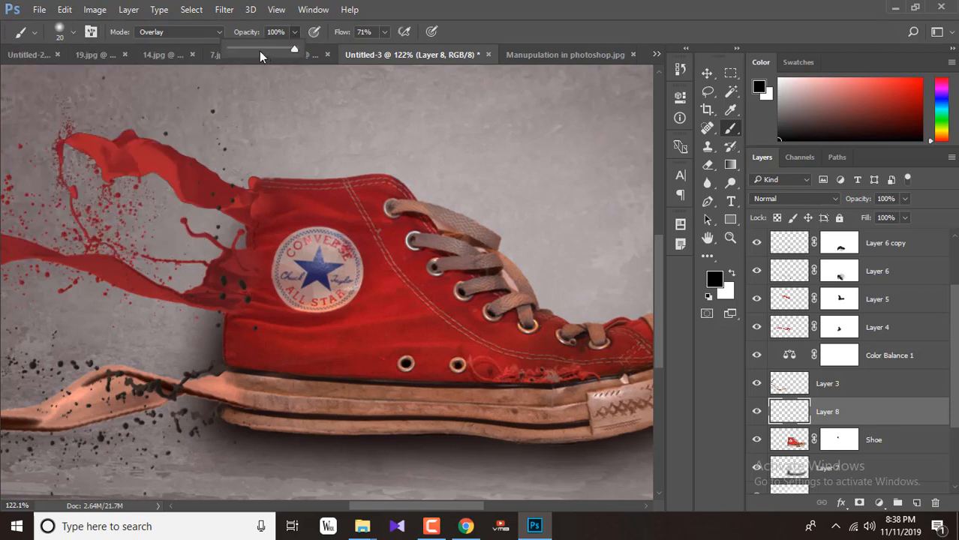
click(440, 15)
drag(231, 368, 304, 379)
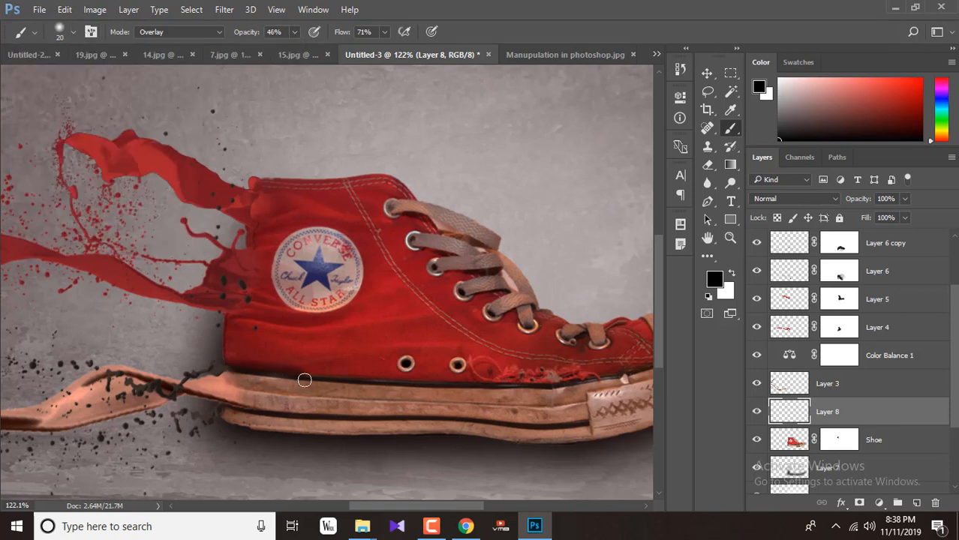
key(ctrl+z)
click(384, 32)
drag(388, 49, 345, 50)
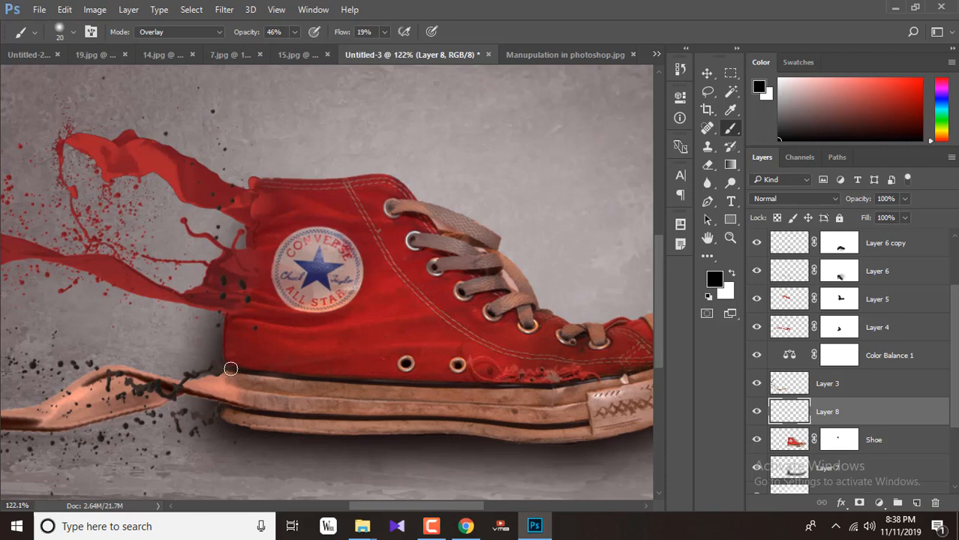
Paint faint black shading on the new layer along the seam above the sole and down the shoe's heel edge.
mouse_move(231, 367)
mouse_down()
mouse_move(508, 388)
mouse_move(611, 382)
mouse_move(573, 368)
mouse_move(591, 367)
mouse_move(376, 388)
mouse_move(218, 382)
mouse_move(344, 372)
mouse_move(411, 351)
mouse_move(450, 317)
mouse_up()
scroll(572, 367, down, 2)
scroll(341, 389, up, 3)
scroll(309, 418, down, 2)
mouse_move(304, 427)
mouse_down()
mouse_move(144, 426)
mouse_move(527, 407)
mouse_move(358, 394)
mouse_up()
drag(356, 306, 356, 349)
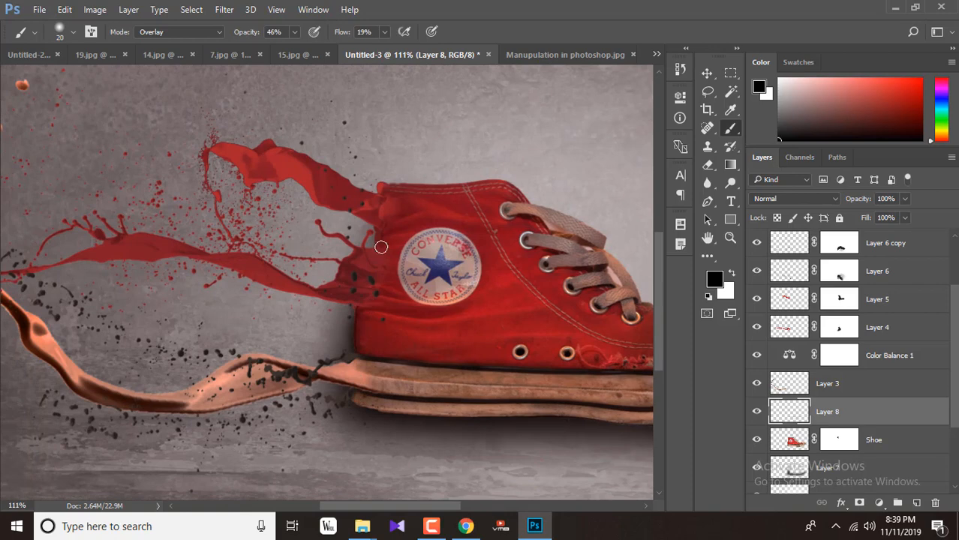
Enlarge the soft black brush to 300 px for broad shading over the shoe.
key(bracketright)
key(bracketright)
key(bracketright)
key(bracketright)
key(bracketright)
key(bracketright)
key(bracketright)
key(bracketright)
key(bracketright)
key(bracketright)
key(bracketright)
key(bracketright)
key(bracketright)
key(bracketright)
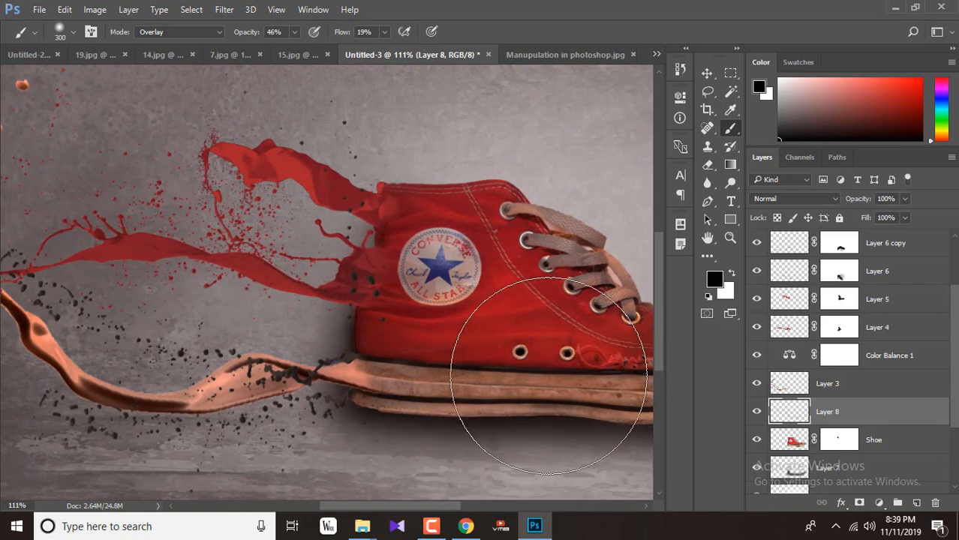
Bring the whole composition into view and reduce the brush size.
scroll(540, 390, down, 3)
key(bracketleft)
key(bracketleft)
key(bracketleft)
key(bracketleft)
key(bracketleft)
key(bracketleft)
key(bracketleft)
key(bracketleft)
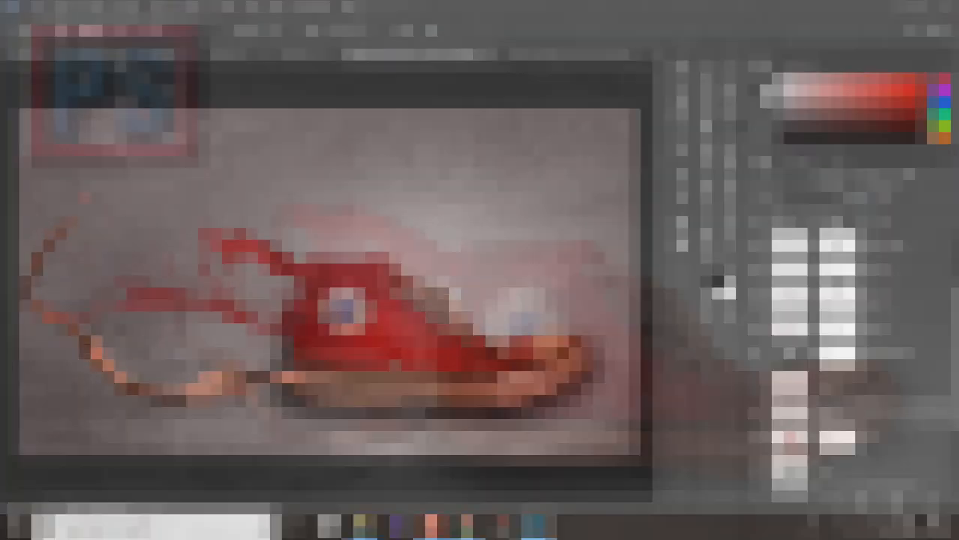